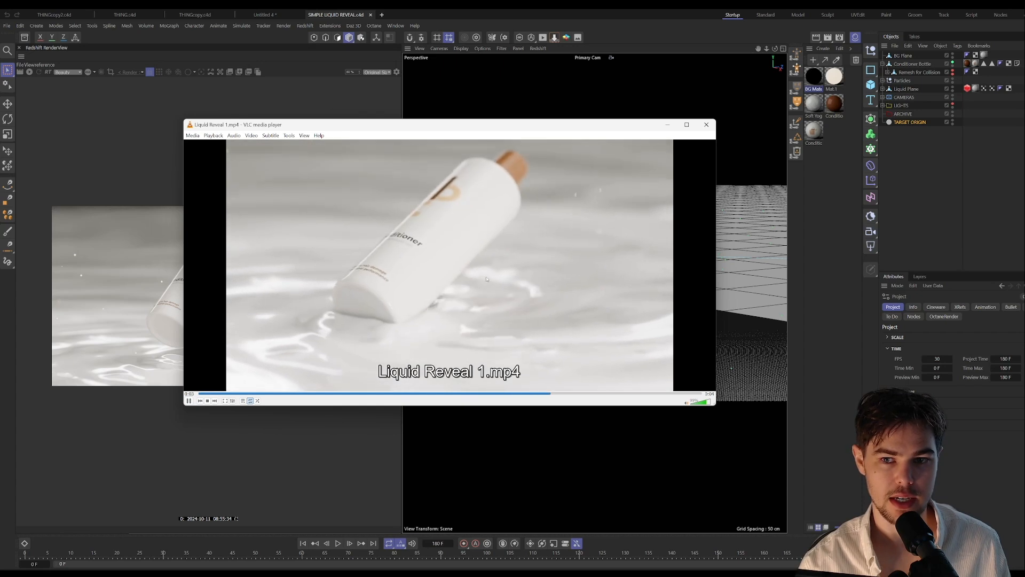
Step: Close the reference video Liquid Reveal 1.mp4 and fold away the Redshift RenderView to enlarge the perspective viewport
left_click(190, 401)
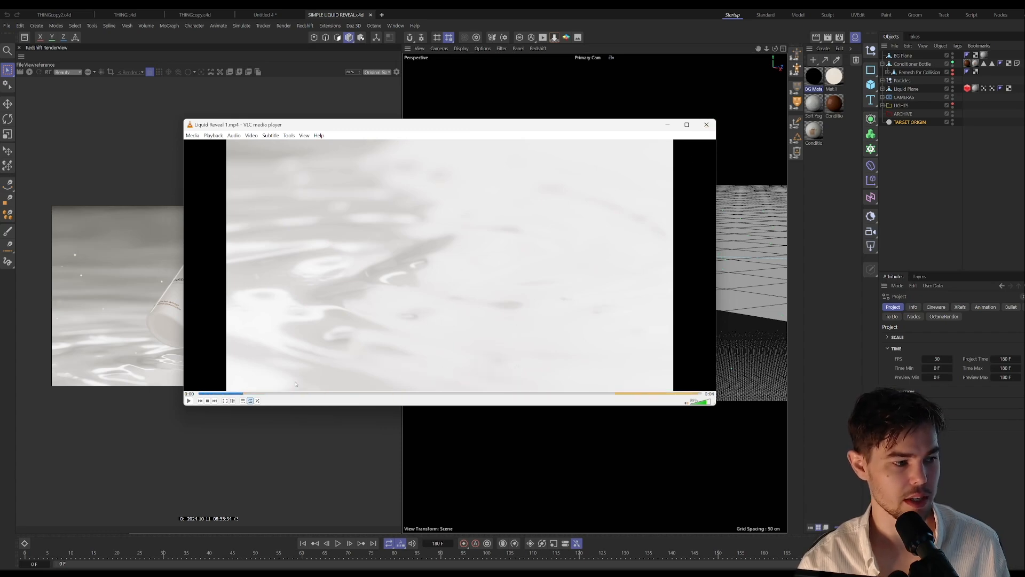
left_click(707, 125)
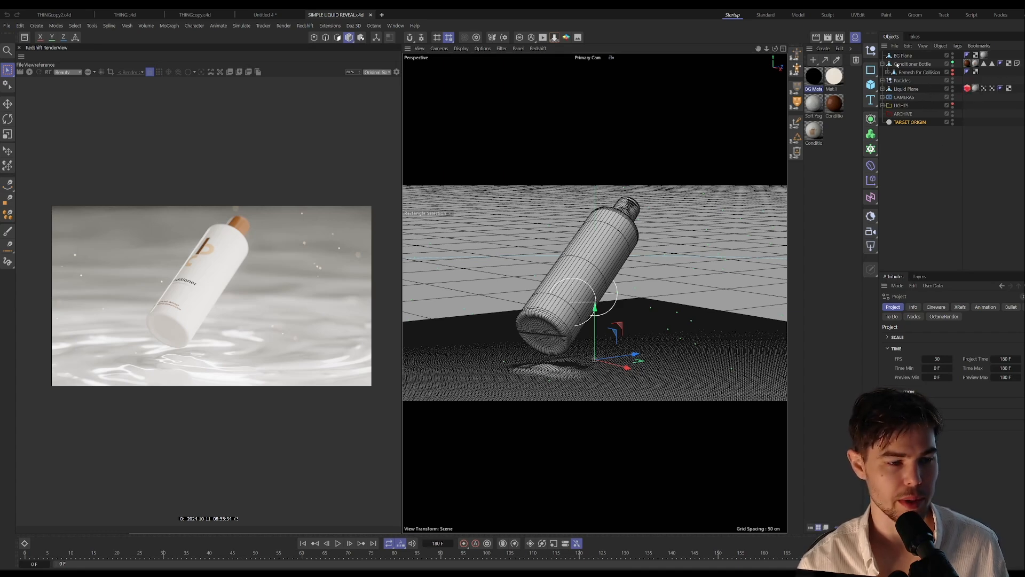
left_click(20, 48, "ctrl")
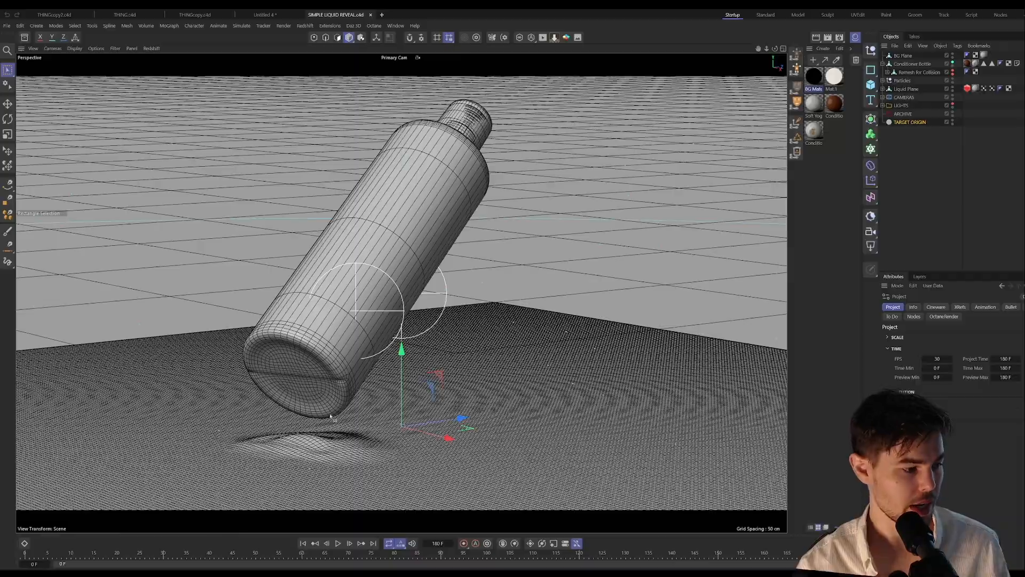
Step: Preview the finished liquid reveal animation, rewind it to frame 0 and expand the Liquid Plane's hierarchy
left_click(338, 543)
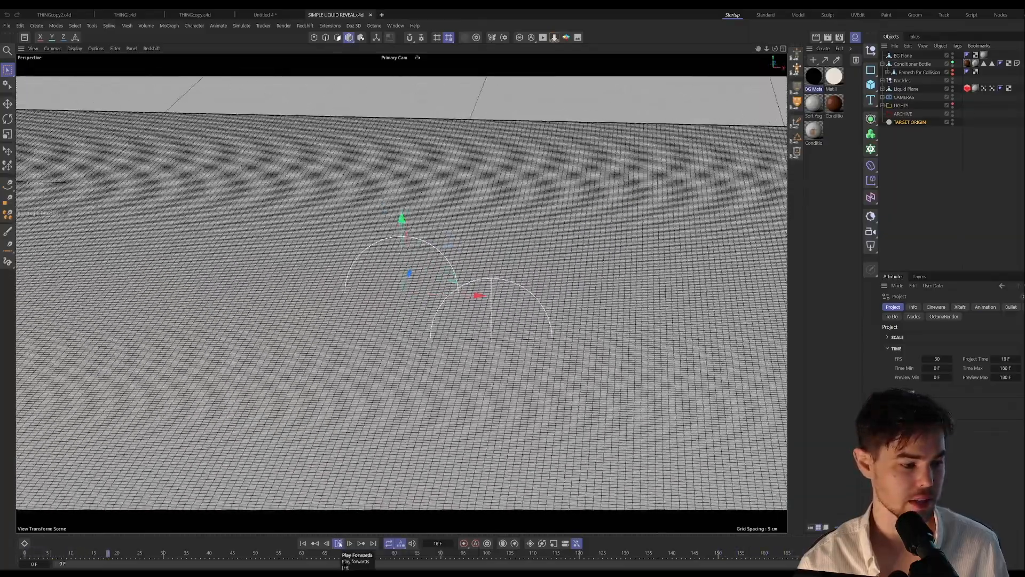
left_click(339, 543)
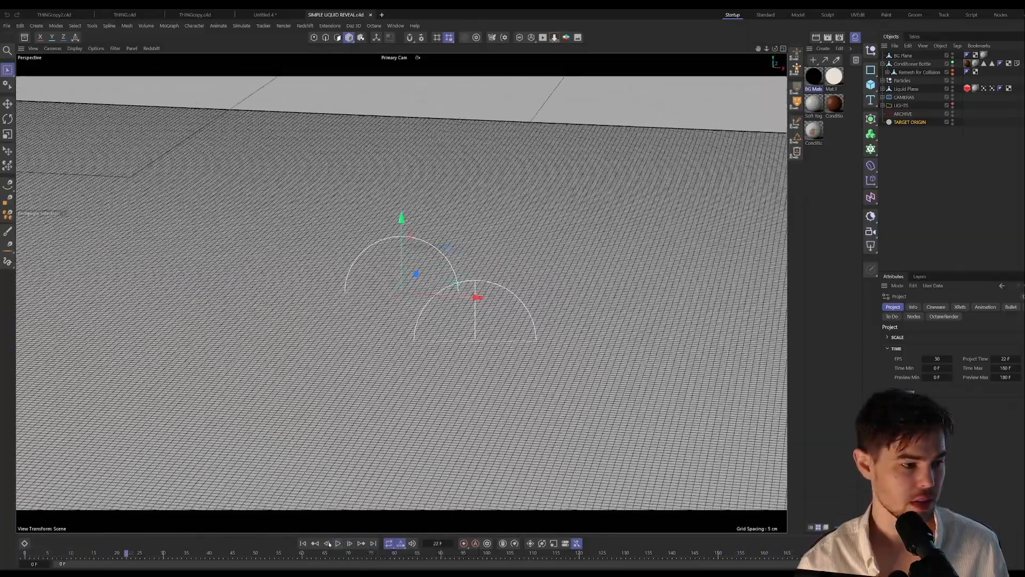
left_click(303, 543)
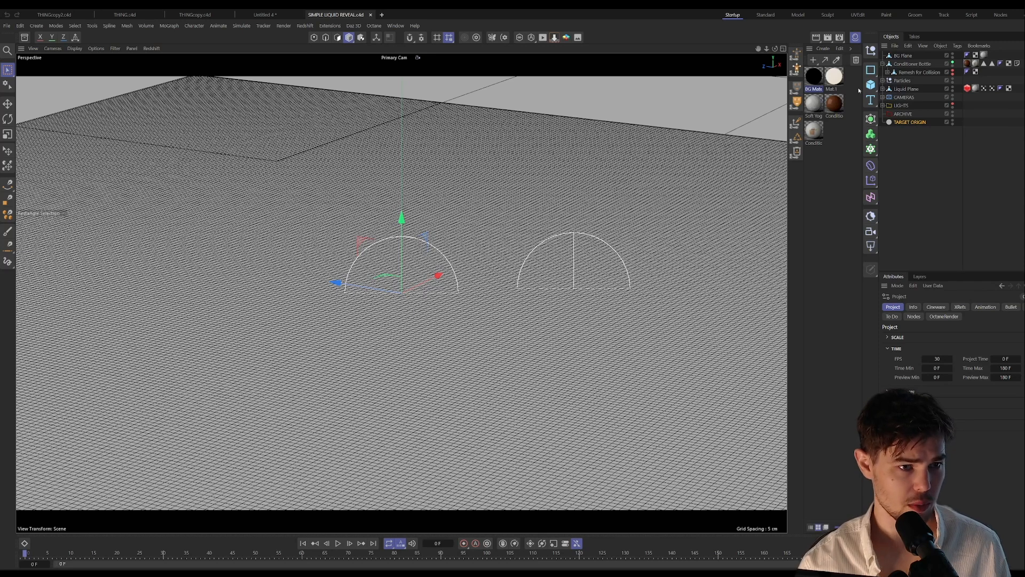
left_click(882, 89)
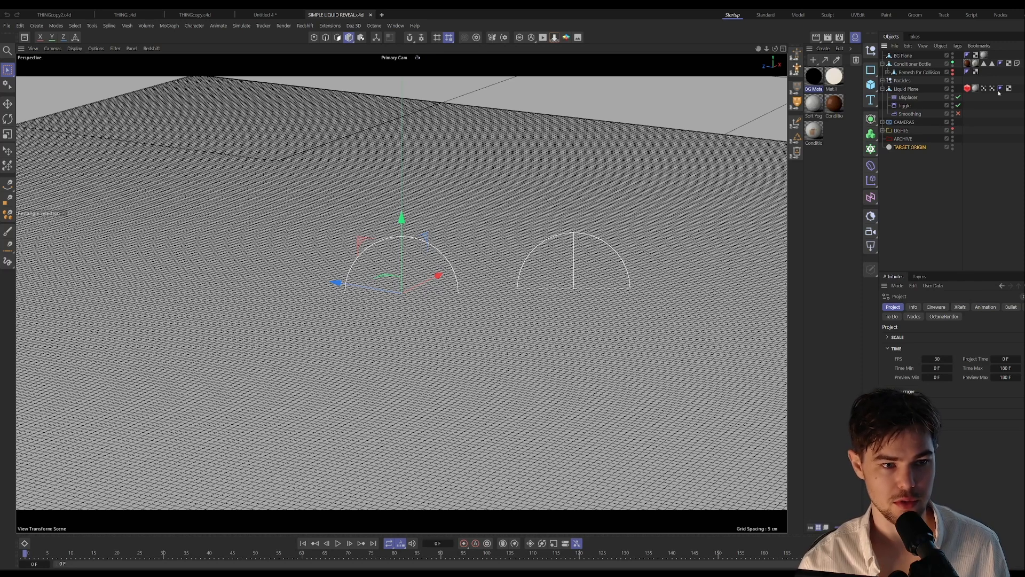
Step: Create a new project and delete all of its default objects, from TARGET ORIGIN through ARCHIVE
left_click(382, 15)
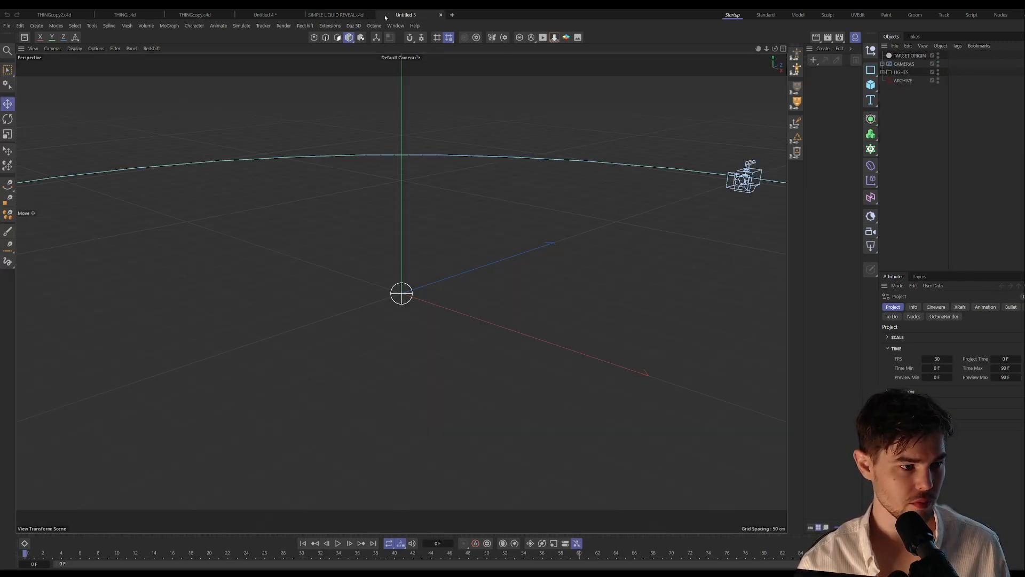
left_click(911, 56)
left_click(902, 80, "shift")
key("Delete")
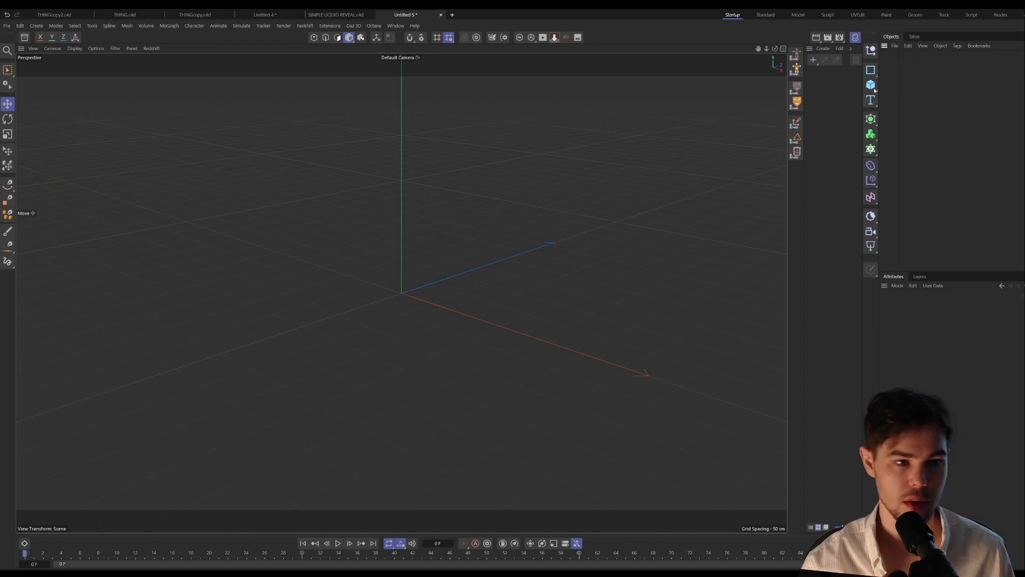
Step: Add a Plane with 100 width segments and 100 height segments, and display it shaded with its mesh lines
left_click(871, 85)
left_click(907, 115)
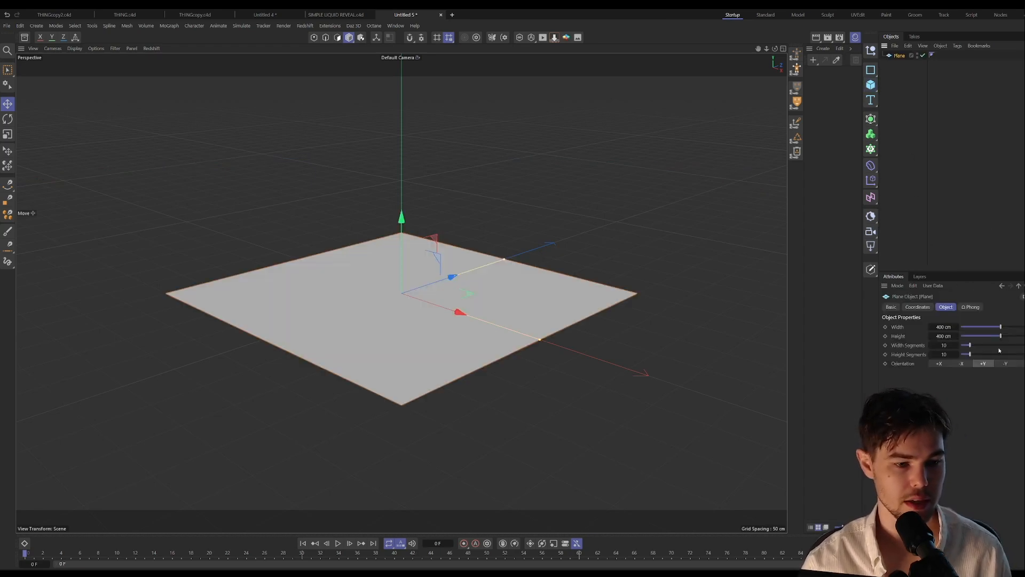
left_click_drag(970, 354, 1024, 354)
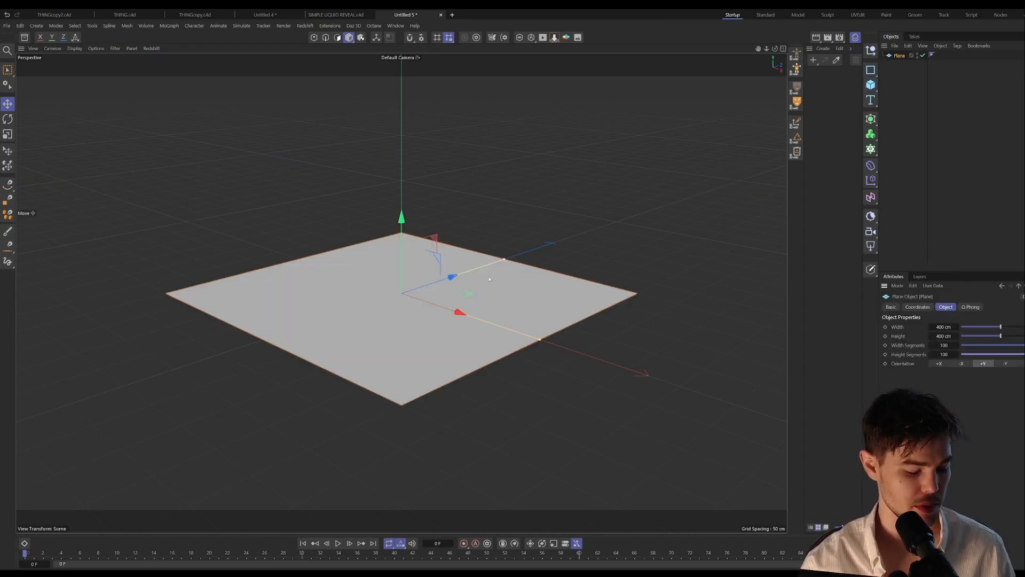
key("n")
key("b")
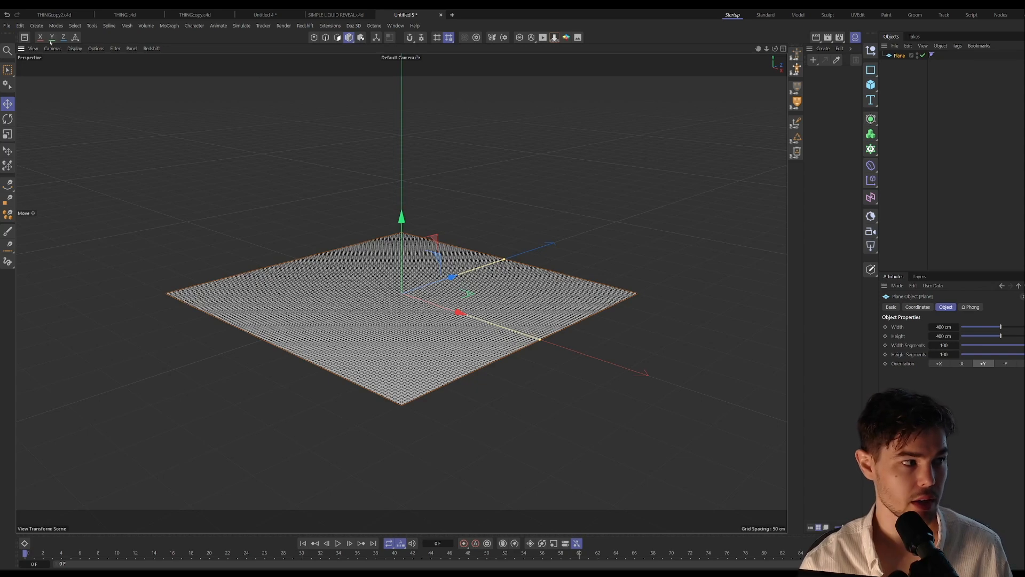
Step: Add the Bottle - Conditioner model from the asset library's Packaging category to the scene, and close the library
left_click(24, 38)
left_click_drag(128, 82, 223, 82)
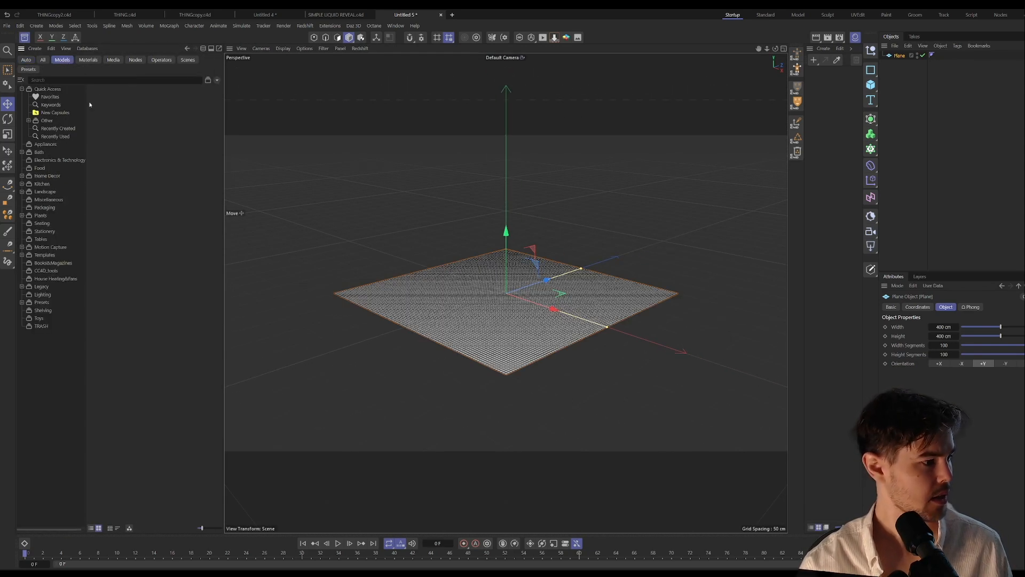
left_click(43, 207)
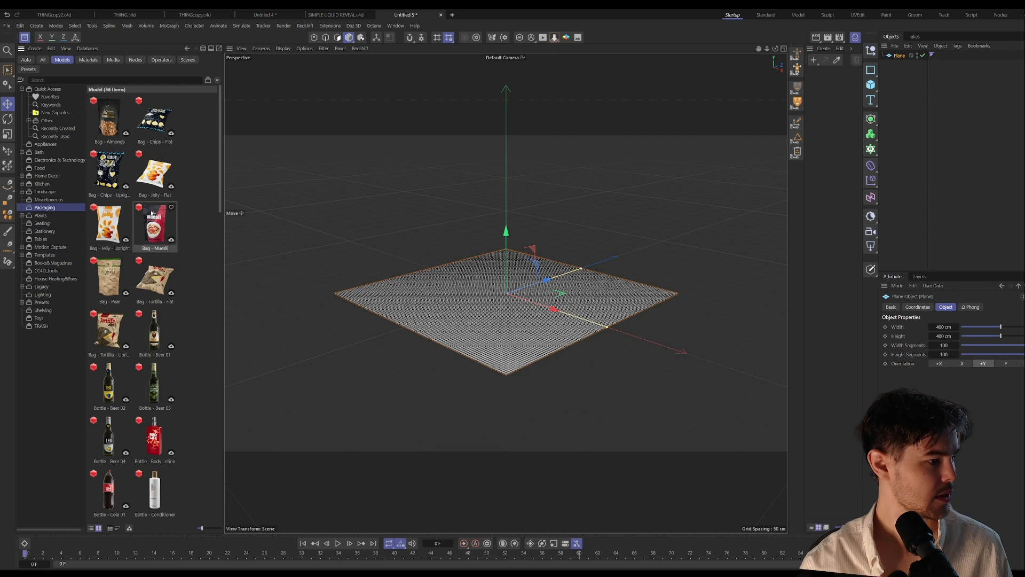
scroll(157, 249, "down", 3)
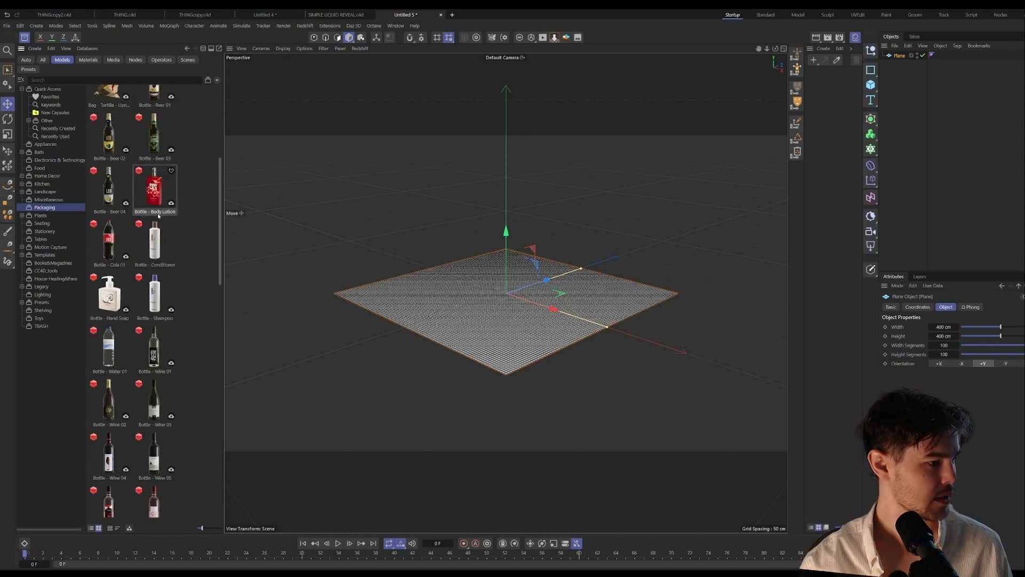
double_click(155, 243)
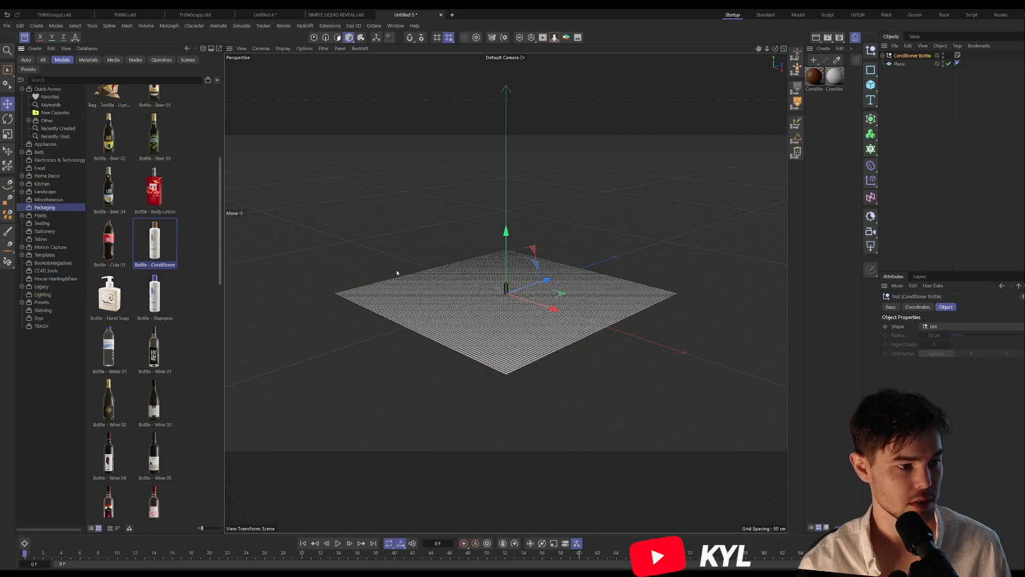
left_click(24, 37)
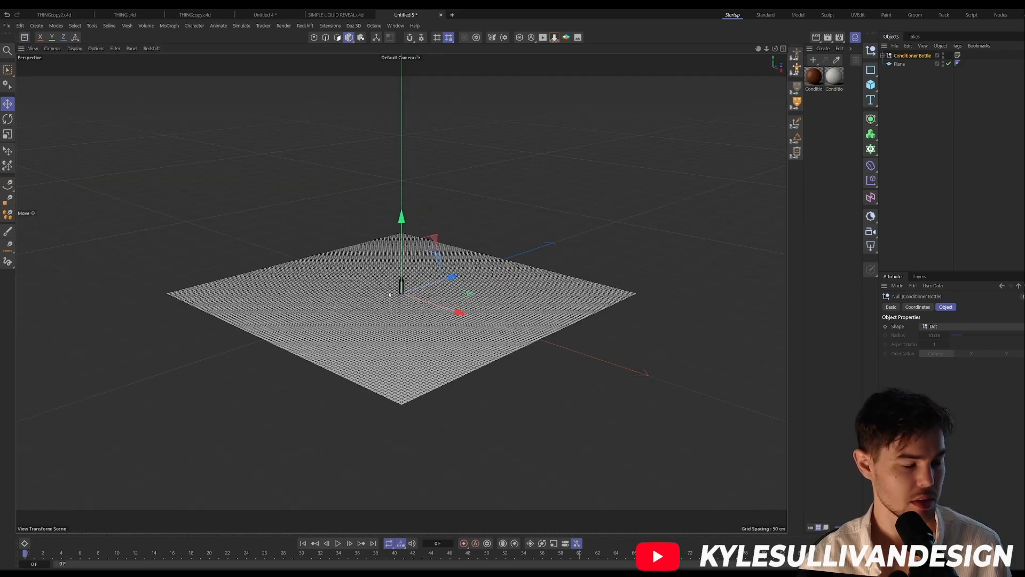
Step: Rotate the conditioner bottle onto its side and reposition it flat near the middle of the plane
scroll(484, 215, "up", 5)
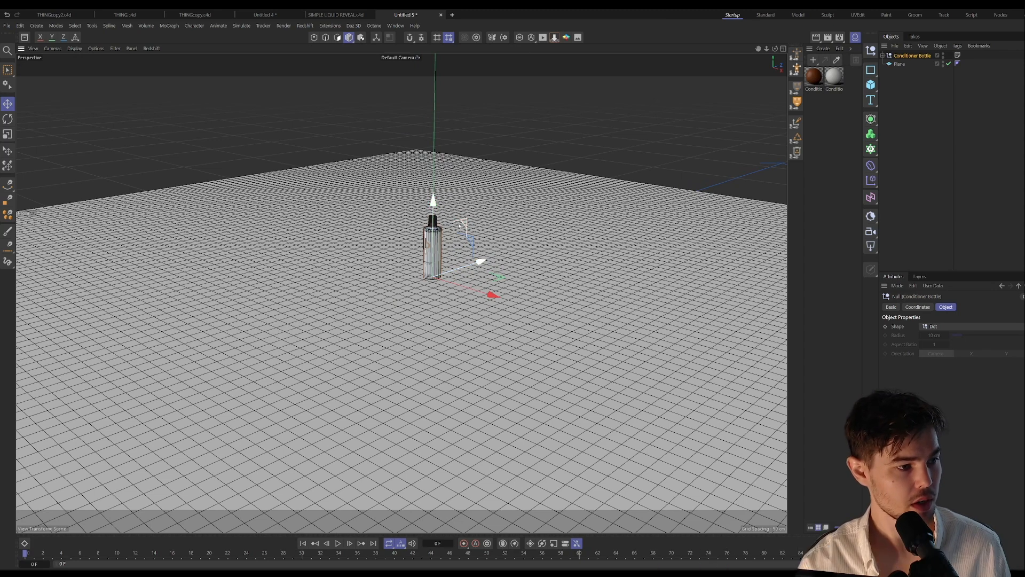
key("r")
left_click_drag(420, 240, 485, 232)
key("e")
left_click_drag(453, 273, 431, 314)
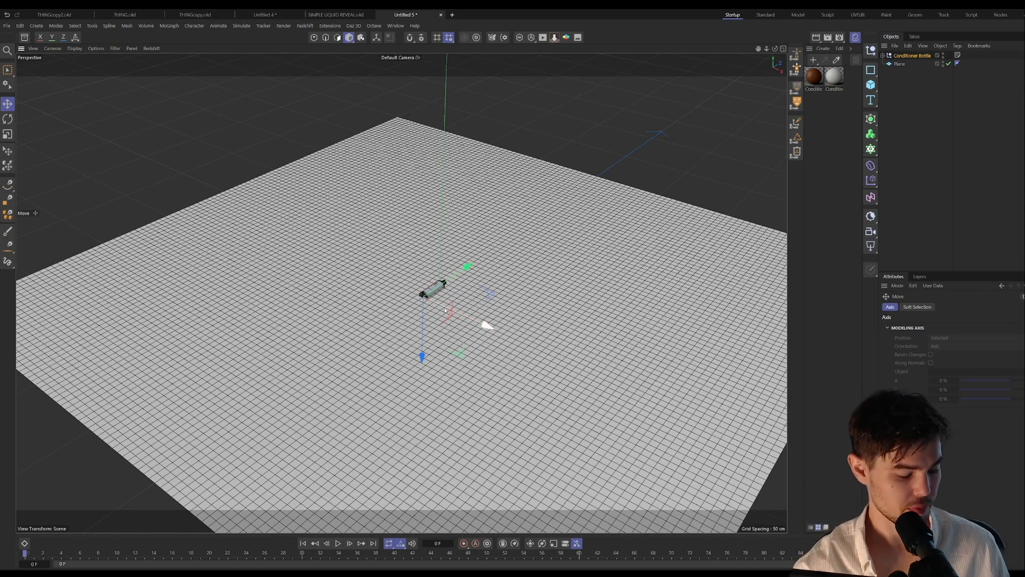
Step: Scale the lying bottle up to several times its size and move it back toward the centre of the plane
key("t")
left_click_drag(468, 265, 735, 80)
key("ctrl+z")
left_click_drag(623, 271, 747, 267)
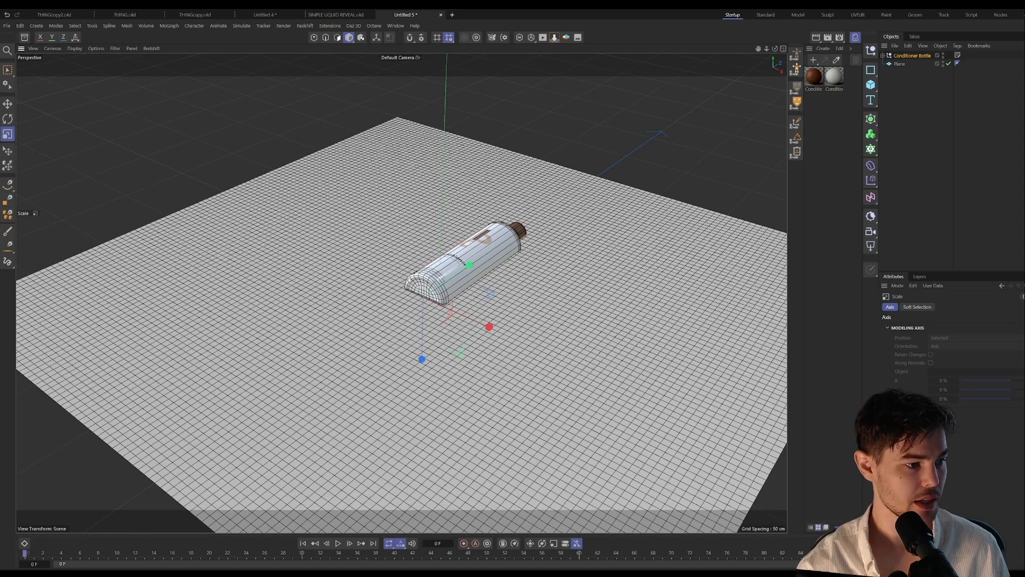
key("e")
left_click_drag(445, 293, 409, 318)
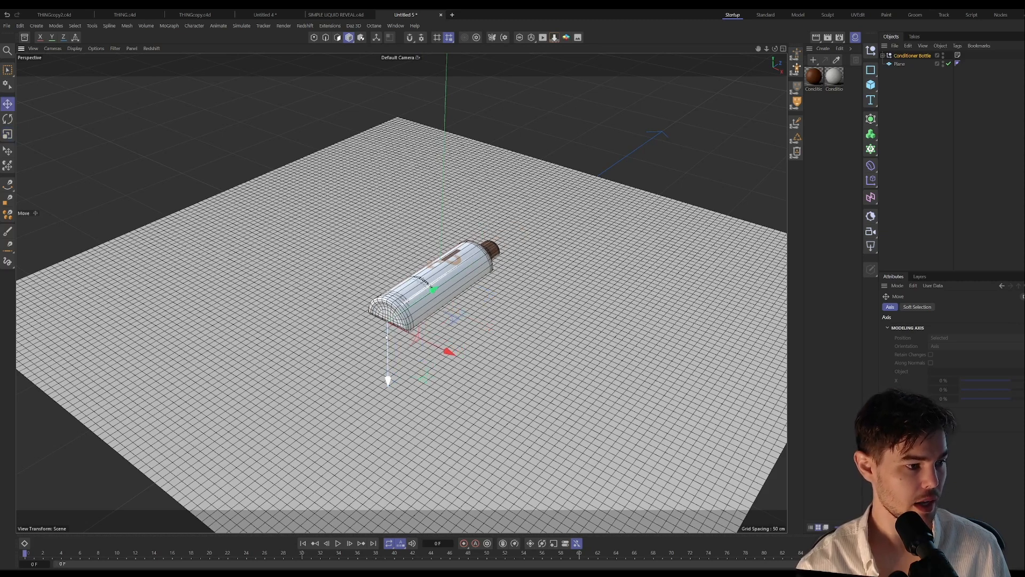
Step: Merge the Conditioner Bottle hierarchy into a single polygon object with Connect Objects + Delete
left_click(884, 56)
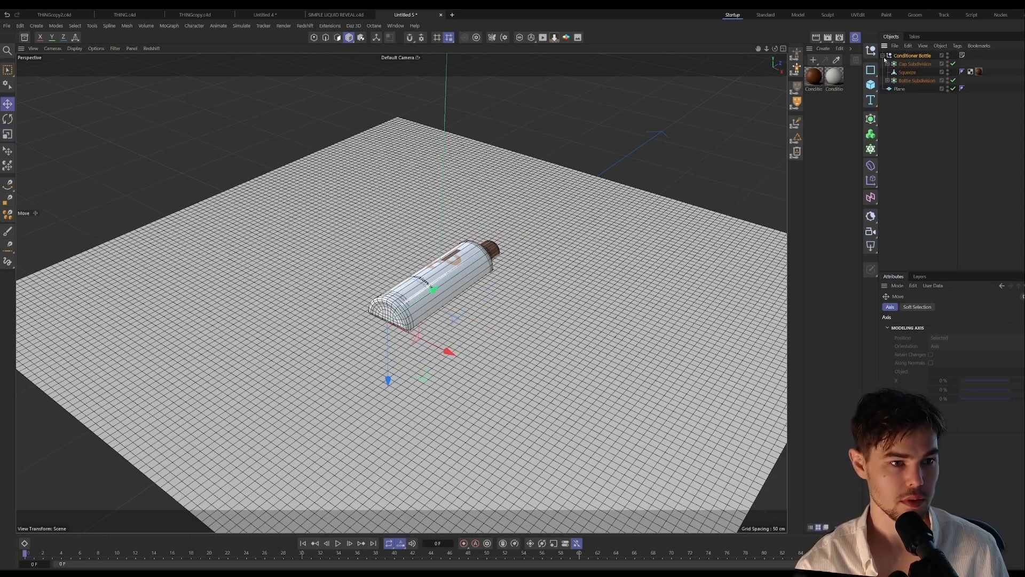
left_click(883, 56)
right_click(925, 56)
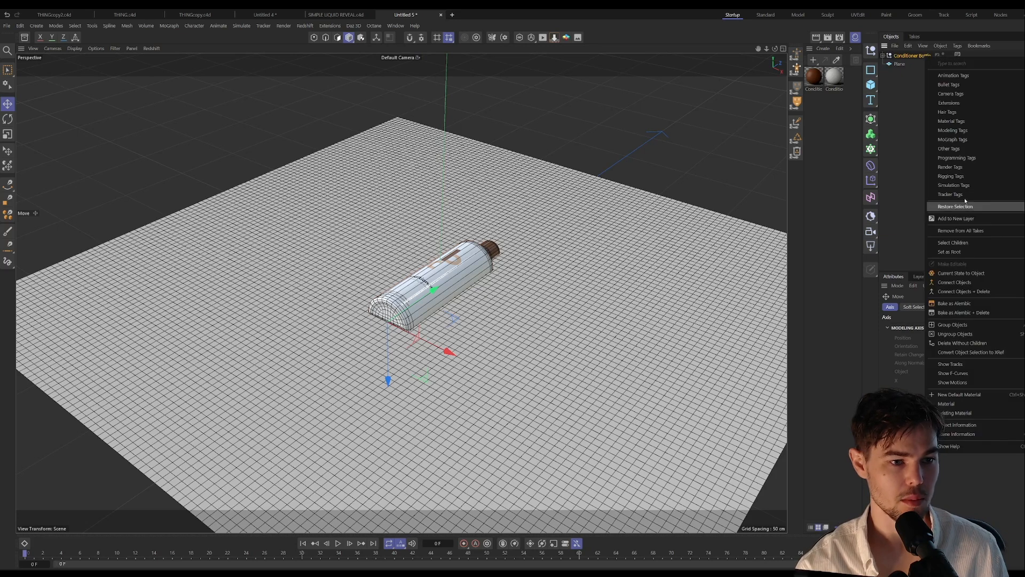
left_click(972, 292)
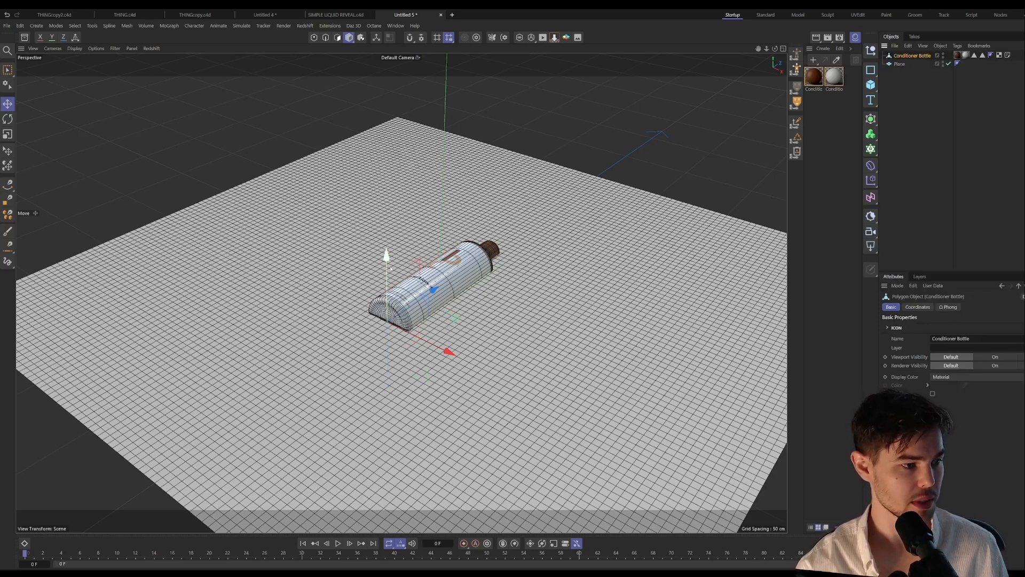
Step: Raise the merged bottle until its whole body sits above the plane's surface
left_click_drag(391, 268, 436, 211)
left_click_drag(446, 253, 428, 230, "alt")
scroll(447, 253, "up", 4)
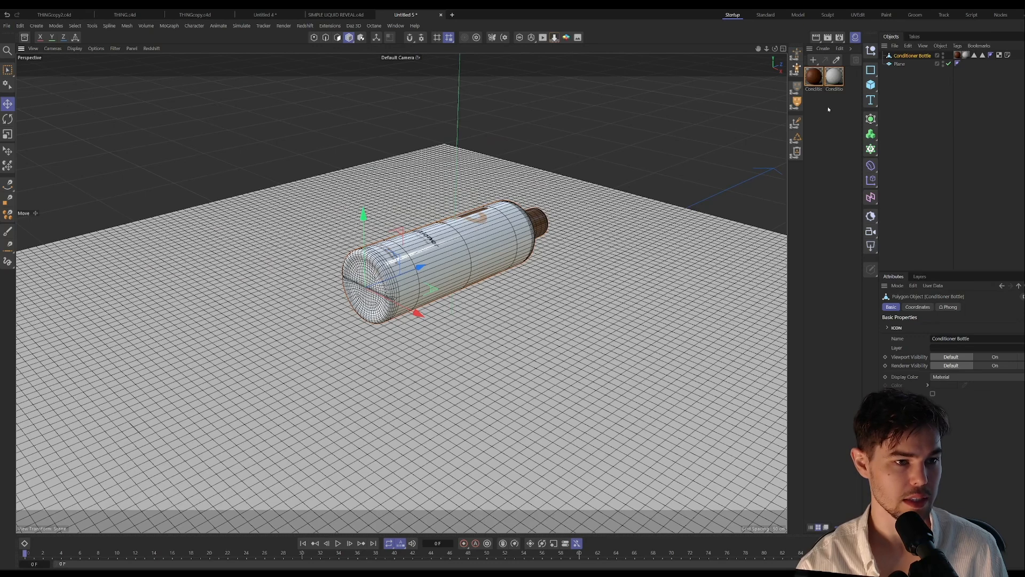
Step: Add a Vertex Map tag to the Plane
left_click(900, 65)
right_click(900, 64)
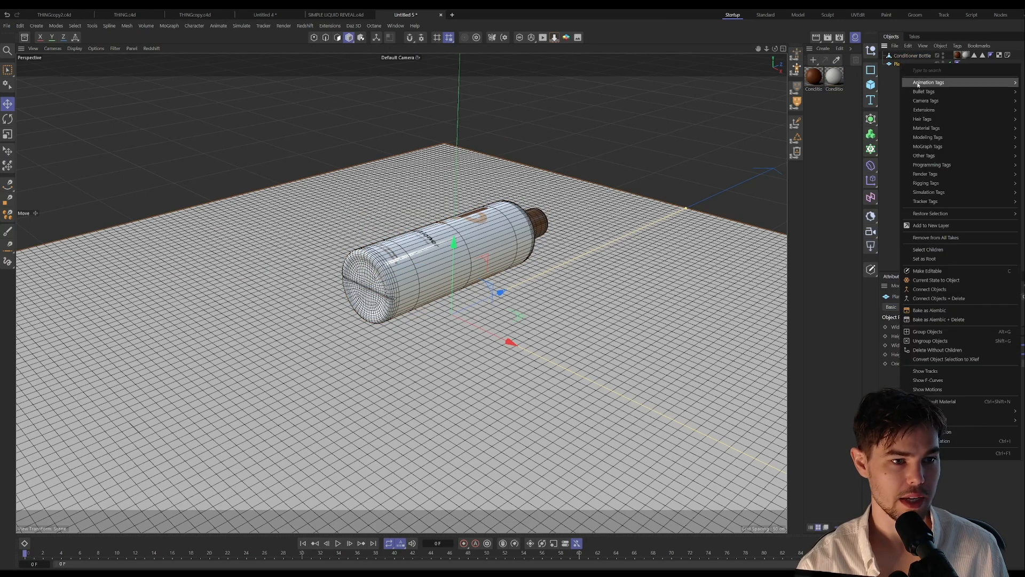
mouse_move(930, 158)
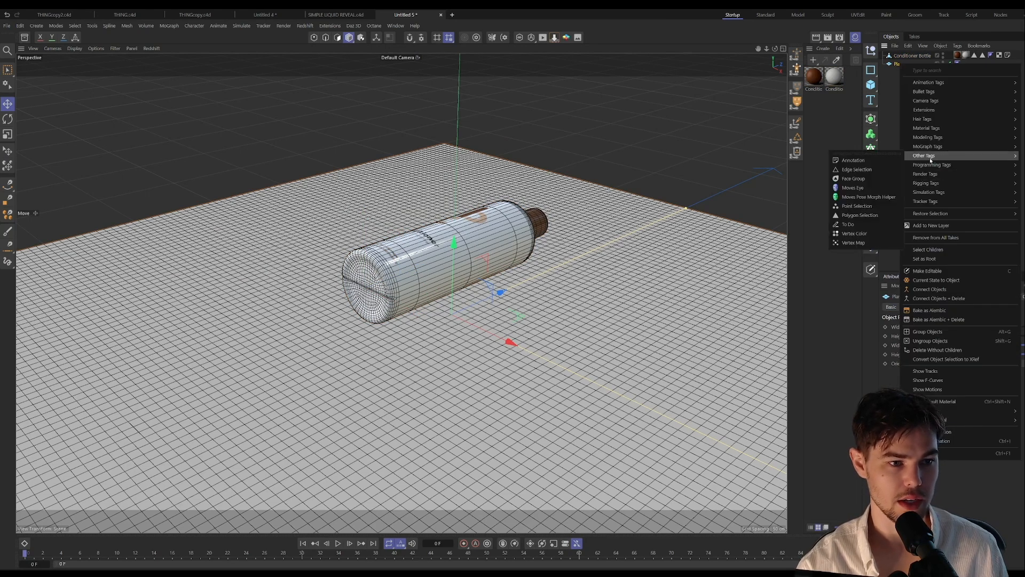
left_click(854, 243)
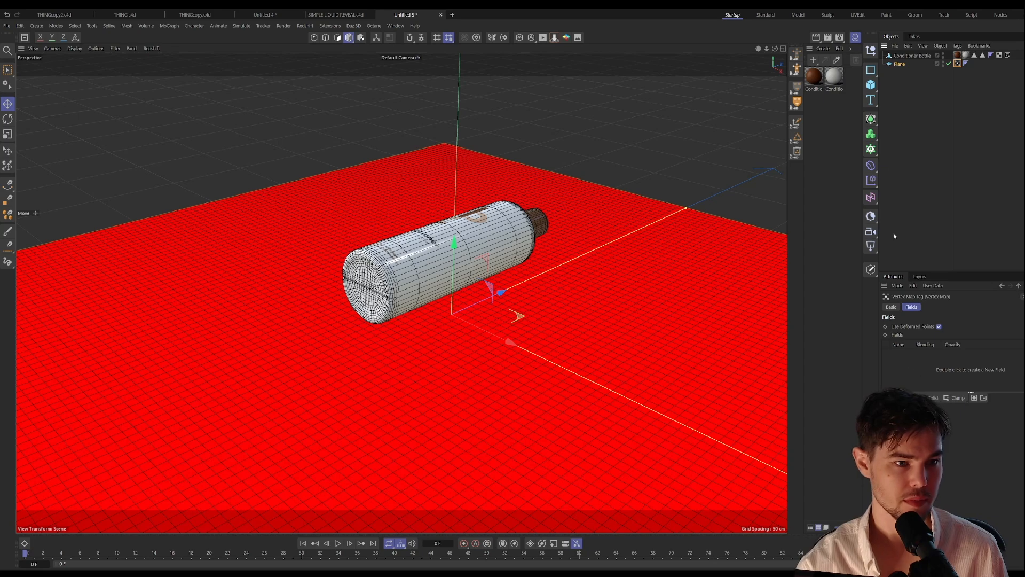
Step: Use the Conditioner Bottle as the vertex map's field and lower the bottle until it is half sunk into the plane
double_click(924, 372)
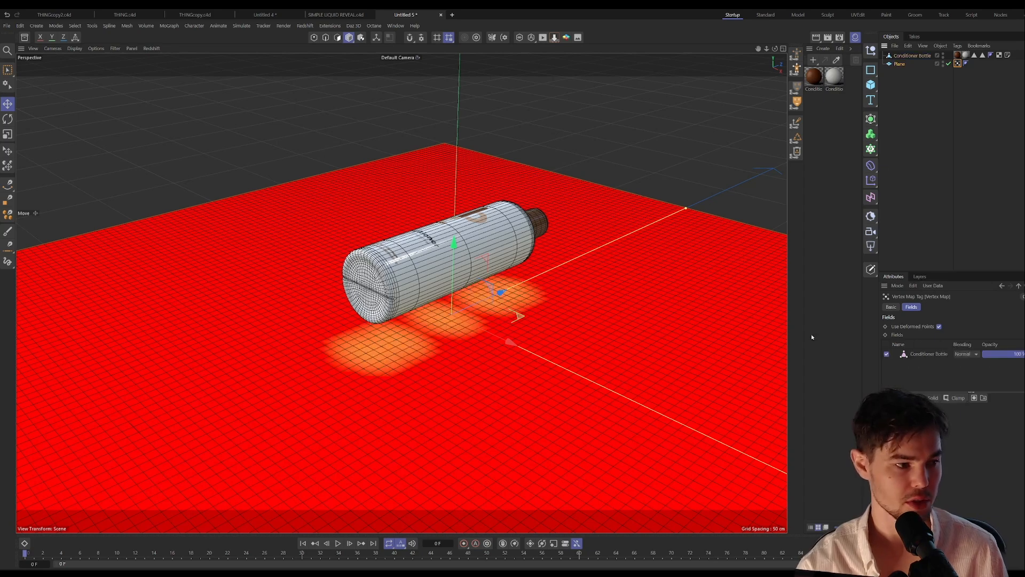
left_click(911, 55)
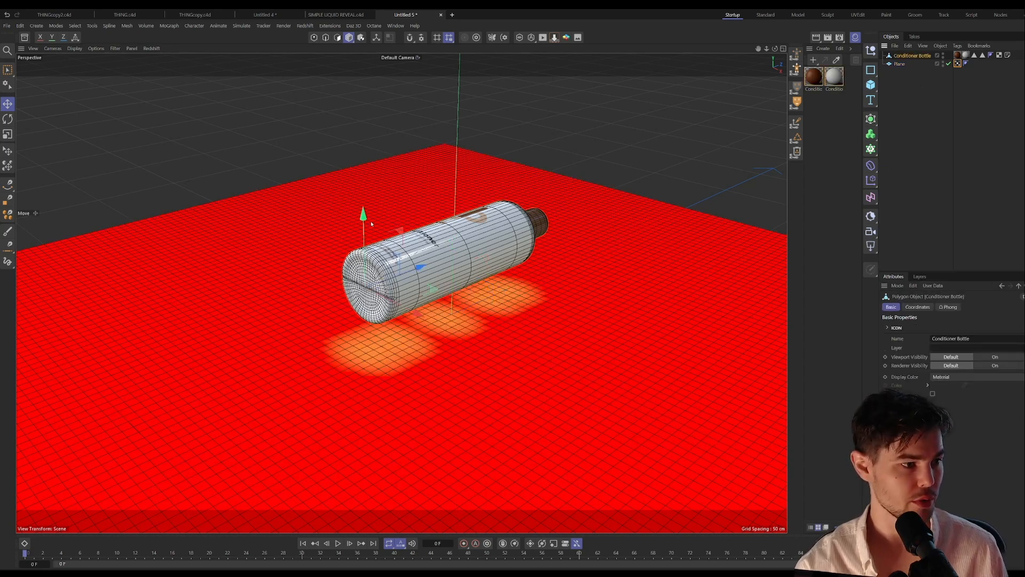
left_click_drag(364, 215, 464, 291)
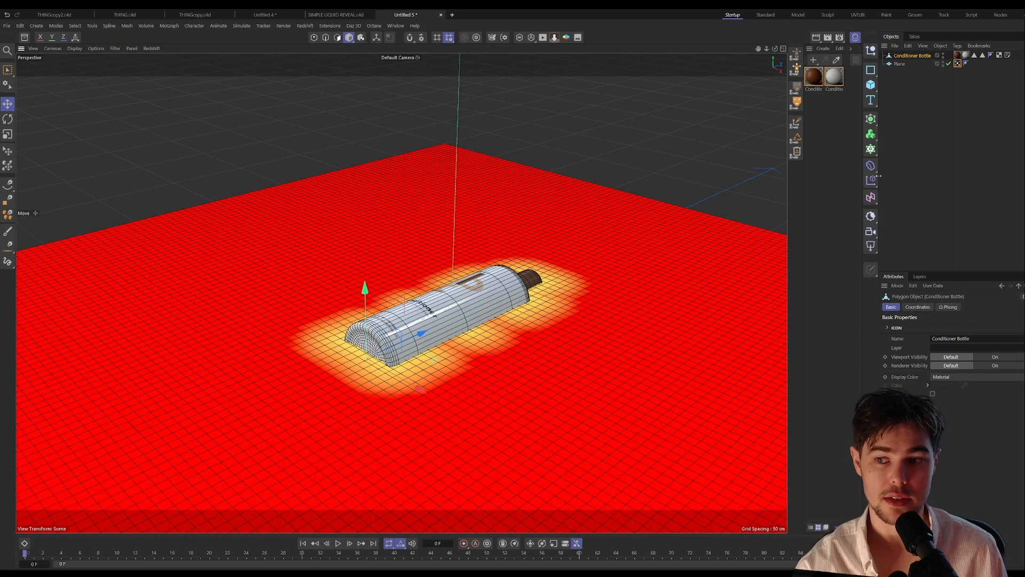
Step: Set the vertex map's Conditioner Bottle field layer to Surface mode and reduce its range to 12 cm
left_click(900, 64)
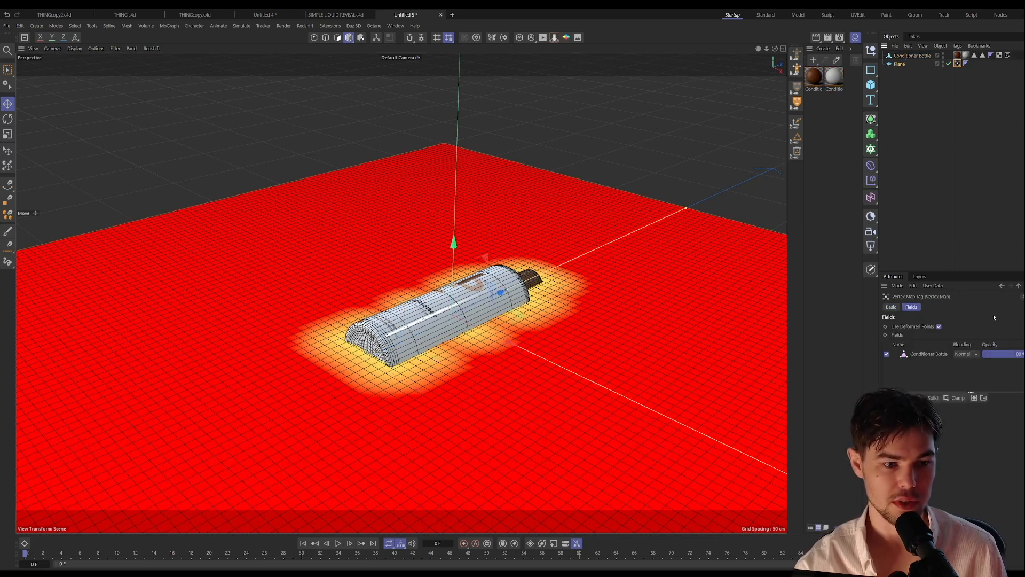
left_click(943, 353)
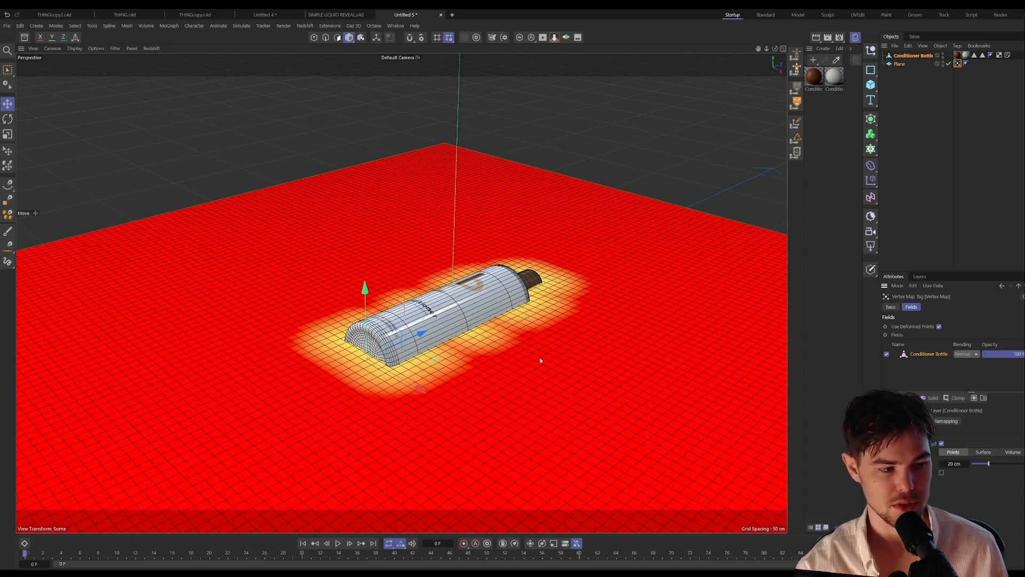
mouse_move(954, 463)
left_mouse_down()
mouse_move(969, 464)
mouse_move(955, 464)
left_mouse_up()
left_click(982, 452)
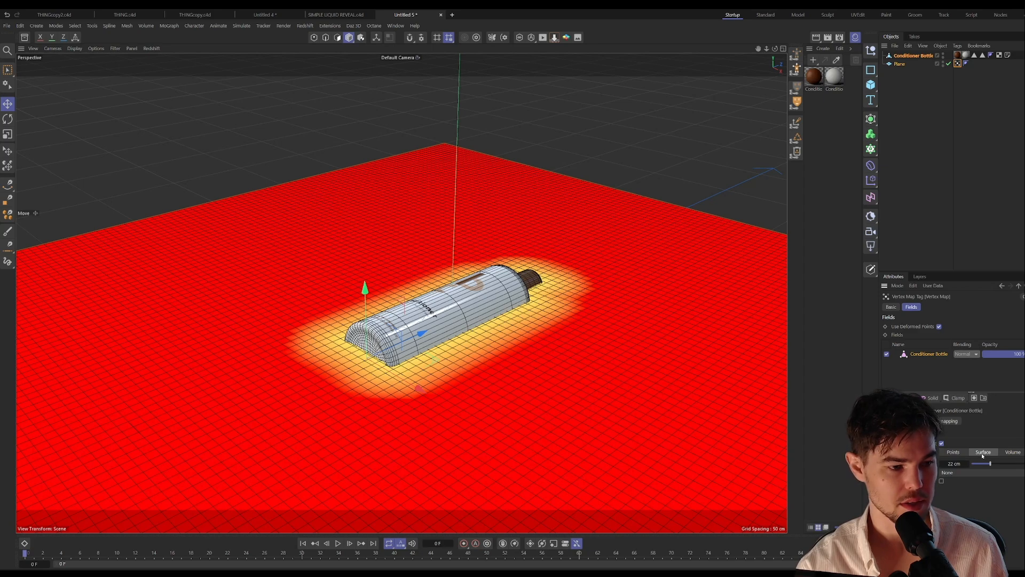
left_click_drag(990, 463, 982, 464)
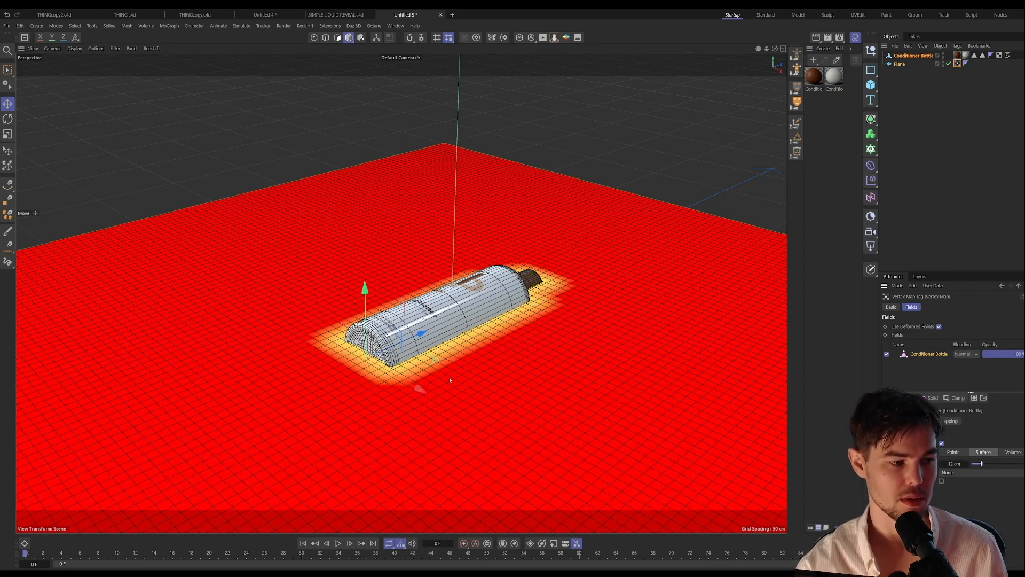
Step: Try Volume mode with its Both, Convex and Concave options on the bottle field, return to Surface mode and set the range to 13 cm
left_click(1013, 451)
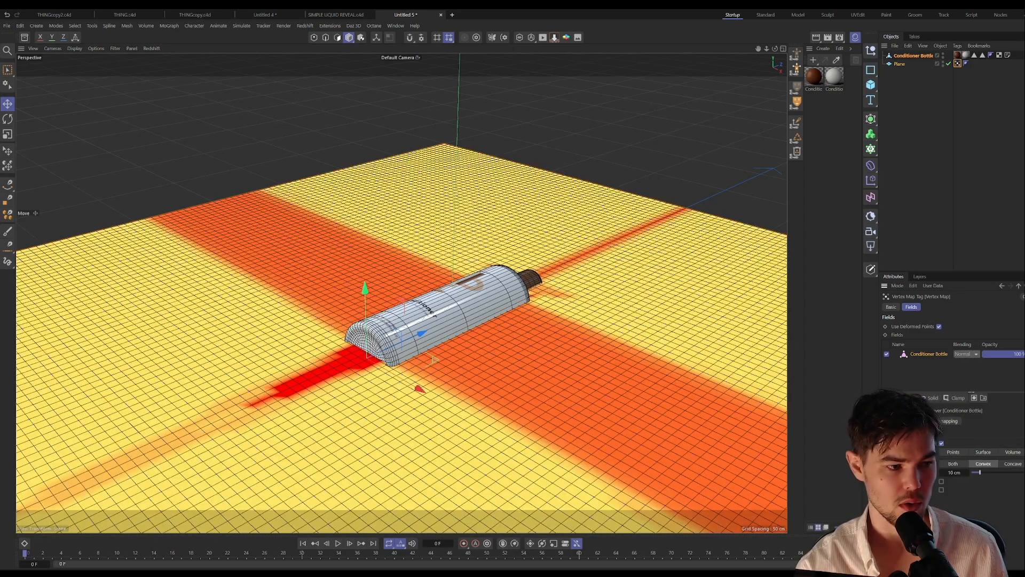
left_click(960, 464)
left_click(1010, 466)
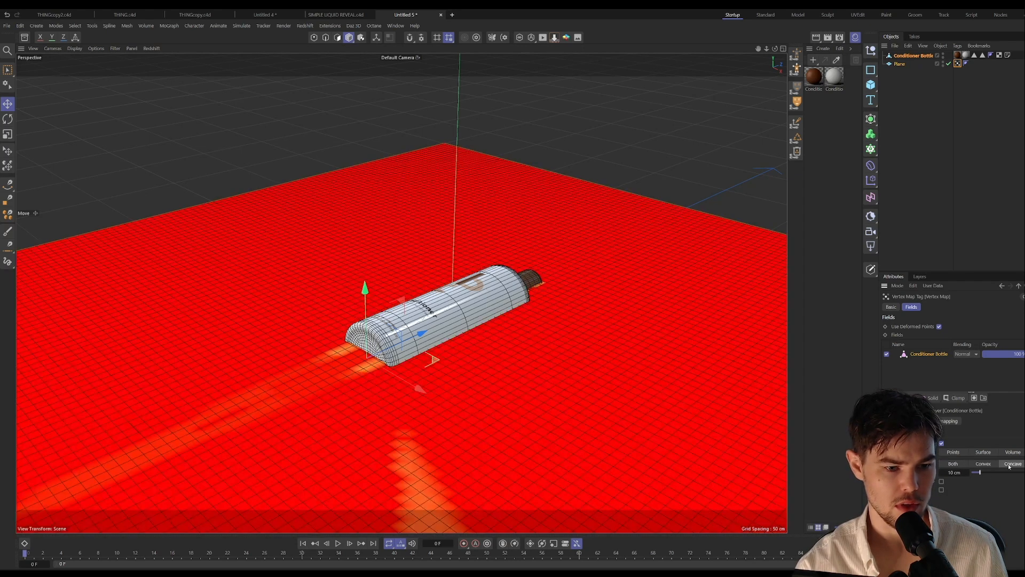
left_click(983, 463)
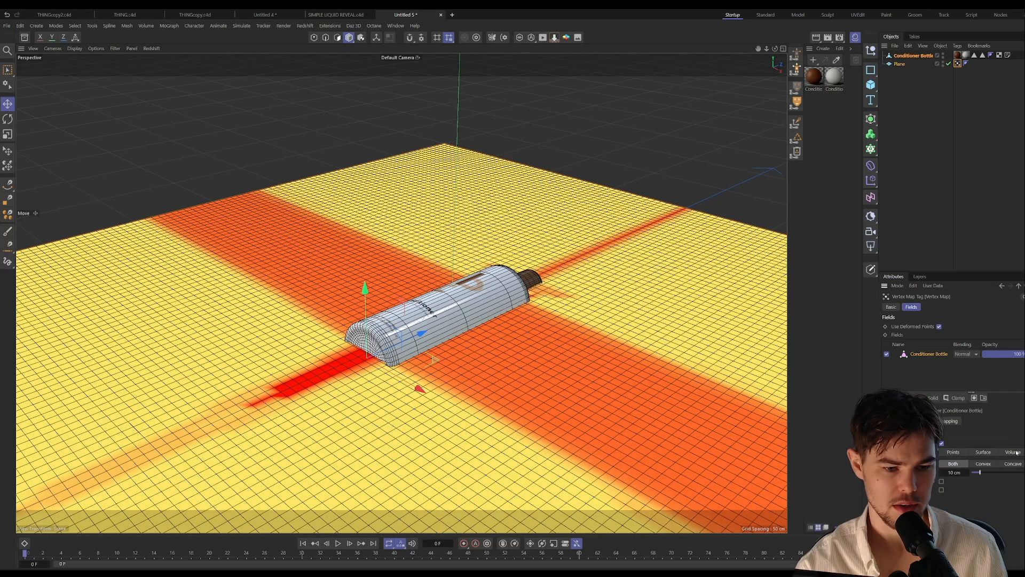
left_click(989, 452)
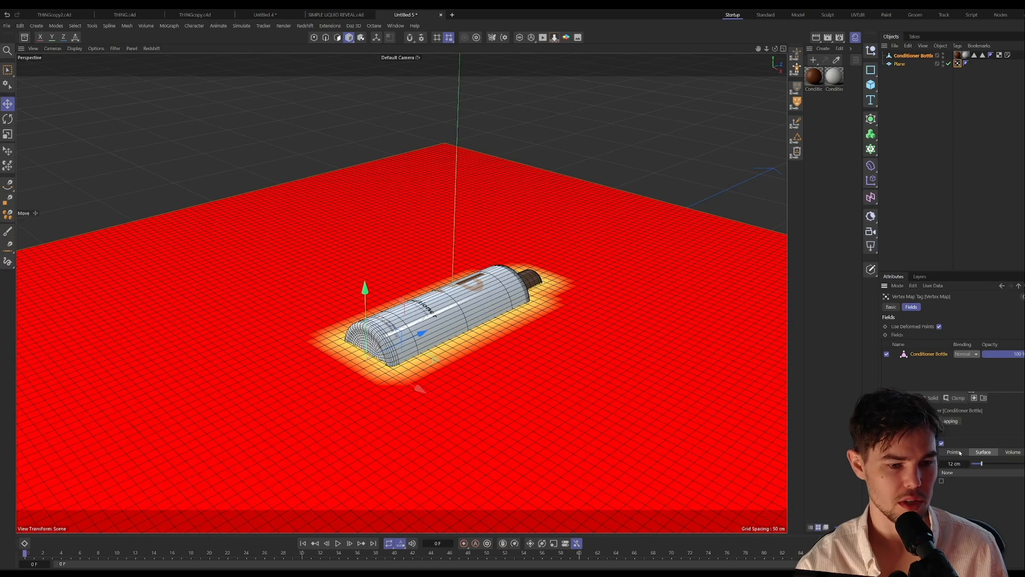
left_click_drag(981, 463, 983, 465)
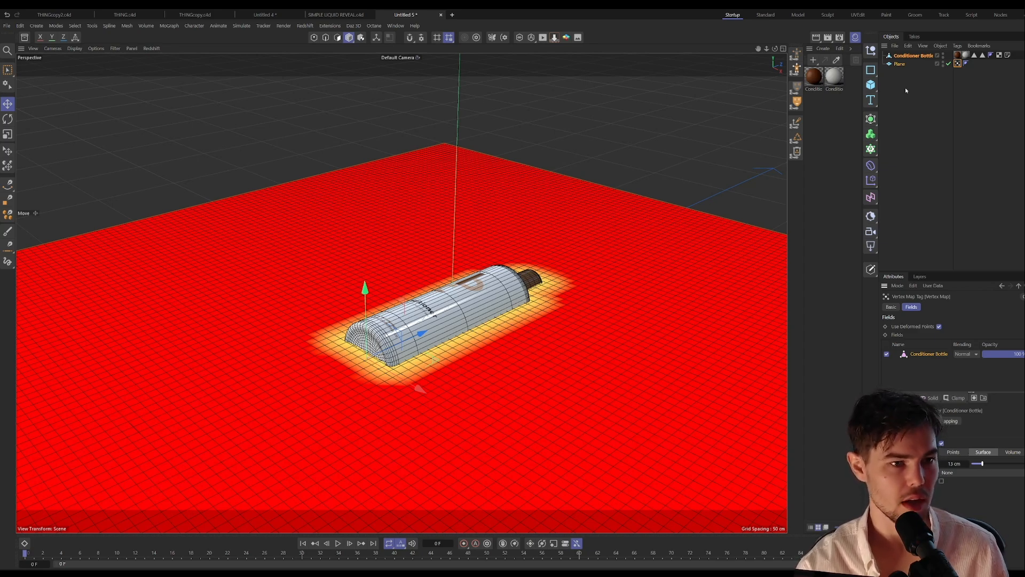
Step: Add a Displacer deformer as a child of the Plane
left_click(900, 63)
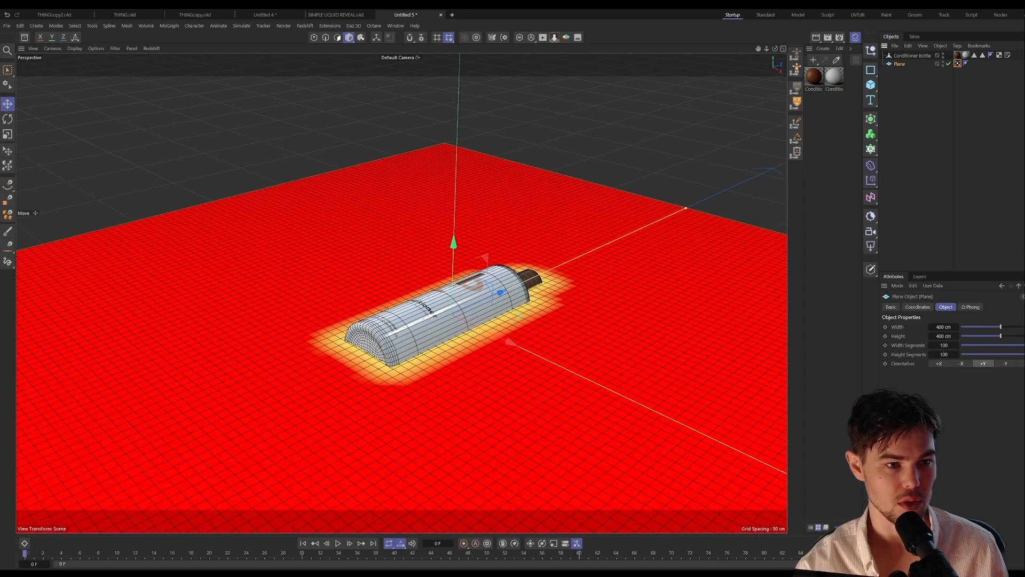
left_click(870, 166)
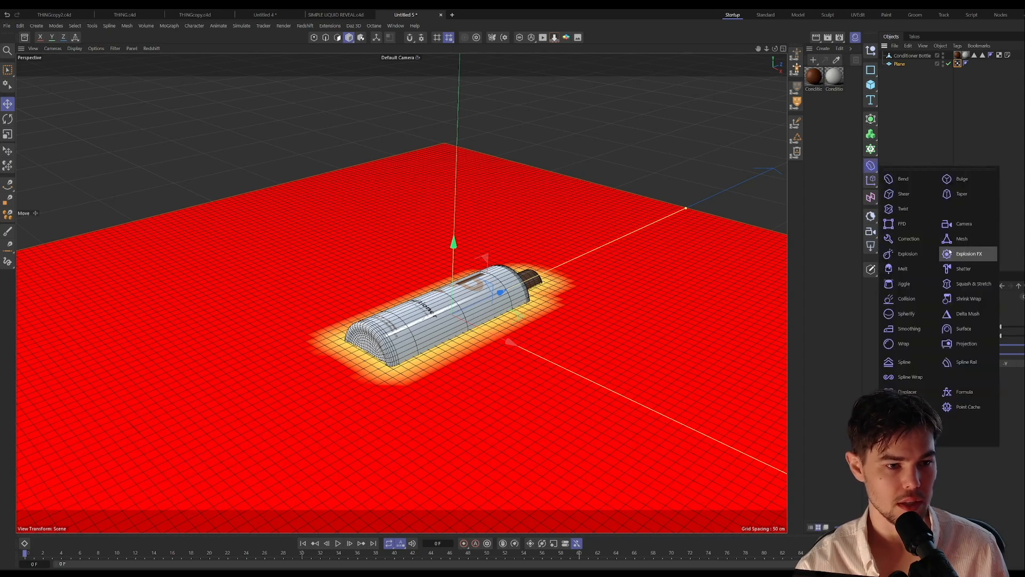
left_click(908, 391)
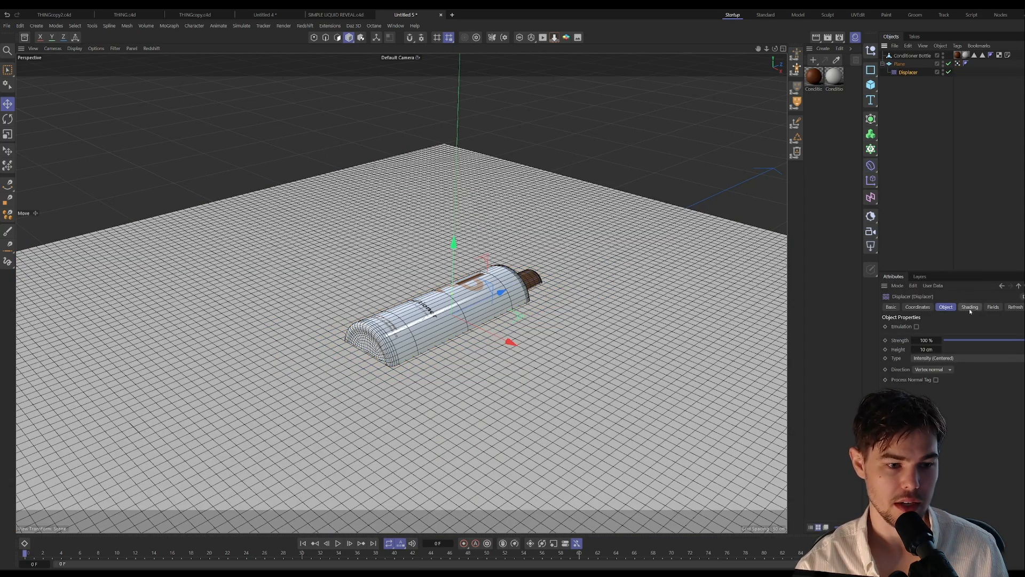
Step: Load a Vertex Map shader into the Displacer and link it to the Plane's vertex map tag
left_click(969, 307)
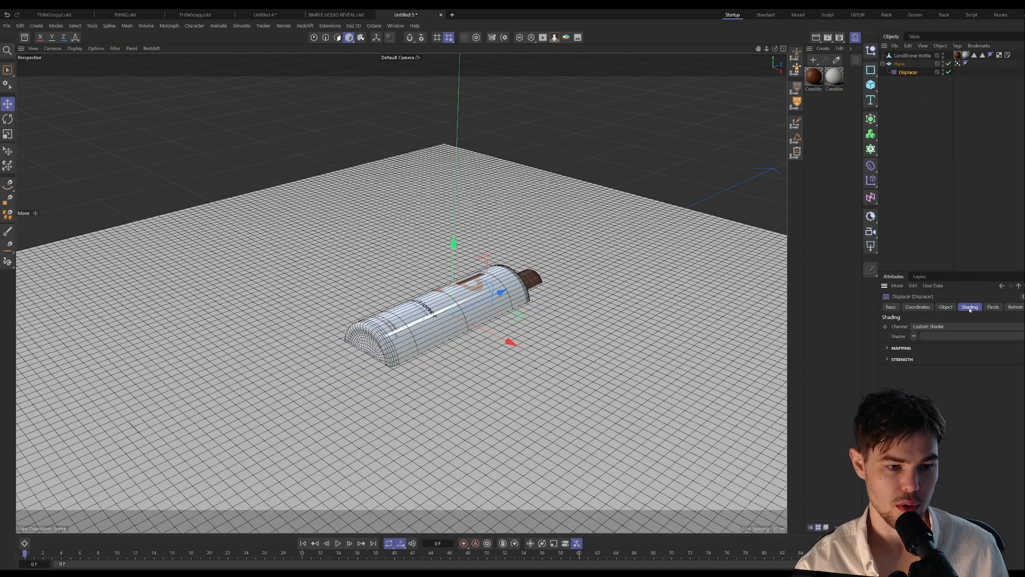
left_click(913, 336)
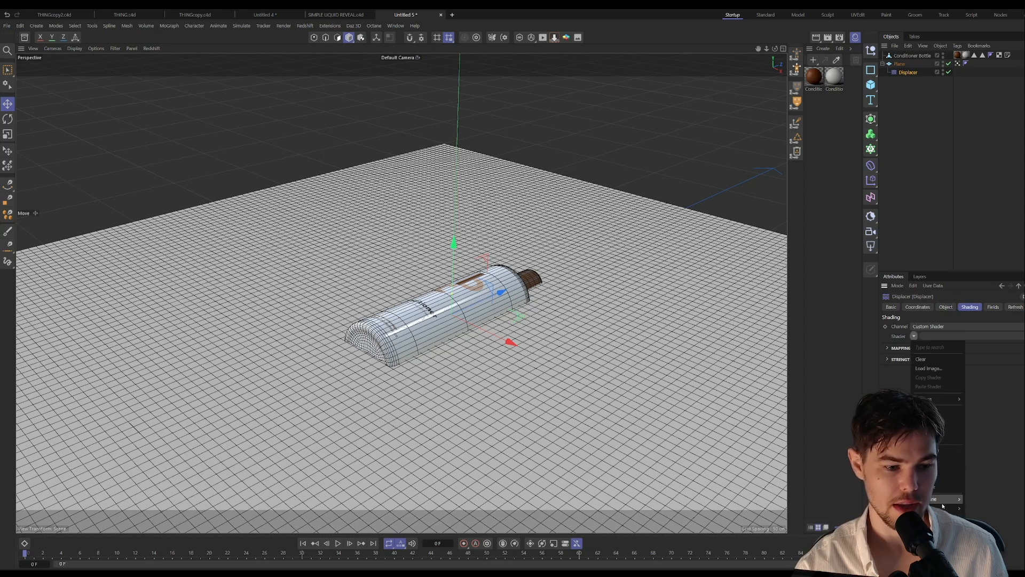
mouse_move(943, 508)
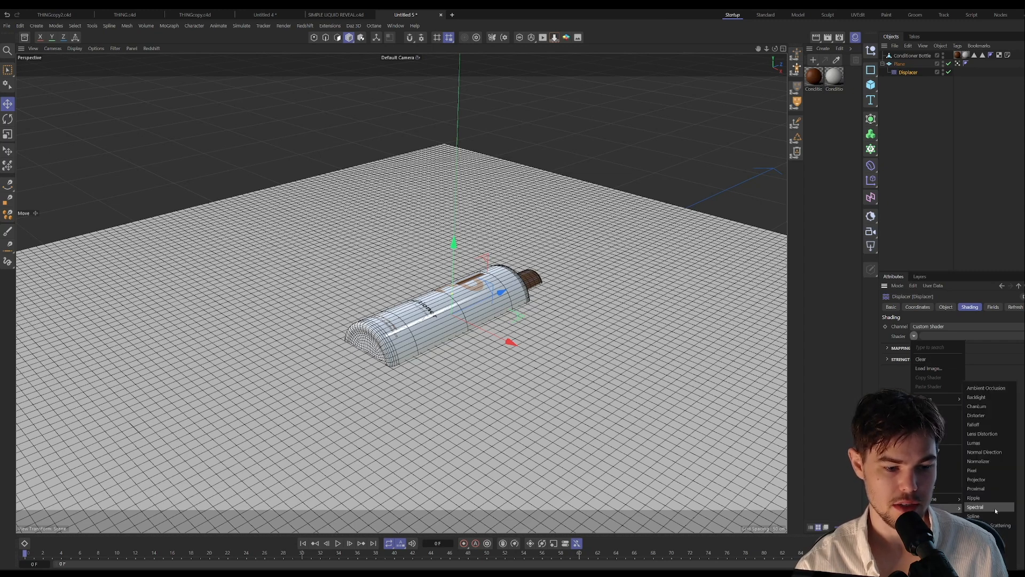
left_click(993, 509)
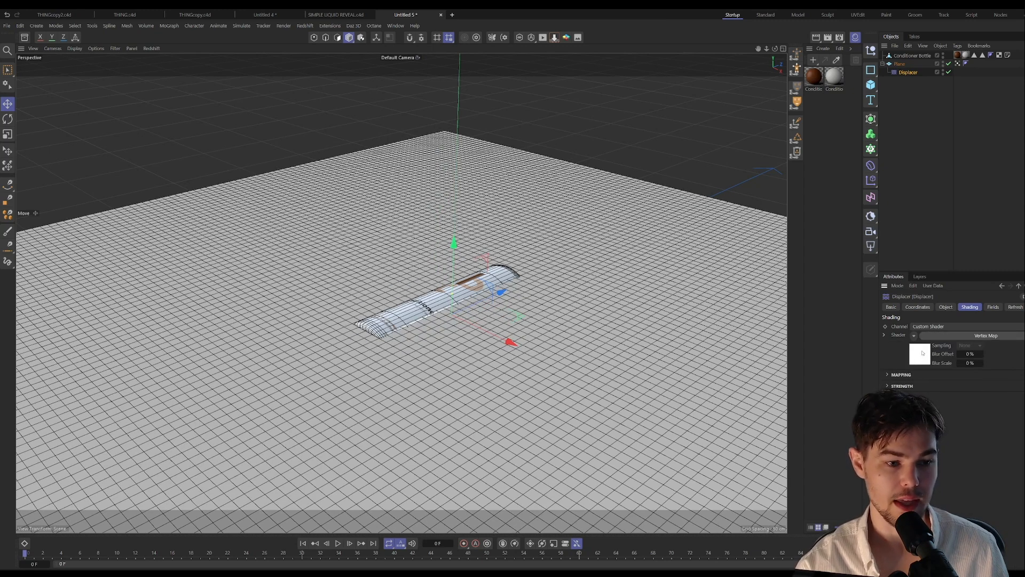
left_click(956, 335)
left_click_drag(959, 65, 943, 386)
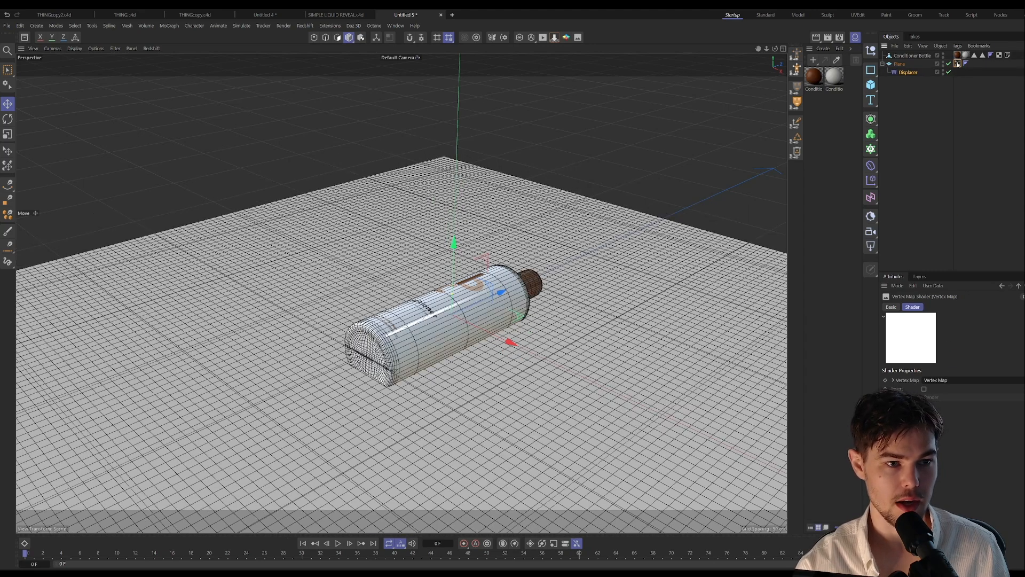
Step: Rename the Plane's vertex map tag to Displace
double_click(942, 380)
left_click(891, 307)
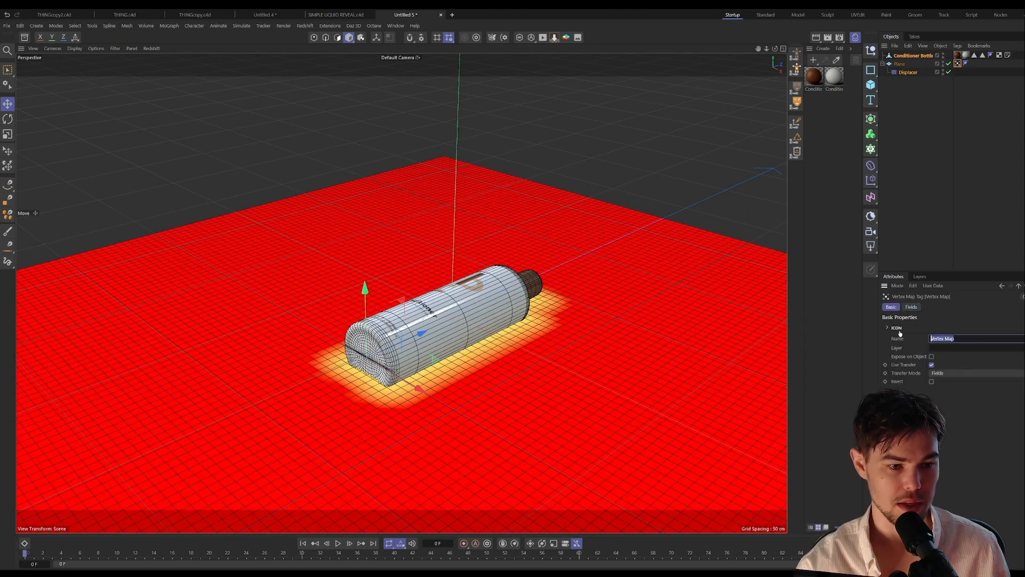
type("Displace")
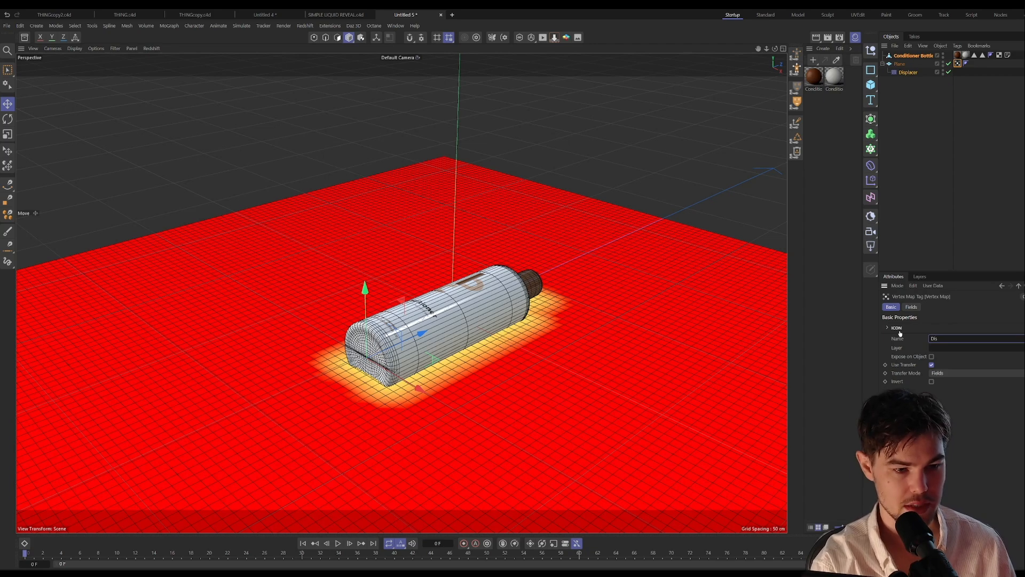
key("Return")
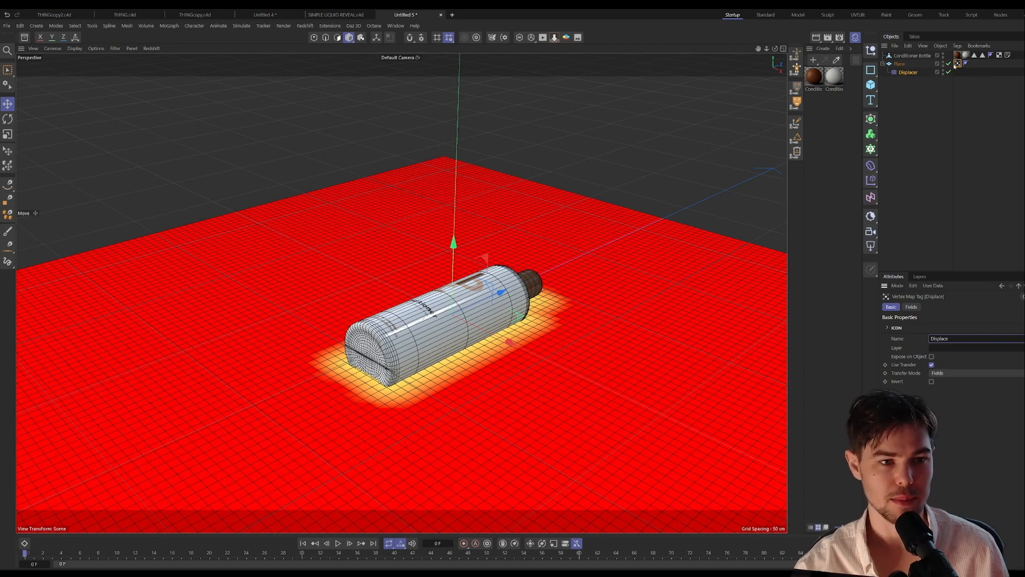
Step: Compare the plane with the Displacer off and on, and check the Displacer's fields and its shader's vertex map link
left_click(910, 308)
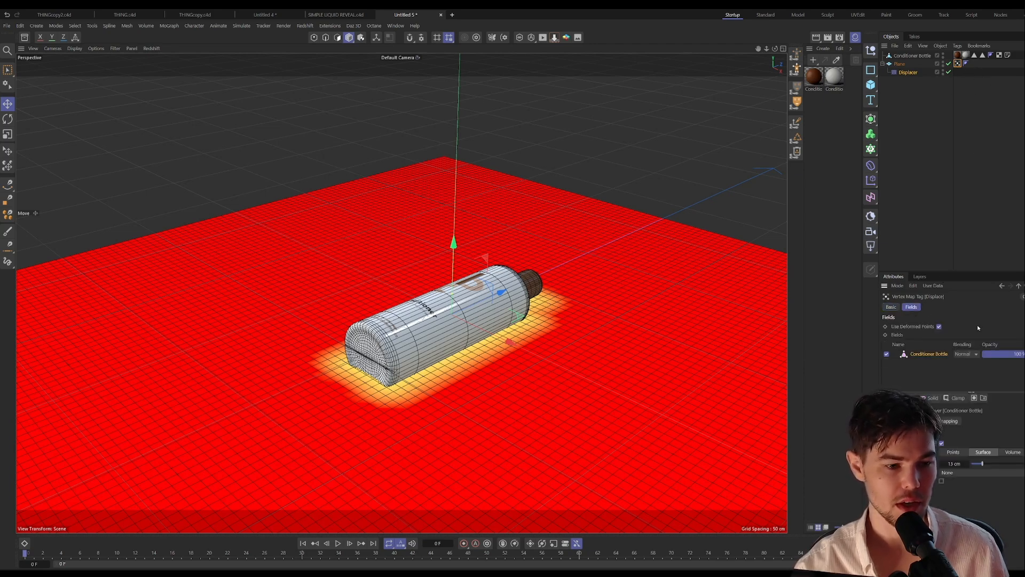
left_click(950, 72)
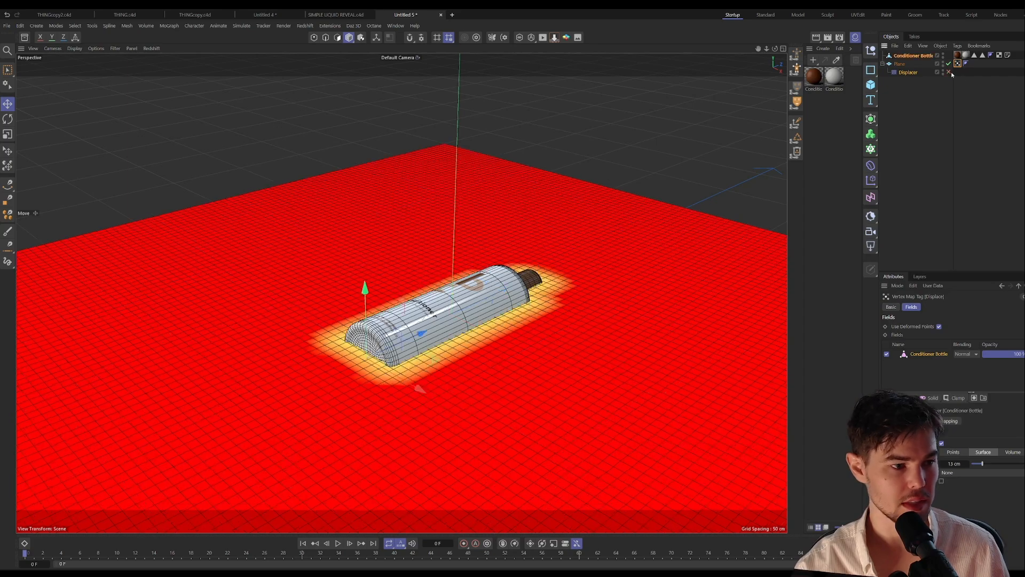
left_click(950, 72)
left_click(950, 72)
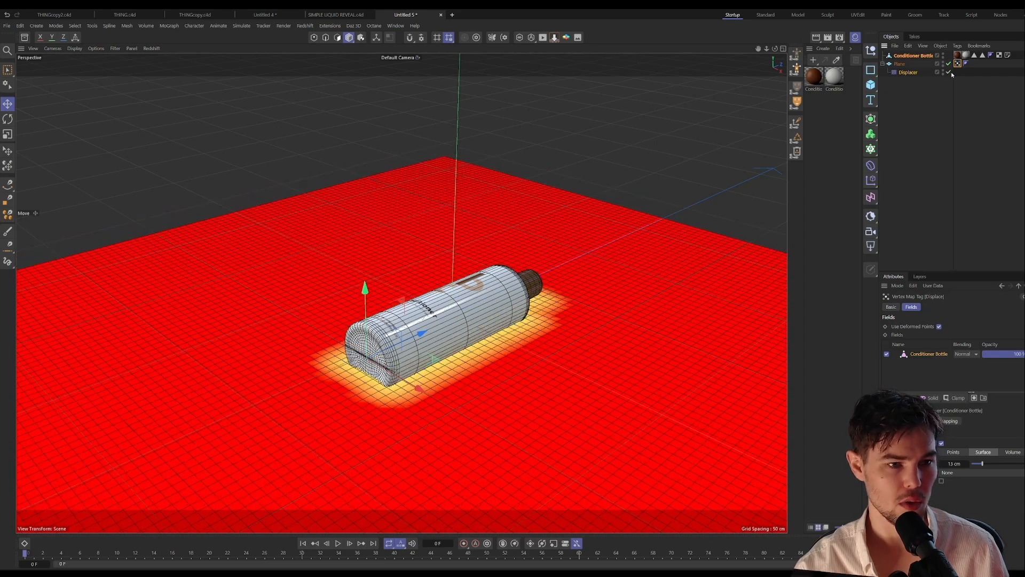
left_click(911, 75)
left_click(922, 353)
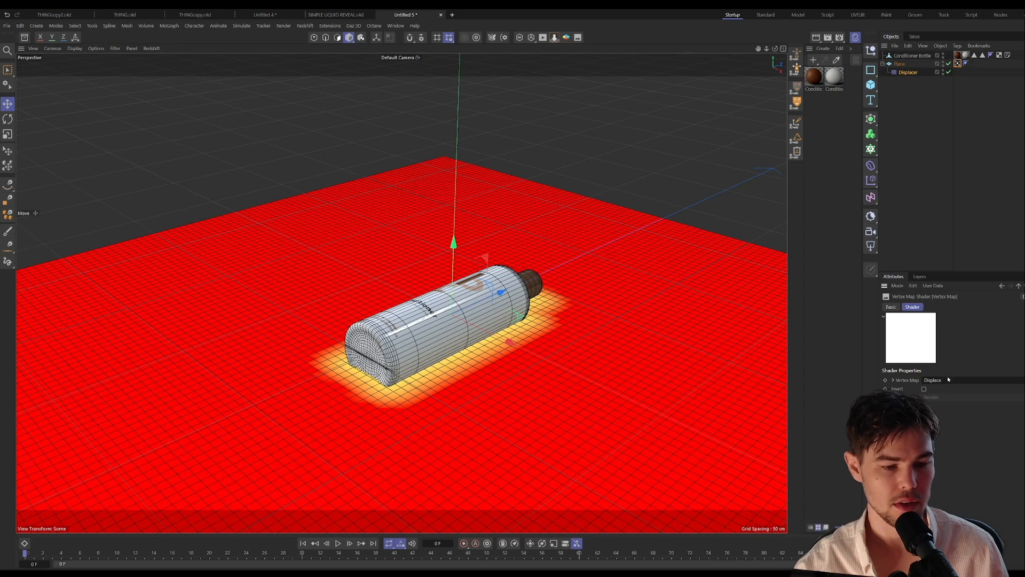
left_click(1020, 286)
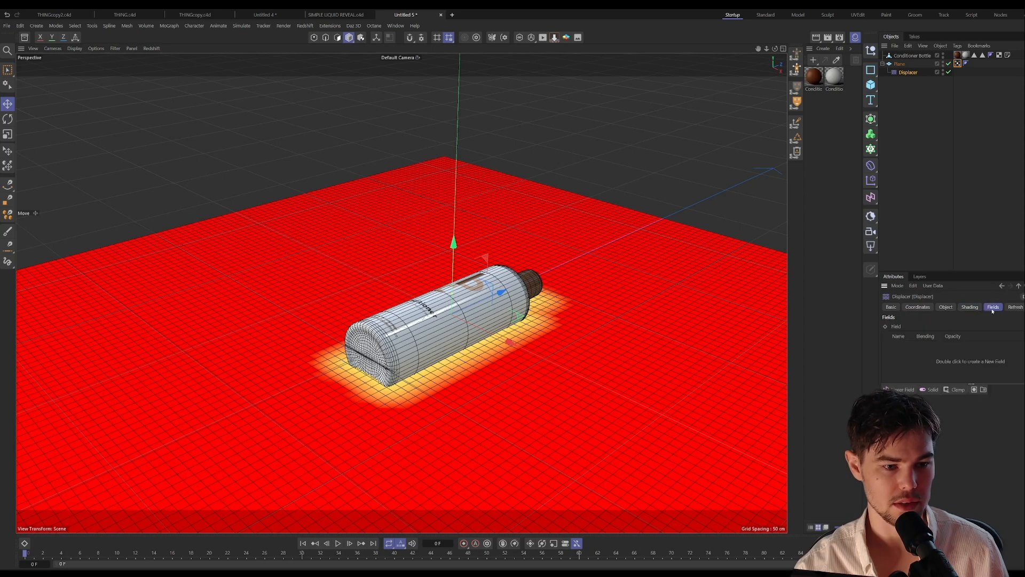
left_click(985, 335)
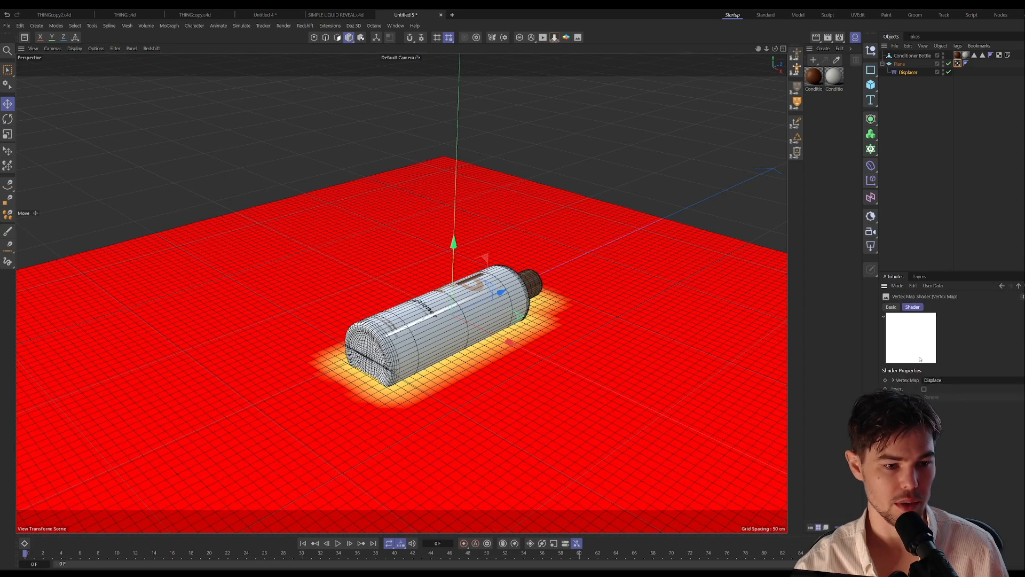
left_click(1019, 287)
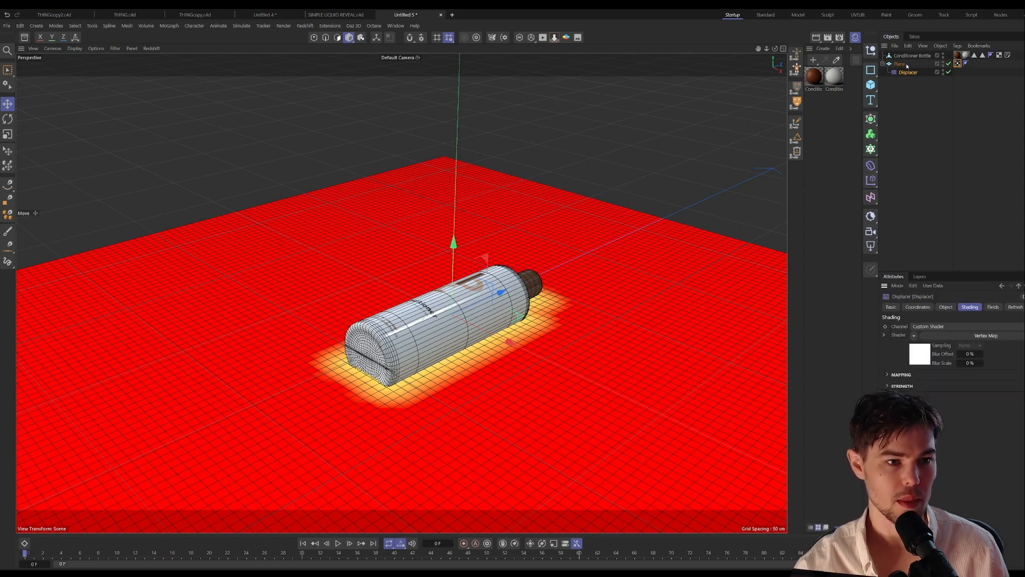
Step: Turn off Use Deformed Points on the Displace vertex map and set its Conditioner Bottle field range to 19 cm
left_click(957, 64)
left_click(939, 326)
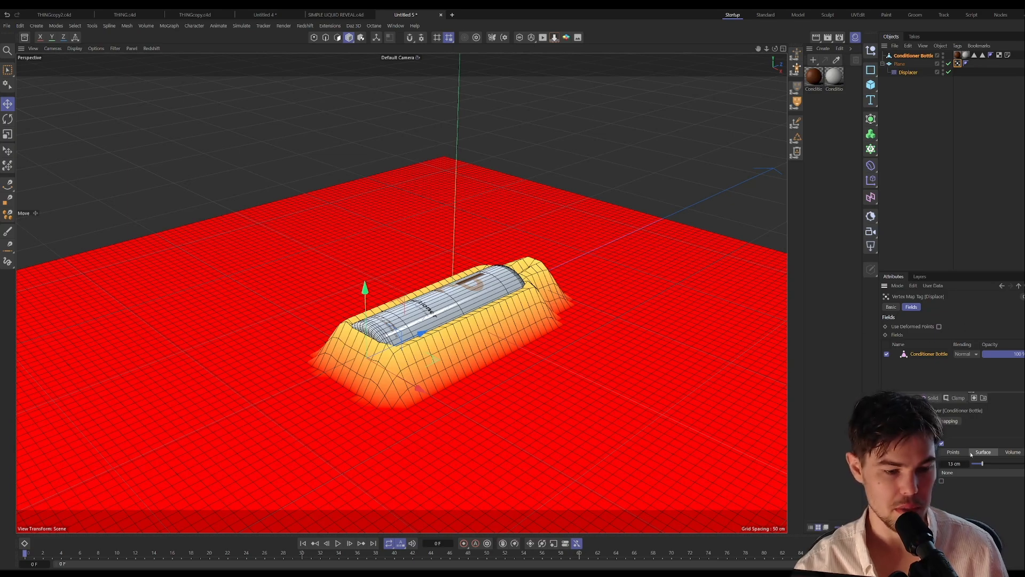
mouse_move(982, 464)
left_mouse_down()
mouse_move(1015, 464)
mouse_move(987, 463)
left_mouse_up()
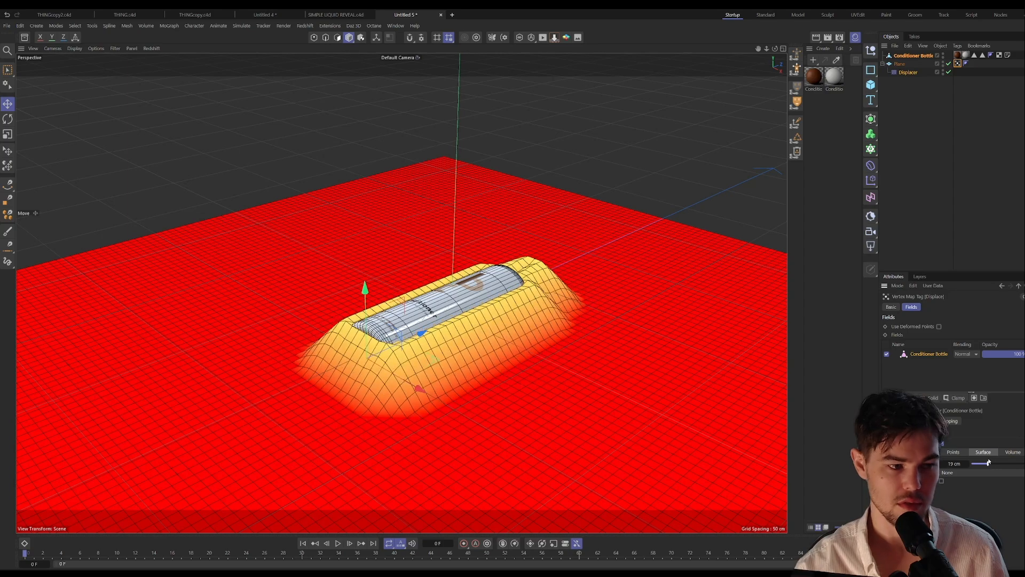
Step: Lower the Conditioner Bottle until the plane's displaced surface covers it completely
left_click(907, 56)
left_click_drag(369, 290, 385, 324)
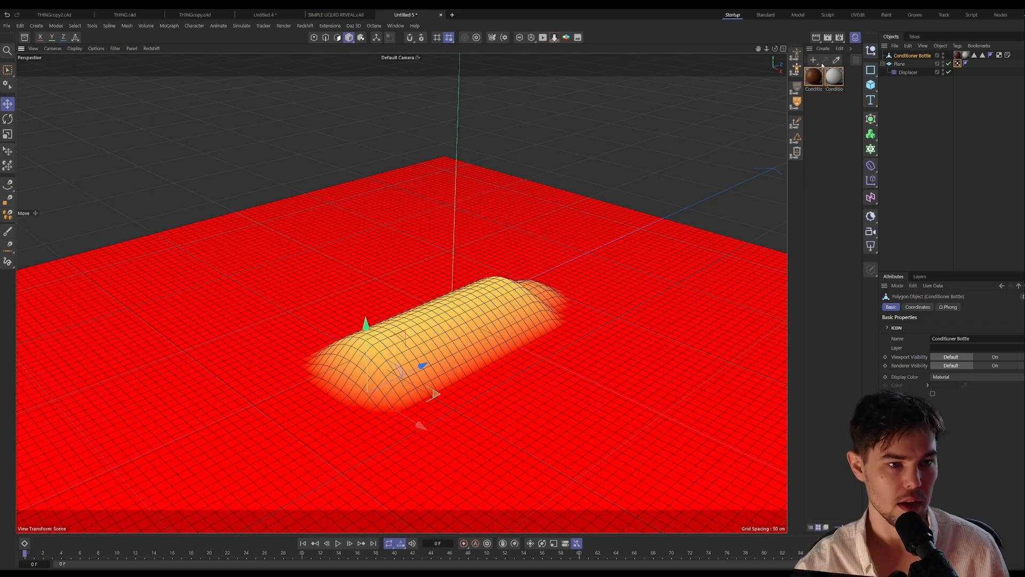
Step: Set the Displacer's type to Intensity and its height to 9 cm
left_click(906, 72)
left_click(946, 307)
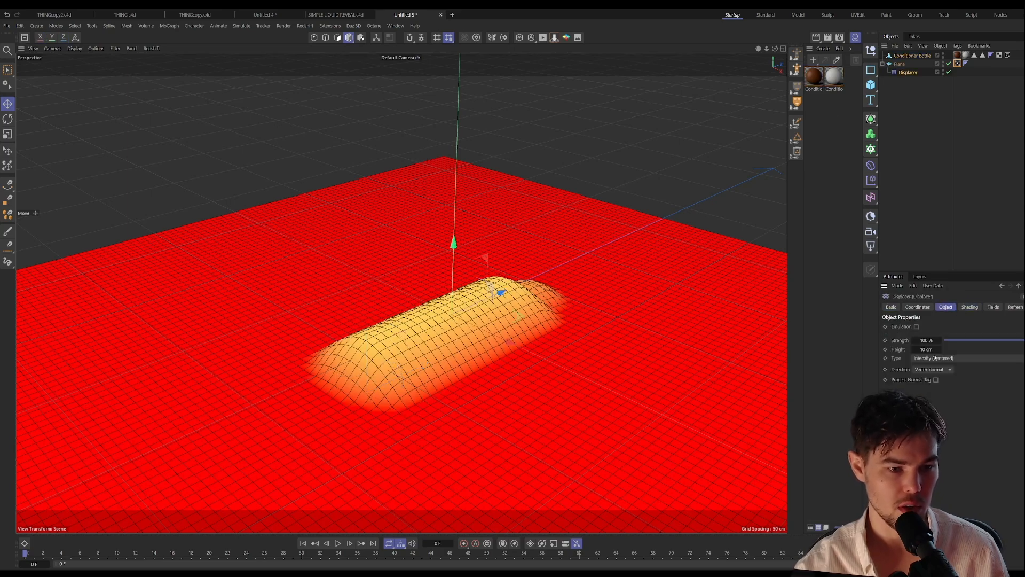
left_click_drag(940, 349, 940, 350)
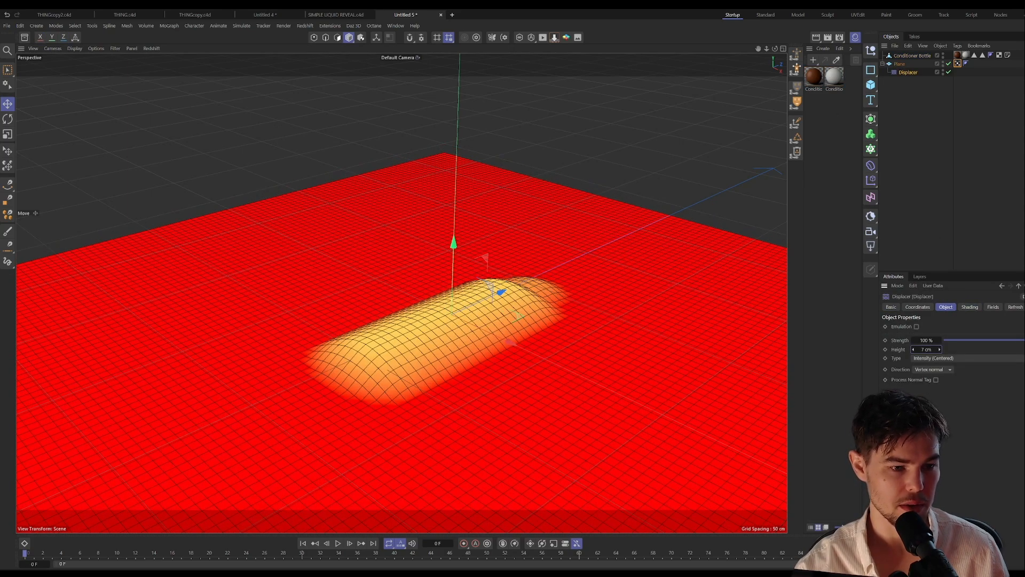
left_click(939, 358)
left_click(940, 369)
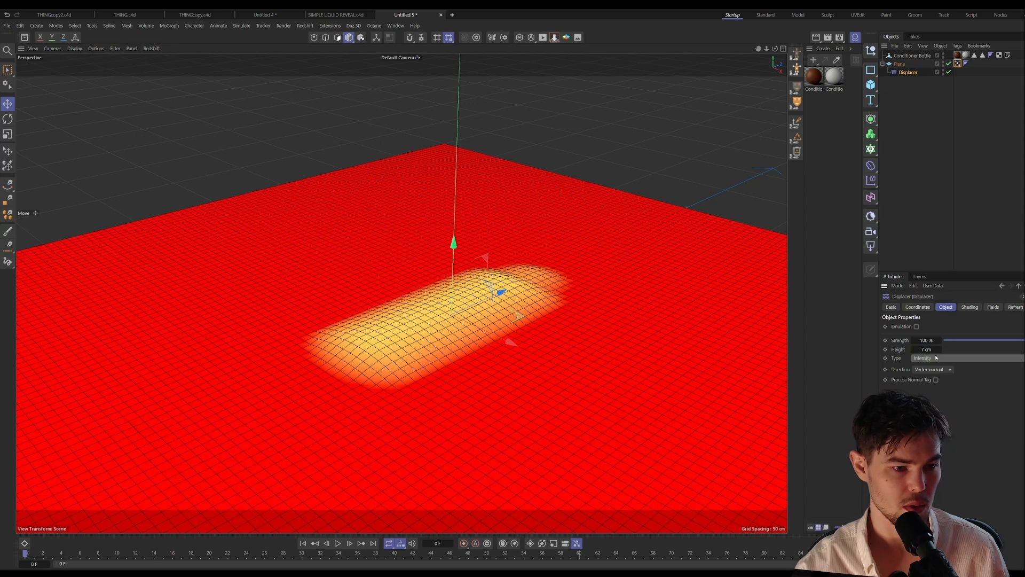
left_click_drag(939, 350, 940, 345)
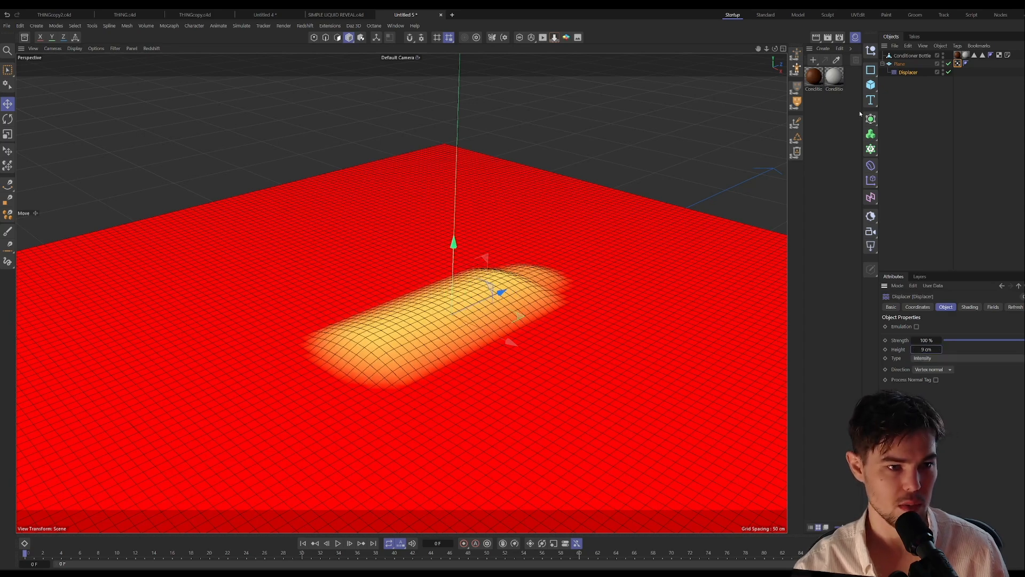
Step: Raise the bottle until it partly emerges from the displaced plane and try the Displacer's Intensity (Centered) type
left_click(911, 56)
left_click_drag(368, 349, 371, 275)
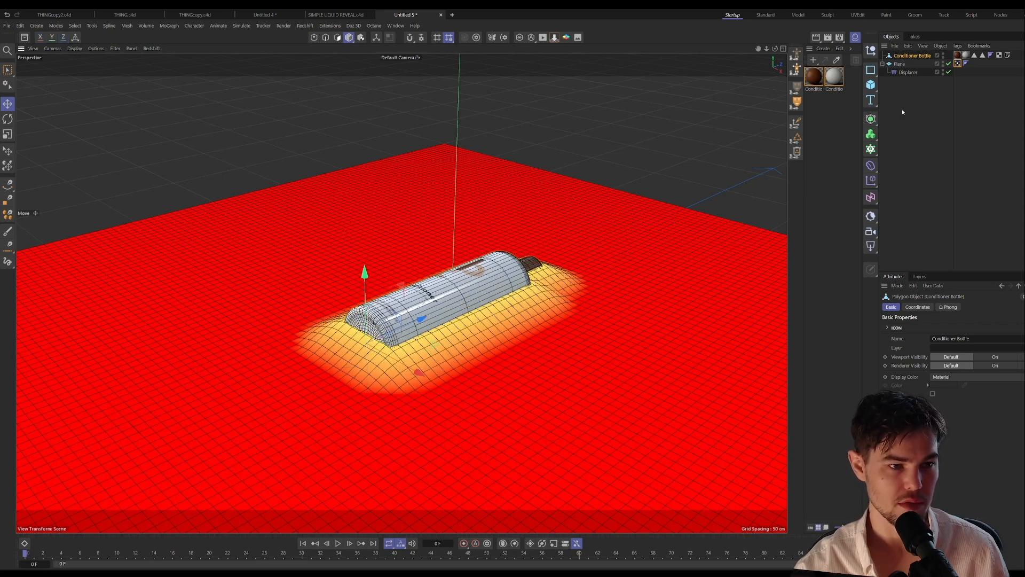
left_click(908, 72)
left_click(928, 361)
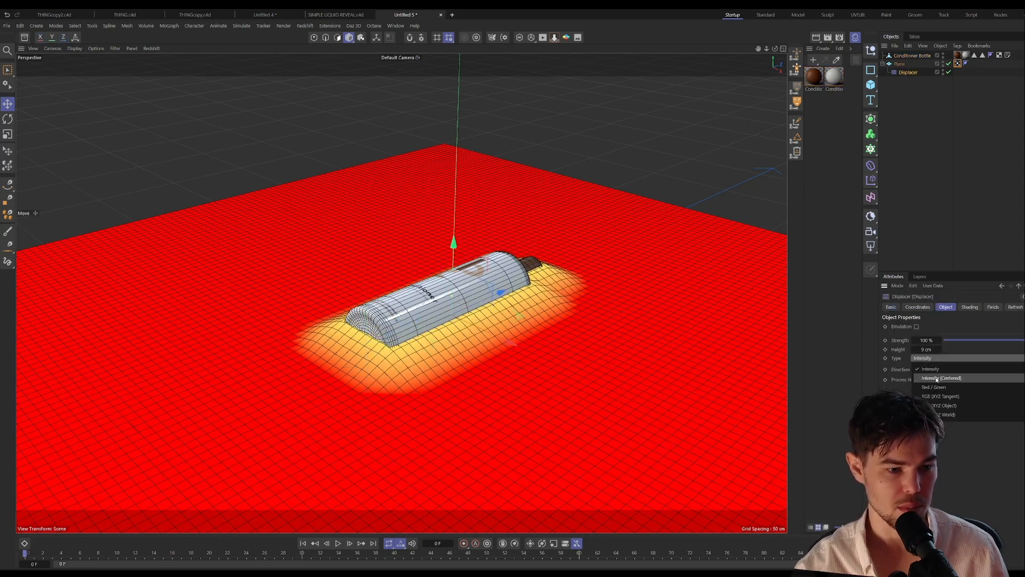
left_click(936, 378)
Step: Raise the bottle until its whole body sits above the displaced surface, and set the Displacer's type back to Intensity
left_click(905, 56)
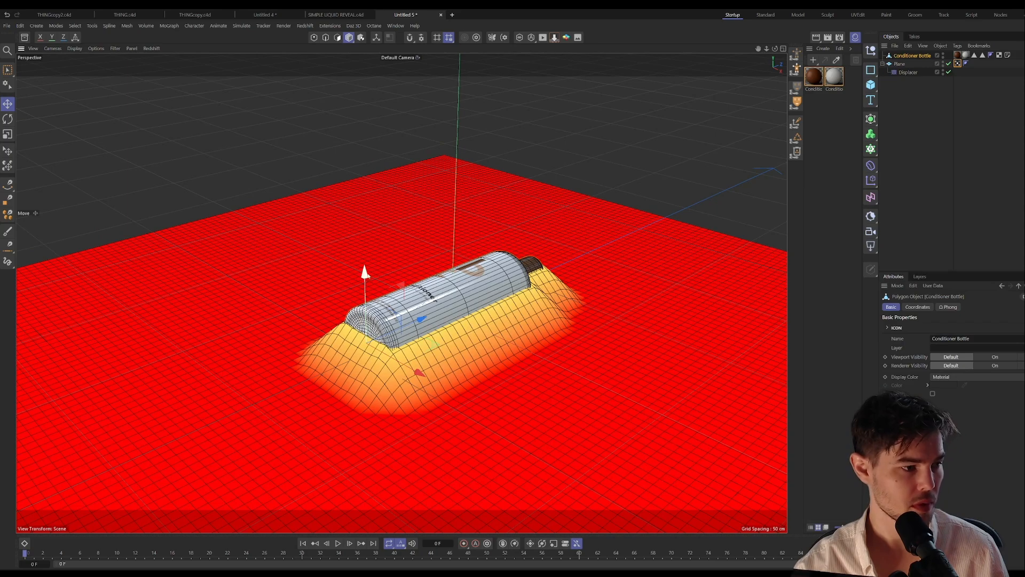
left_click_drag(366, 275, 360, 248)
left_click(900, 63)
left_click(946, 307)
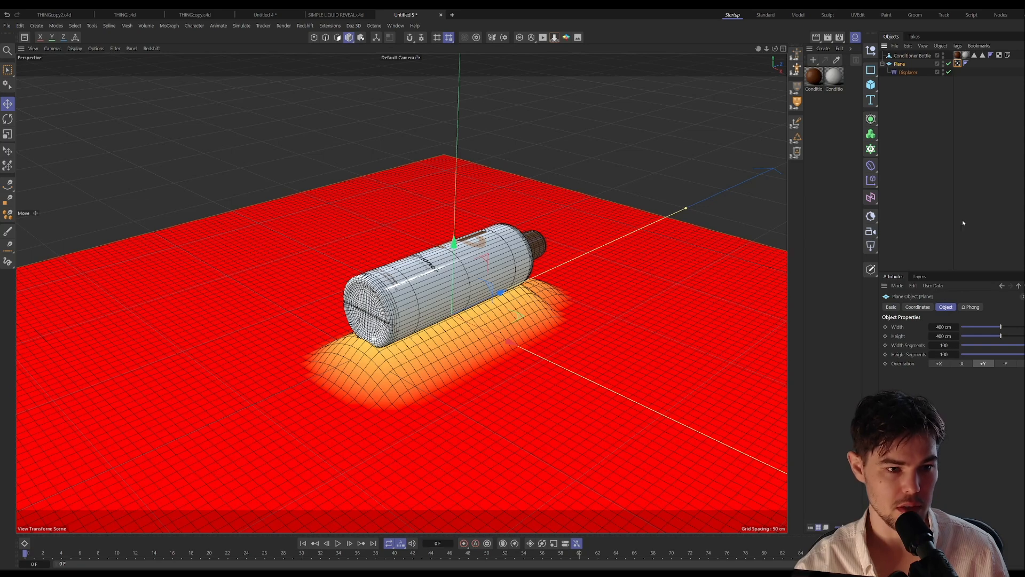
left_click(908, 72)
left_click(940, 358)
left_click(940, 366)
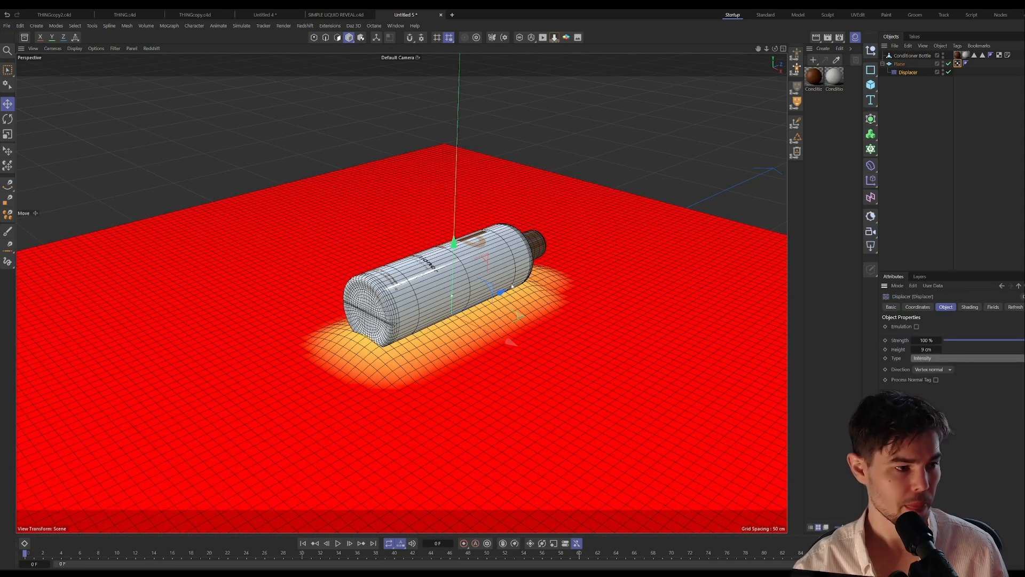
Step: Undo the accidental move of the plane and lower the Conditioner Bottle until it is about half sunk into the displaced surface
left_click_drag(453, 242, 451, 298)
key("ctrl+z")
left_click(910, 55)
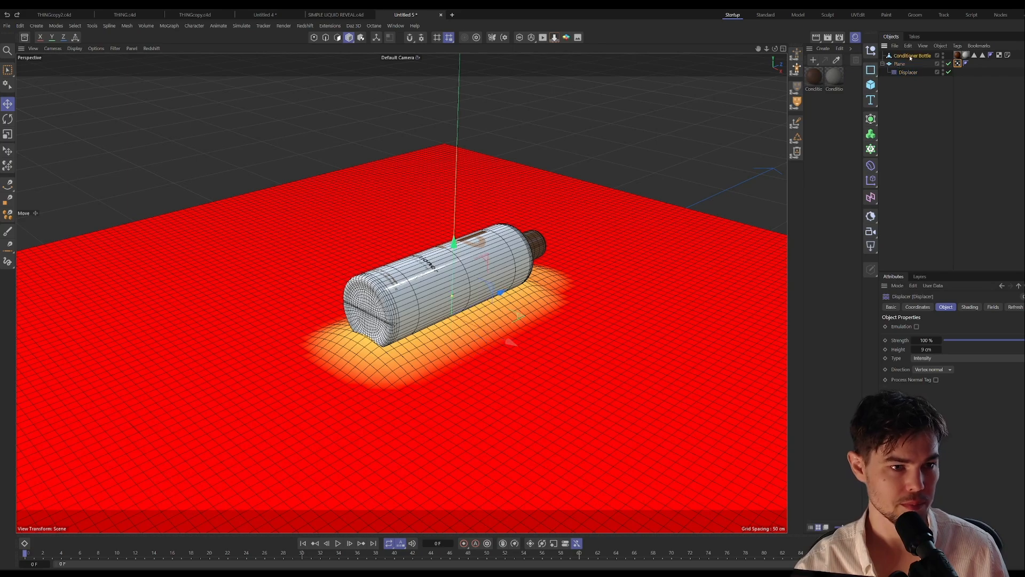
left_click_drag(384, 250, 377, 283)
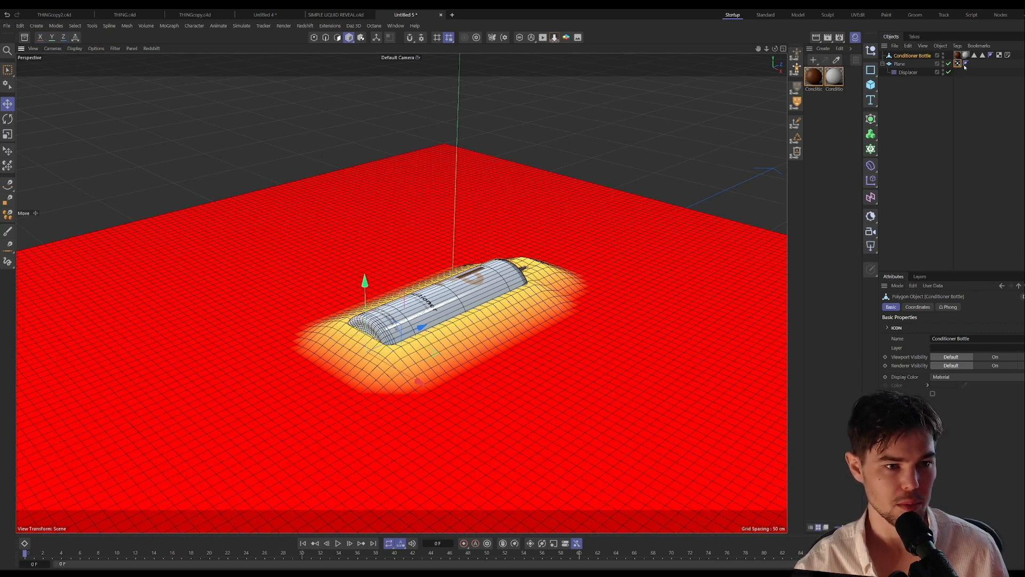
Step: Set the plane's width and height segments to 200, and lower the bottle slightly further into the surface
left_click(896, 64)
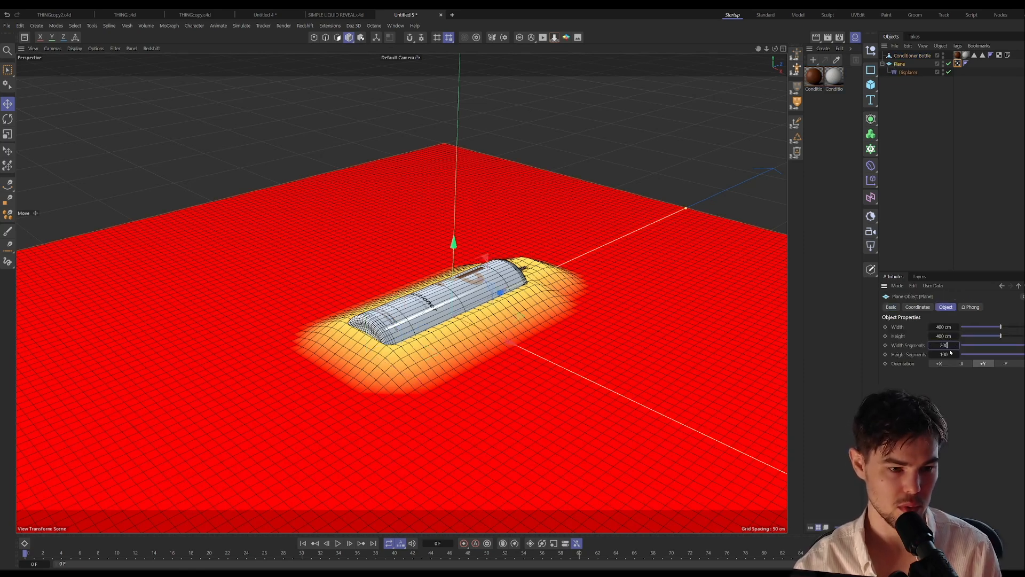
key("Tab")
type("200")
key("Return")
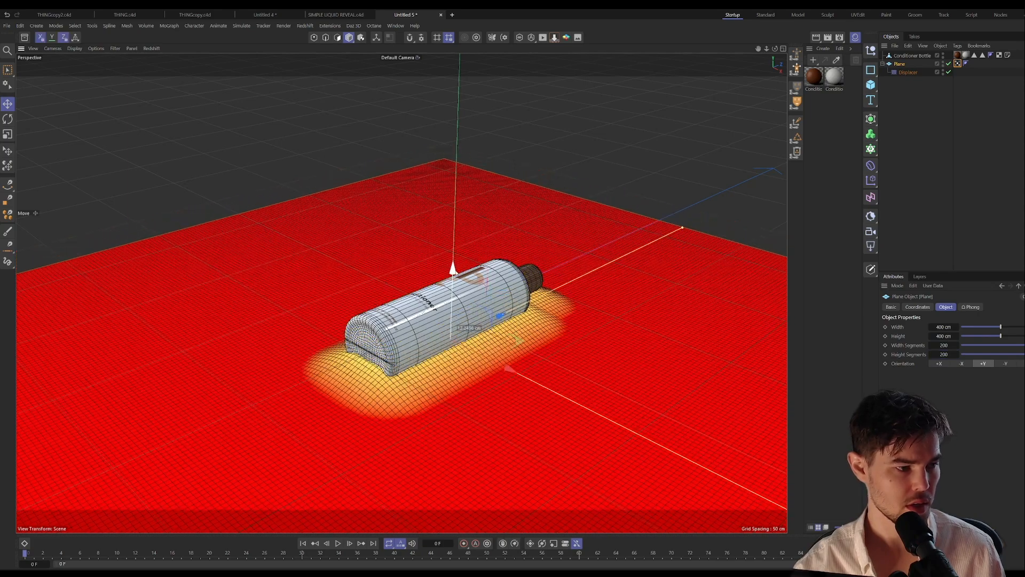
left_click(906, 56)
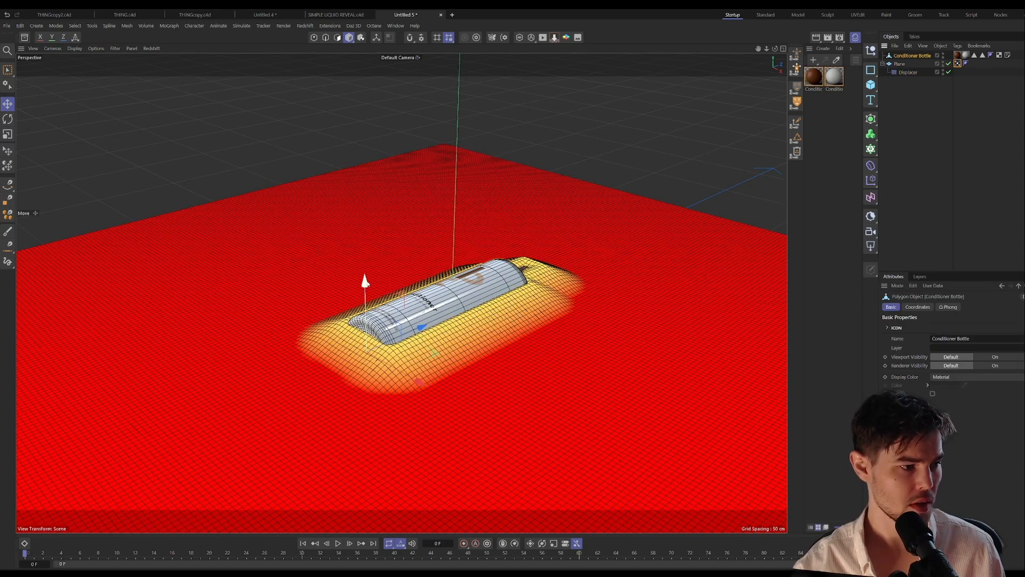
mouse_move(365, 281)
left_mouse_down()
mouse_move(359, 344)
mouse_move(363, 231)
mouse_move(354, 220)
mouse_move(370, 285)
left_mouse_up()
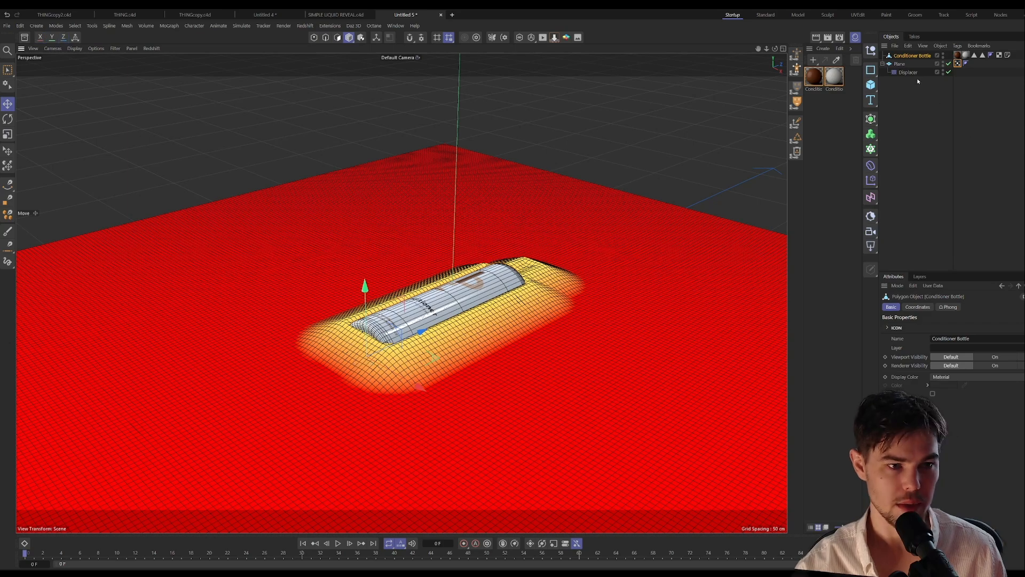
Step: Compare the plane's vertex map fields with the Liquid Plane's field layers and Remap curve in the SIMPLE LIQUID REVEAL project
left_click(958, 64)
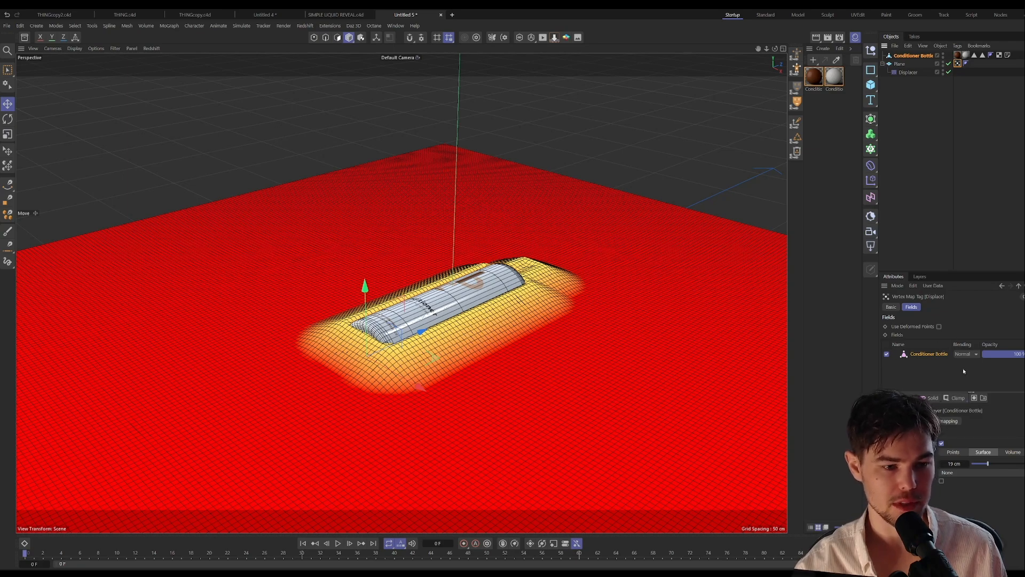
left_click(339, 16)
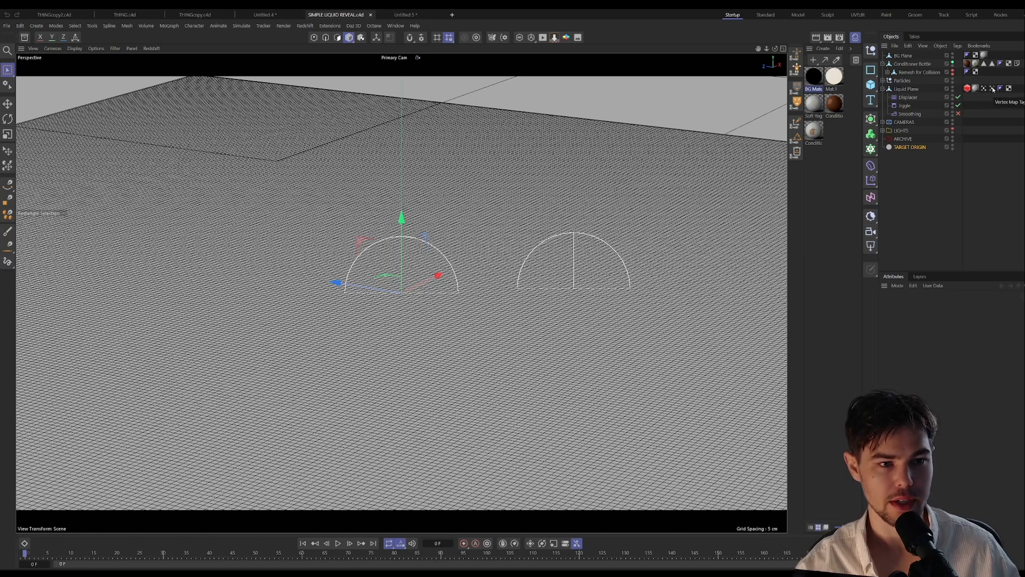
left_click(992, 88)
scroll(942, 368, "down", 2)
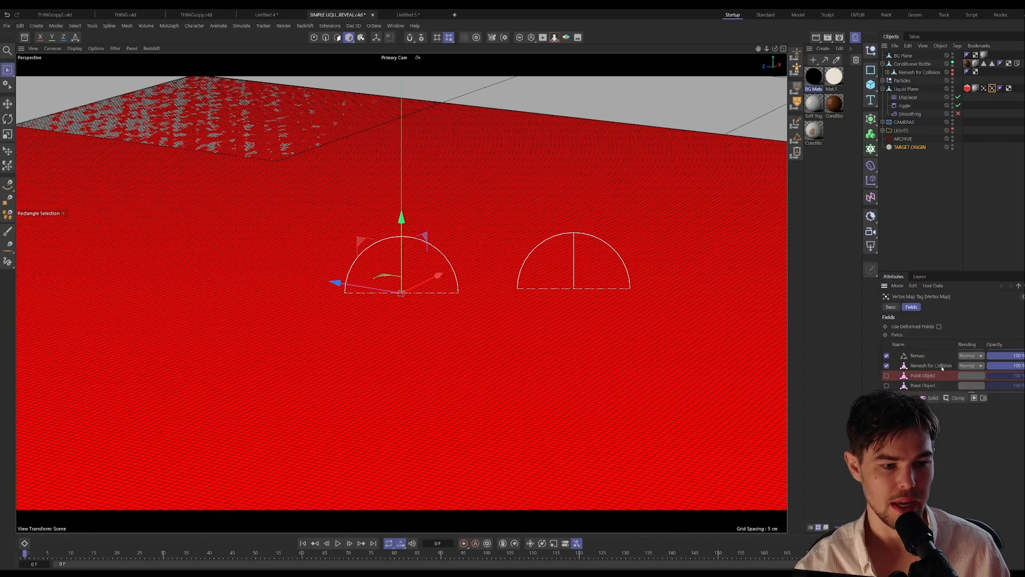
scroll(942, 369, "up", 2)
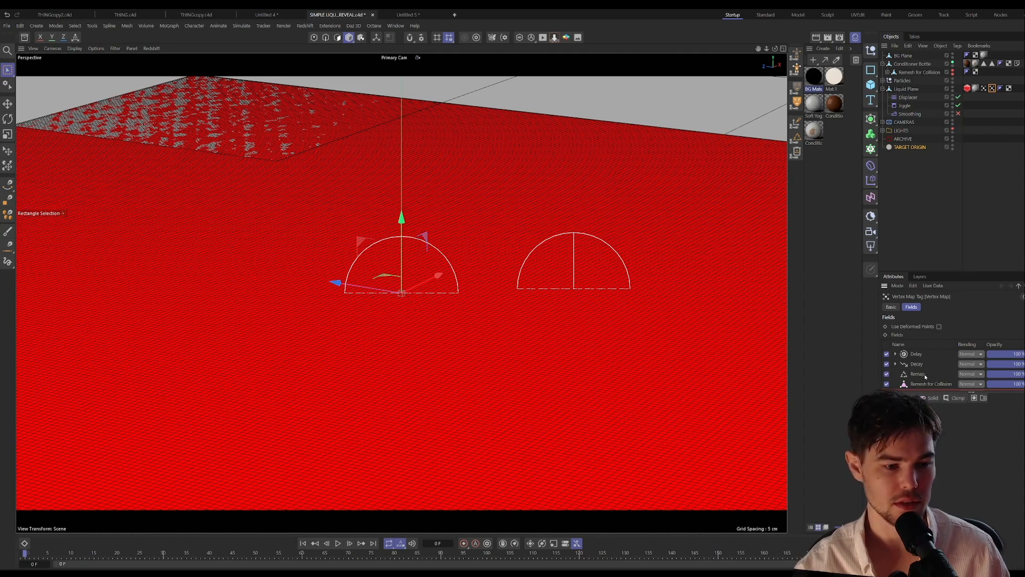
left_click(918, 433)
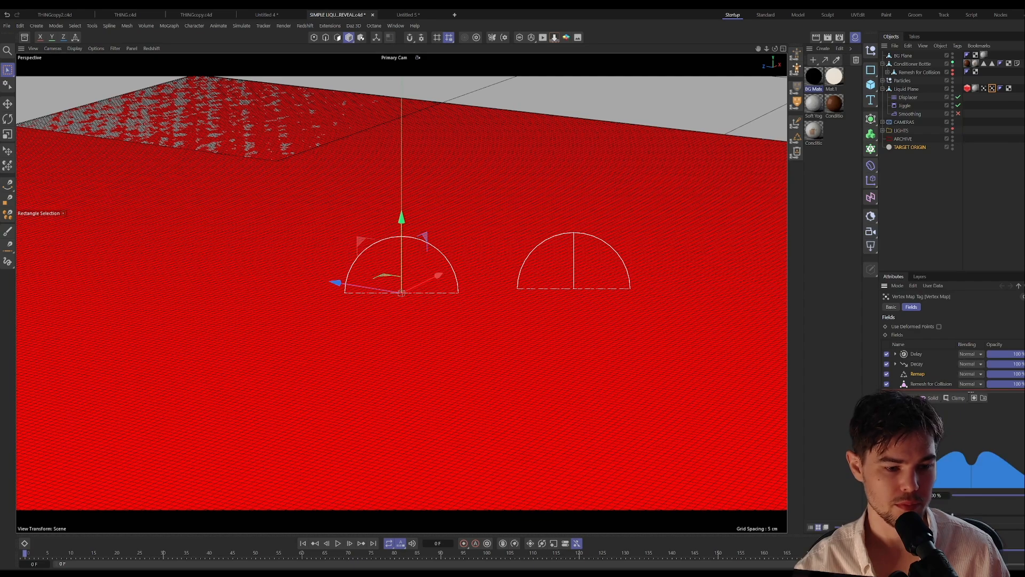
Step: Return to the Untitled 5 project and add a Remap layer above the bottle in the plane's vertex map, with its contour set to Curve
left_click(408, 15)
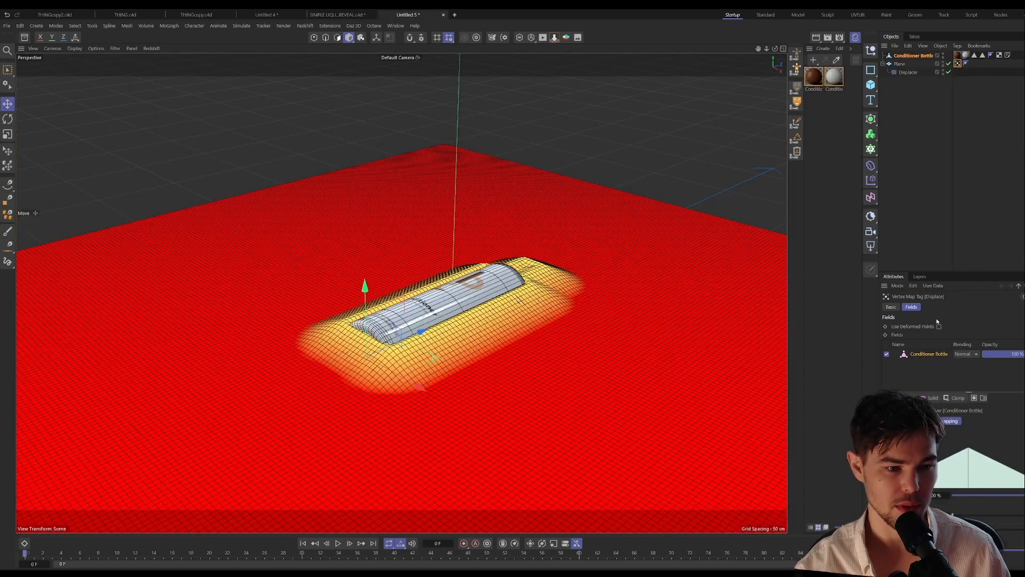
left_click(957, 398)
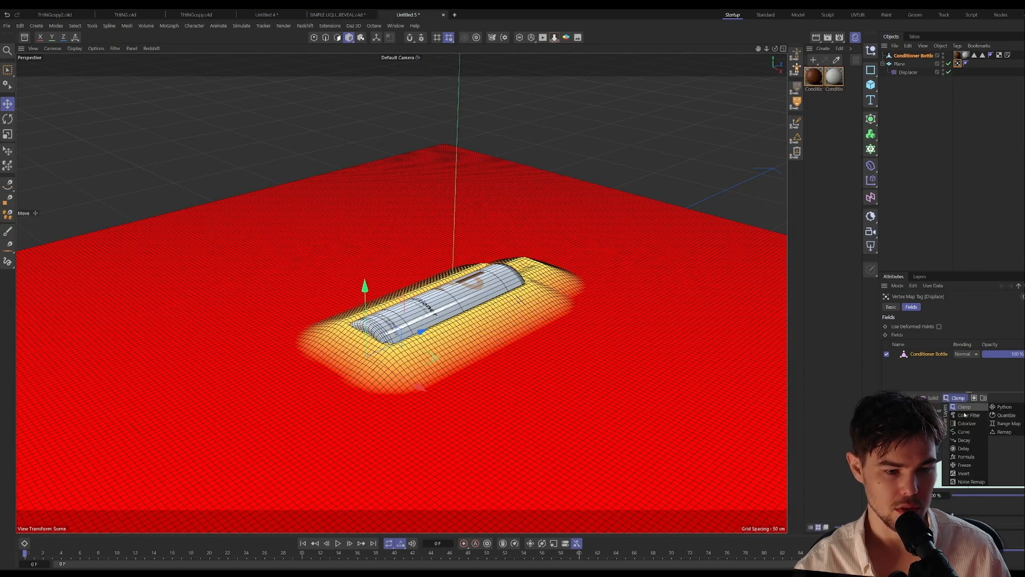
left_click(1004, 432)
scroll(936, 405, "down", 2)
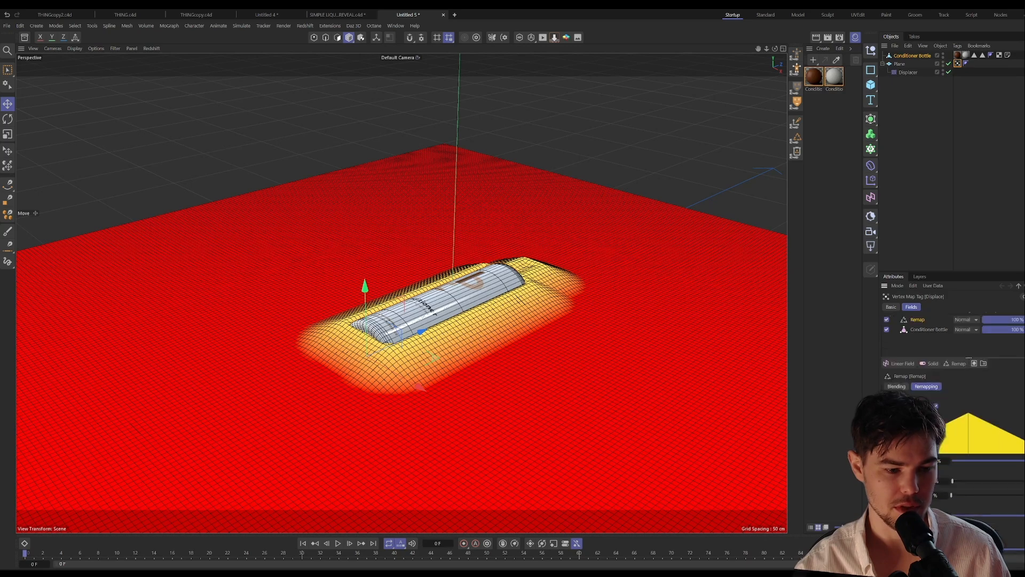
left_click(1011, 558)
left_click(1011, 548)
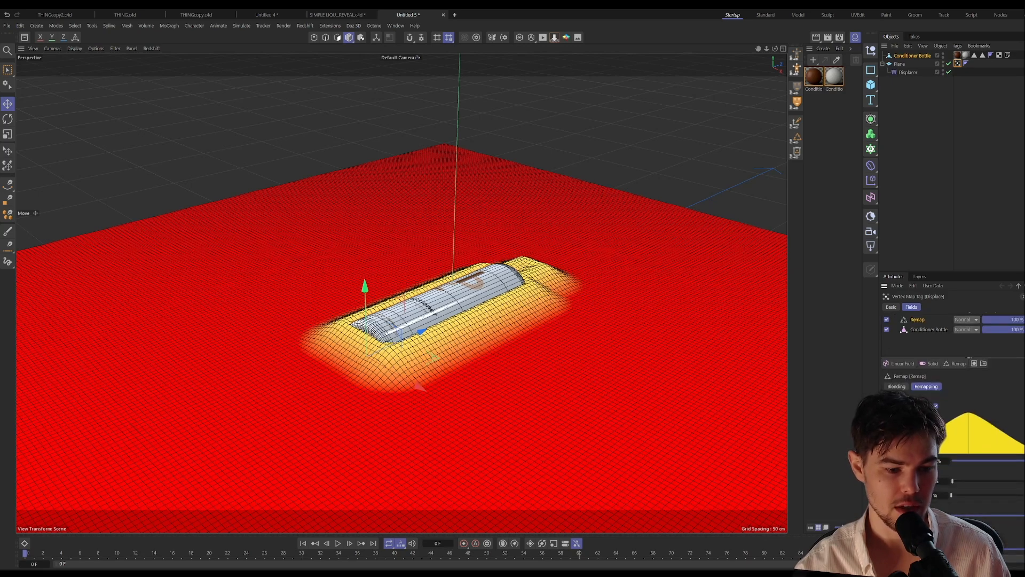
Step: Reshape the Remap curve so the displacement dips around the bottle, and raise the bottle partly out of the surface
scroll(987, 480, "down", 4)
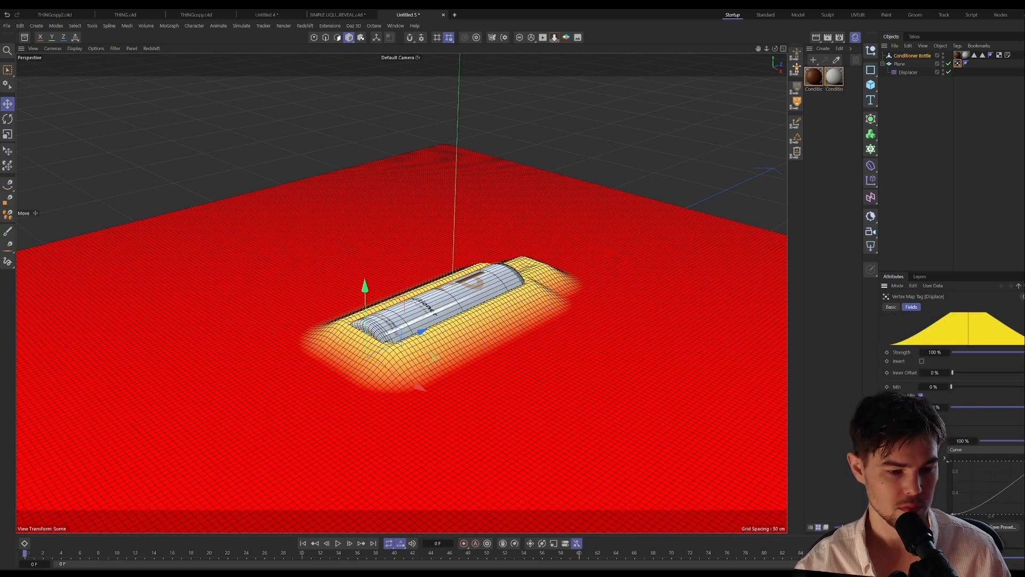
mouse_move(1024, 460)
left_mouse_down()
mouse_move(1009, 459)
mouse_move(1024, 480)
mouse_move(1021, 466)
left_mouse_up()
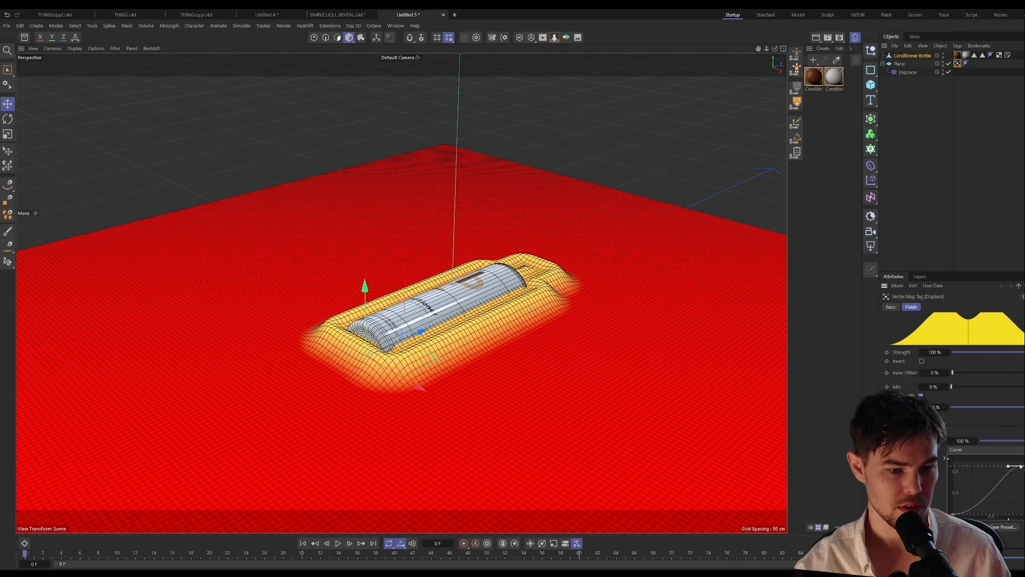
left_click(901, 57)
mouse_move(364, 286)
left_mouse_down()
mouse_move(381, 373)
mouse_move(359, 216)
mouse_move(369, 333)
mouse_move(351, 248)
mouse_move(337, 239)
mouse_move(341, 368)
mouse_move(341, 283)
mouse_move(346, 323)
mouse_move(355, 227)
mouse_move(362, 353)
mouse_move(352, 284)
mouse_move(365, 276)
left_mouse_up()
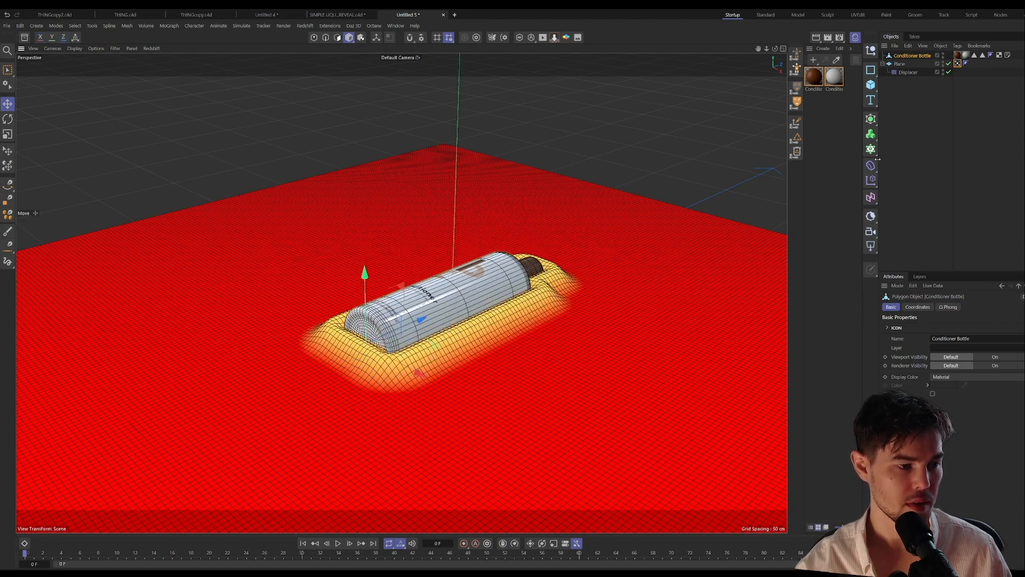
Step: Refine the points of the Remap curve in the plane's vertex map for a smooth double-hump falloff
left_click(958, 63)
scroll(951, 363, "down", 3)
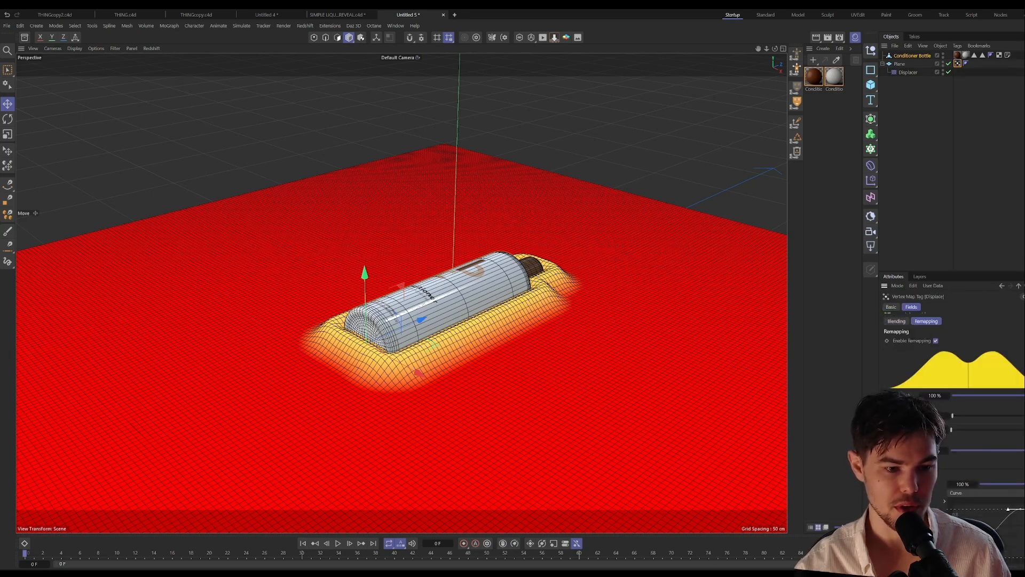
left_click_drag(1021, 510, 1019, 511)
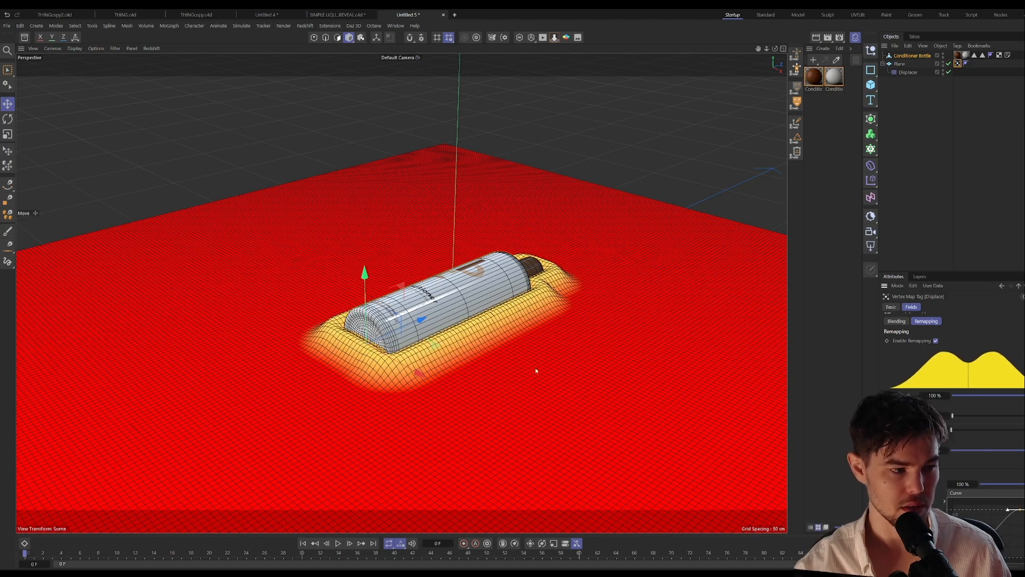
mouse_move(953, 559)
left_mouse_down()
mouse_move(953, 539)
mouse_move(954, 558)
left_mouse_up()
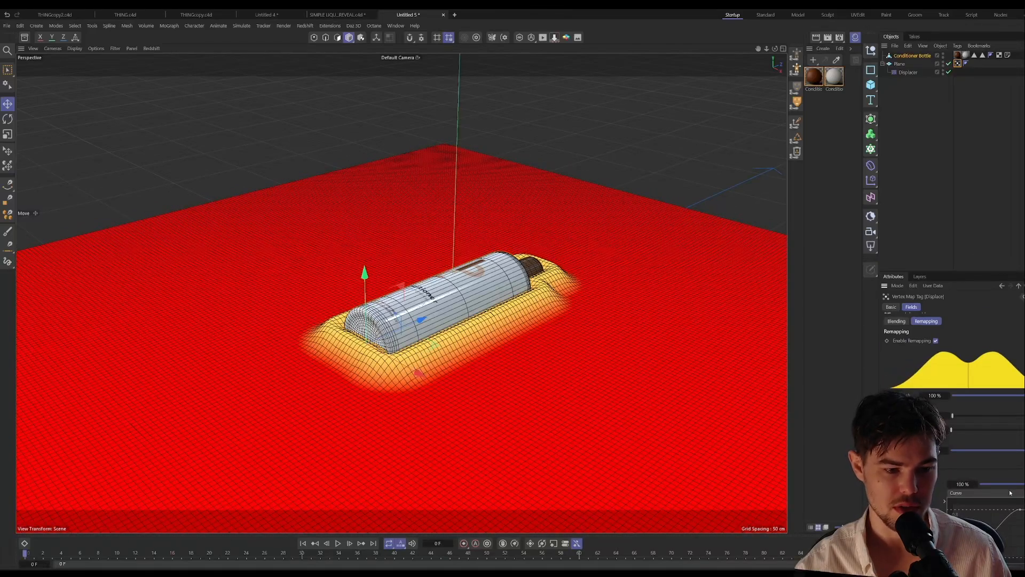
scroll(954, 405, "up", 4)
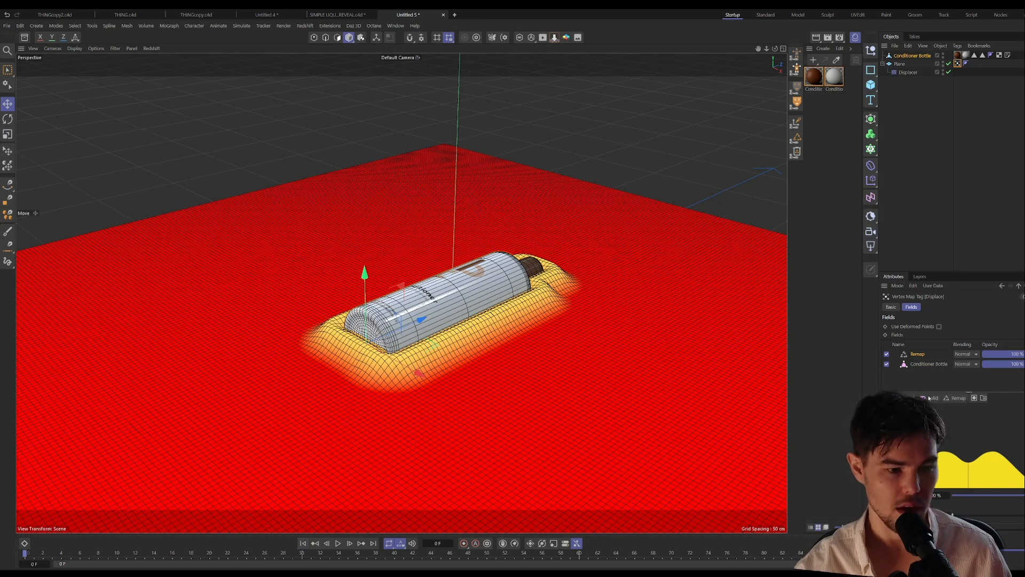
Step: Lower the Conditioner Bottle beneath the plane to a Y position of about -35.34 cm and keyframe it at frame 0
left_click(911, 57)
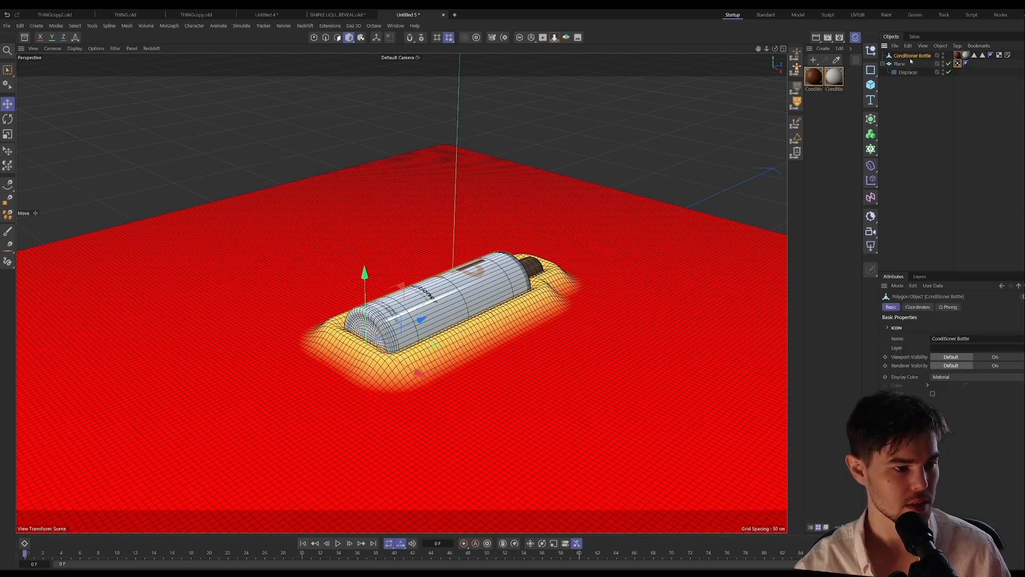
left_click(919, 307)
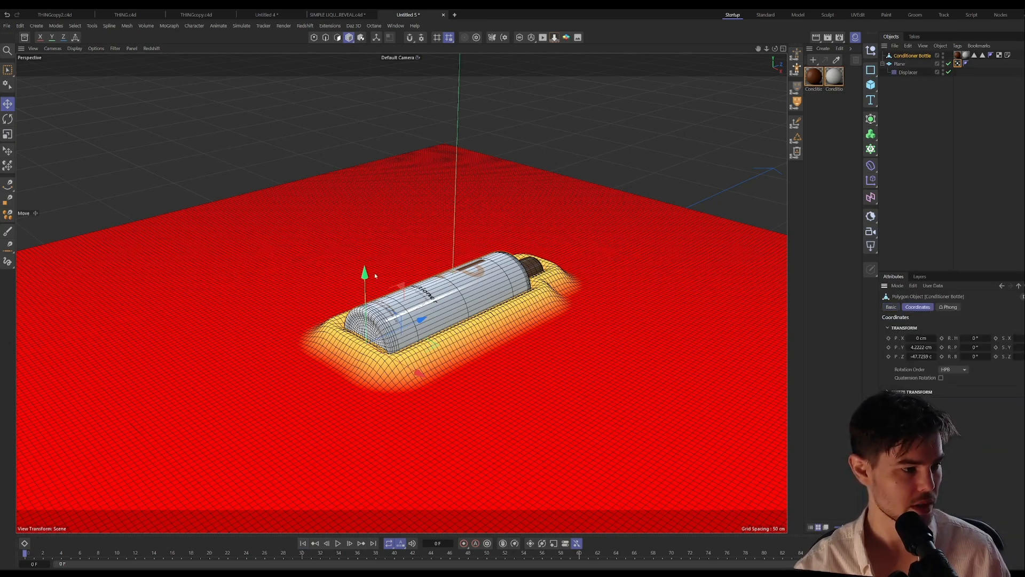
left_click_drag(376, 276, 390, 364)
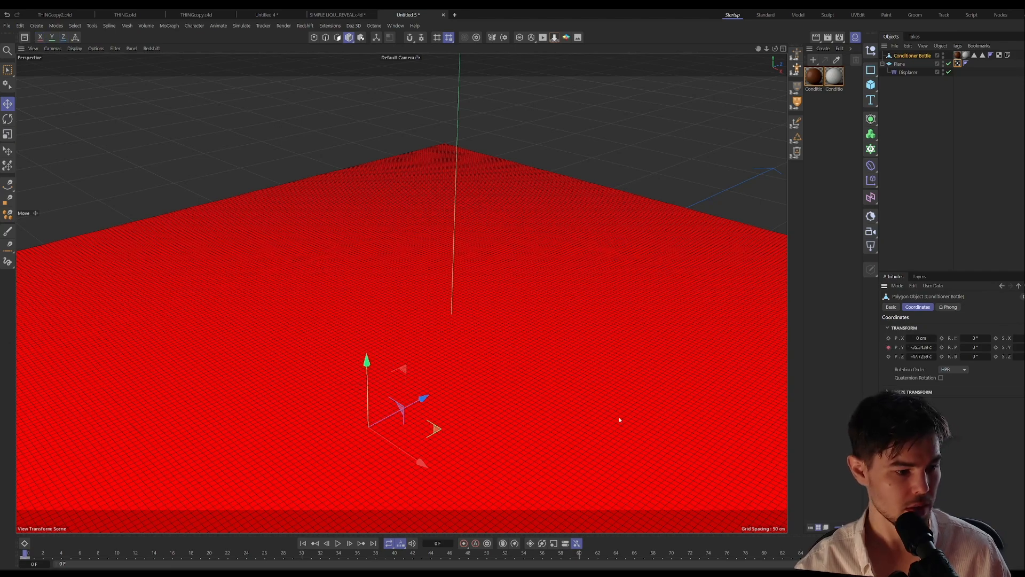
Step: Keyframe the bottle's Y position at about 50.66 cm on frame 90 and play the animation from the start
mouse_move(917, 349)
left_mouse_down()
mouse_move(945, 350)
mouse_move(919, 347)
left_mouse_up()
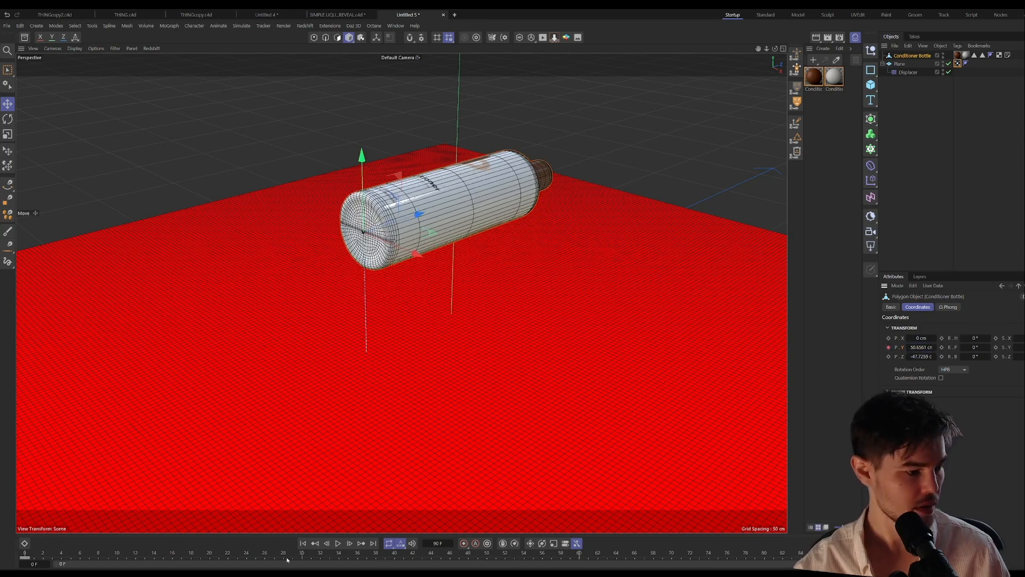
left_click(303, 544)
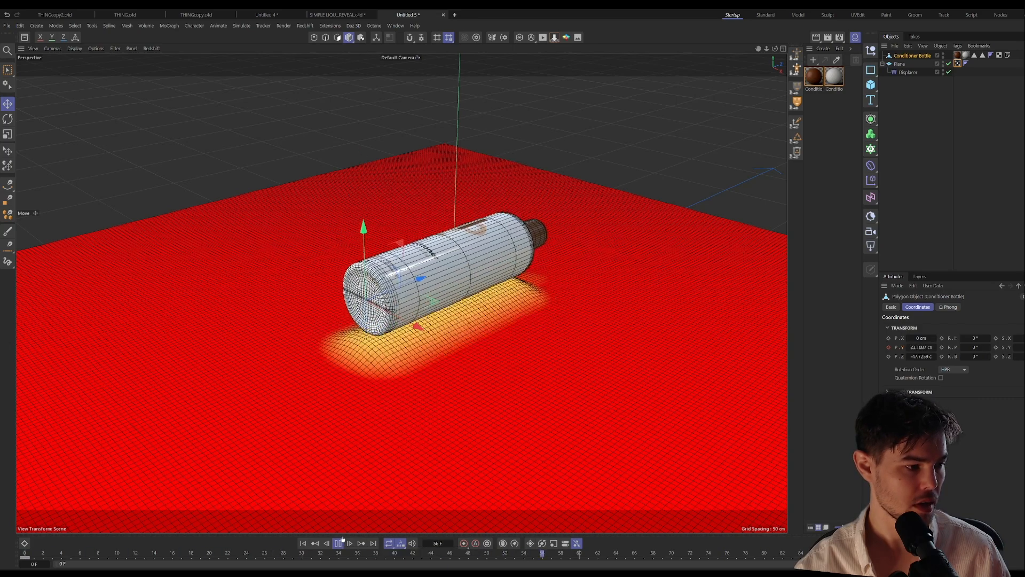
left_click(339, 544)
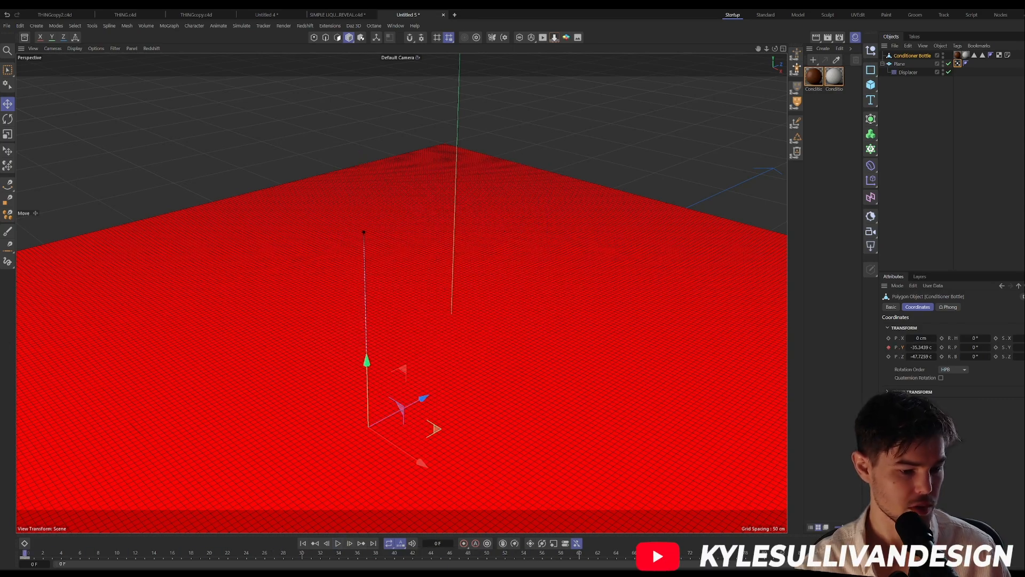
Step: Keyframe the bottle's pitch rotation at 22° on frame 90 and at 5° on frame 0
key("shift+g")
left_click_drag(975, 347, 974, 348)
double_click(977, 348)
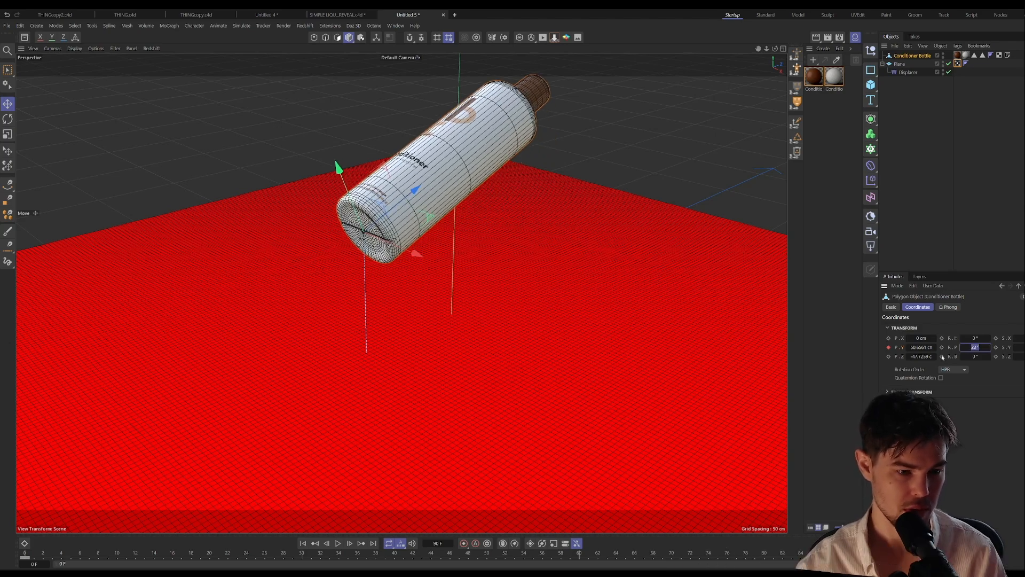
left_click(303, 543)
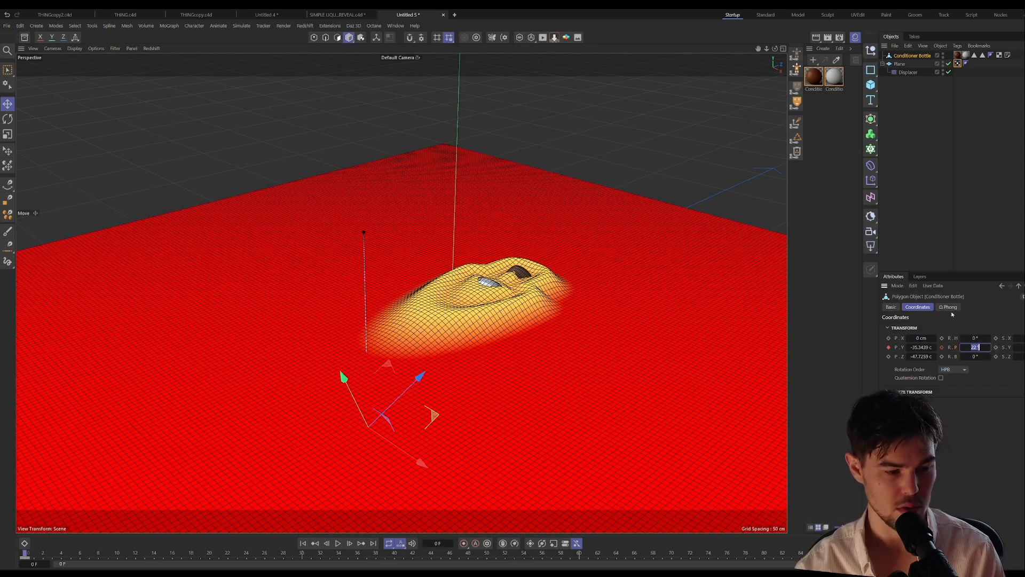
key("Return")
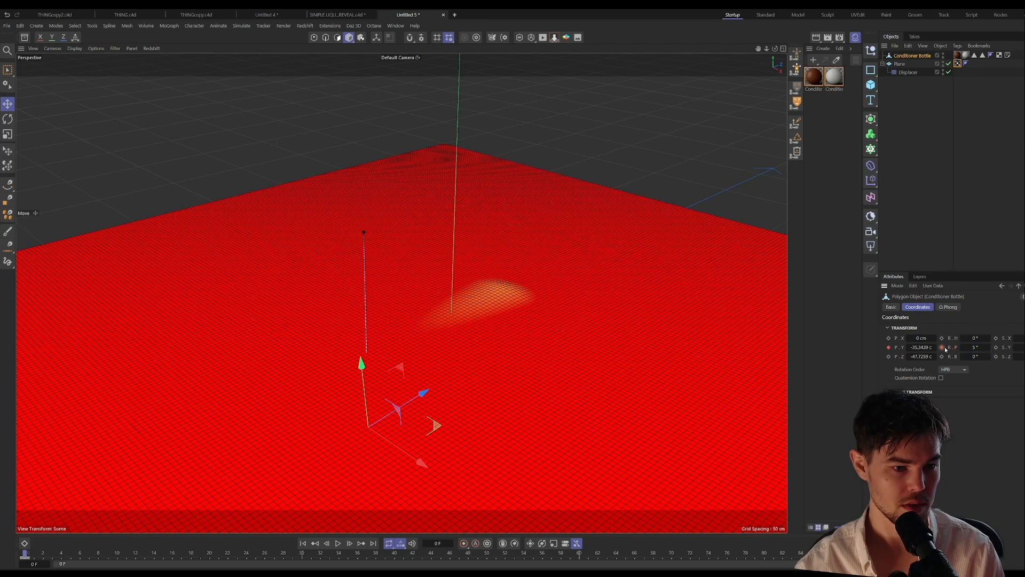
Step: Key a lower Y position for the bottle at frame 0 and a 42° pitch at frame 90, playing back the animation
left_click_drag(920, 347, 918, 348)
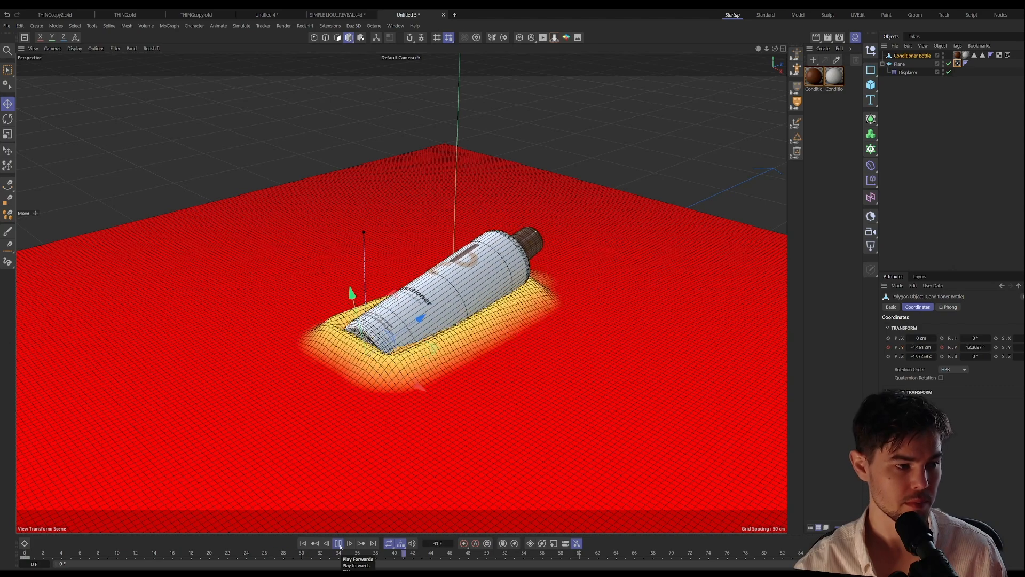
left_click(339, 543)
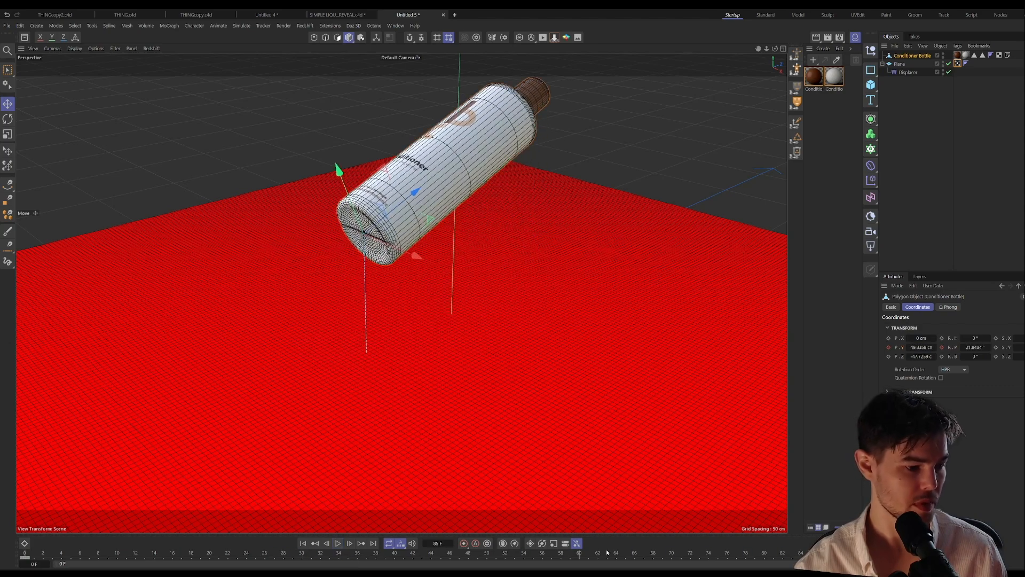
left_click_drag(745, 554, 856, 554)
left_click_drag(980, 351, 930, 348)
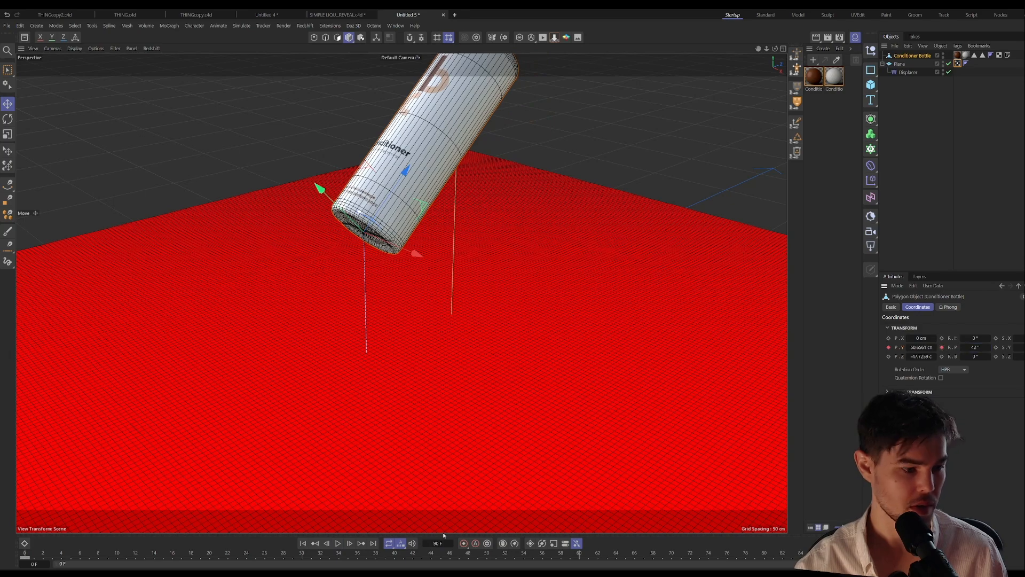
left_click(302, 542)
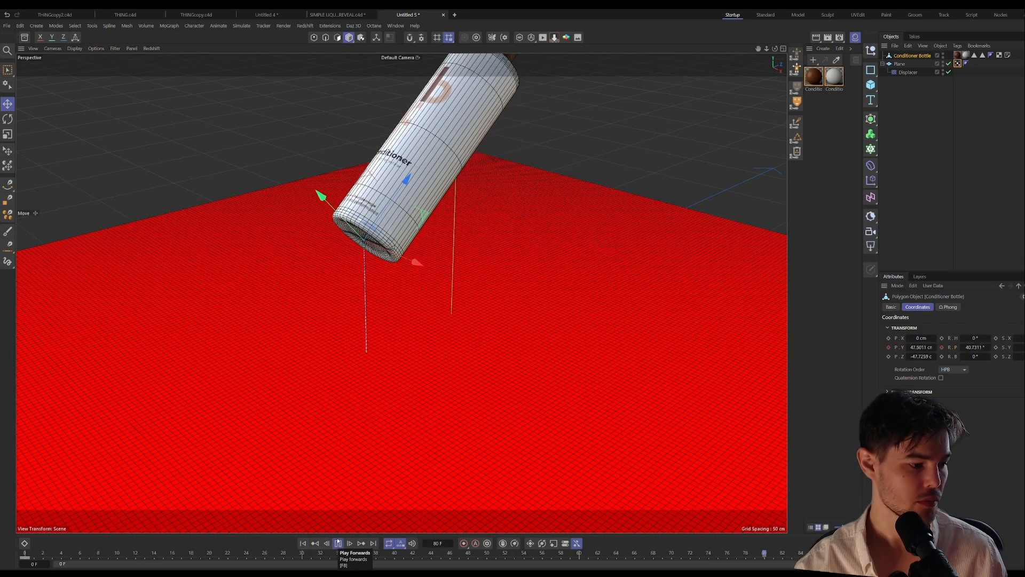
Step: Replay the bottle animation from frame 0 and examine how it deforms the plane
left_click(338, 542)
left_click(303, 543)
scroll(446, 336, "down", 5)
left_click_drag(434, 364, 471, 318, "alt")
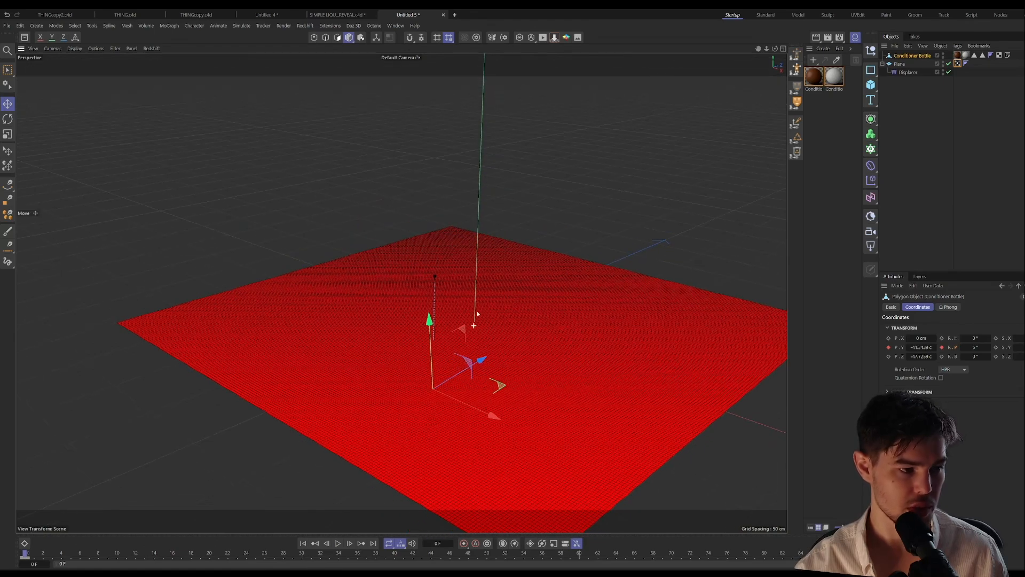
scroll(498, 282, "up", 3)
middle_click_drag(499, 281, 437, 285, "alt")
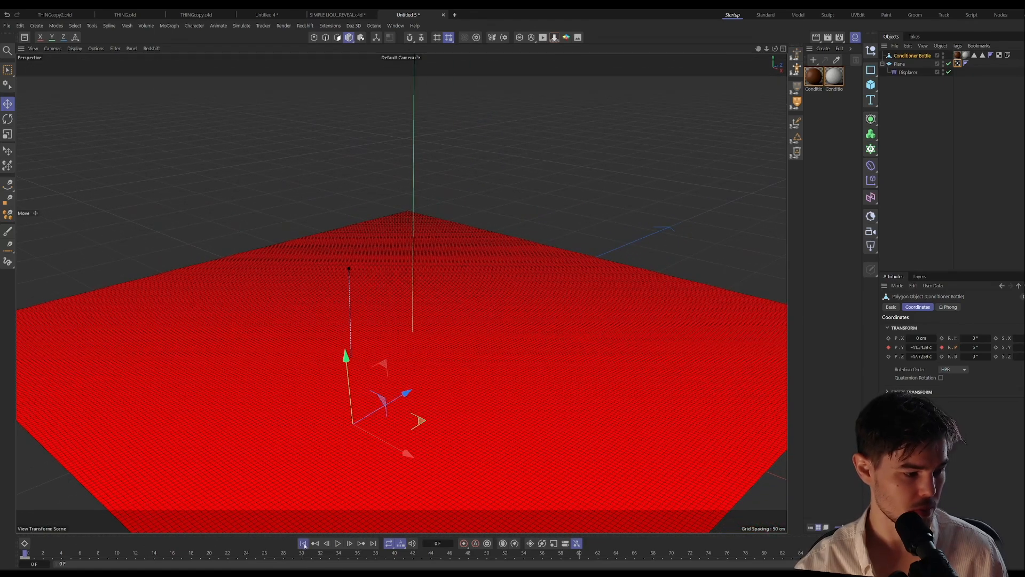
left_click(338, 543)
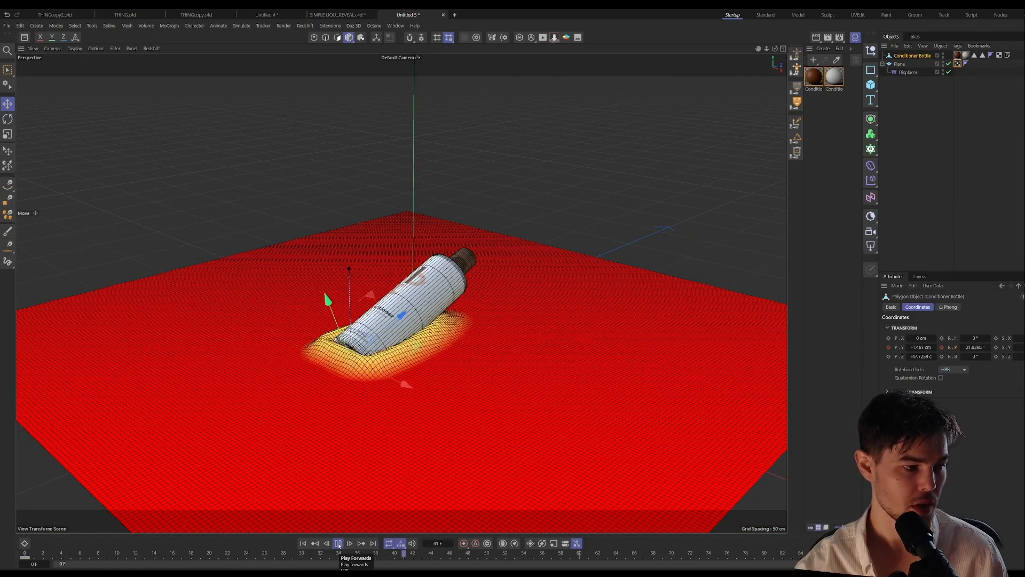
left_click(338, 543)
left_click(302, 543)
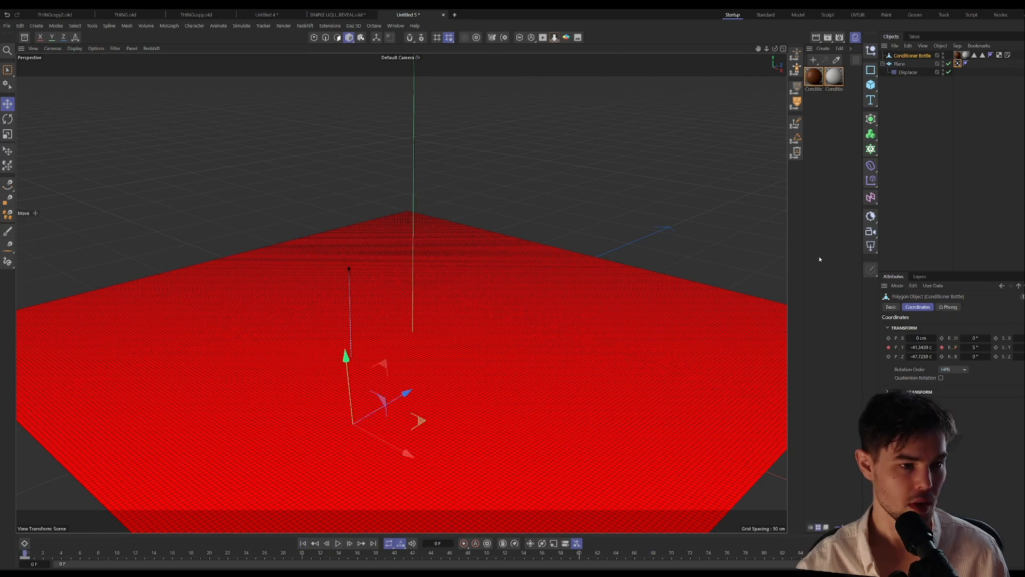
Step: Add a Decay layer above the Remap in the plane's Displace vertex map and play back the animation
left_click(958, 63)
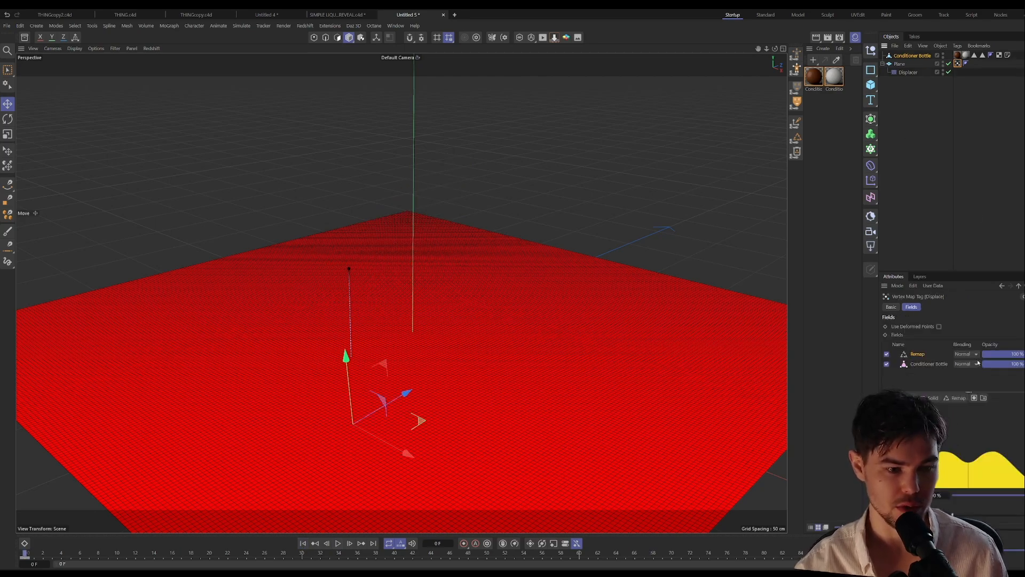
left_click(349, 16)
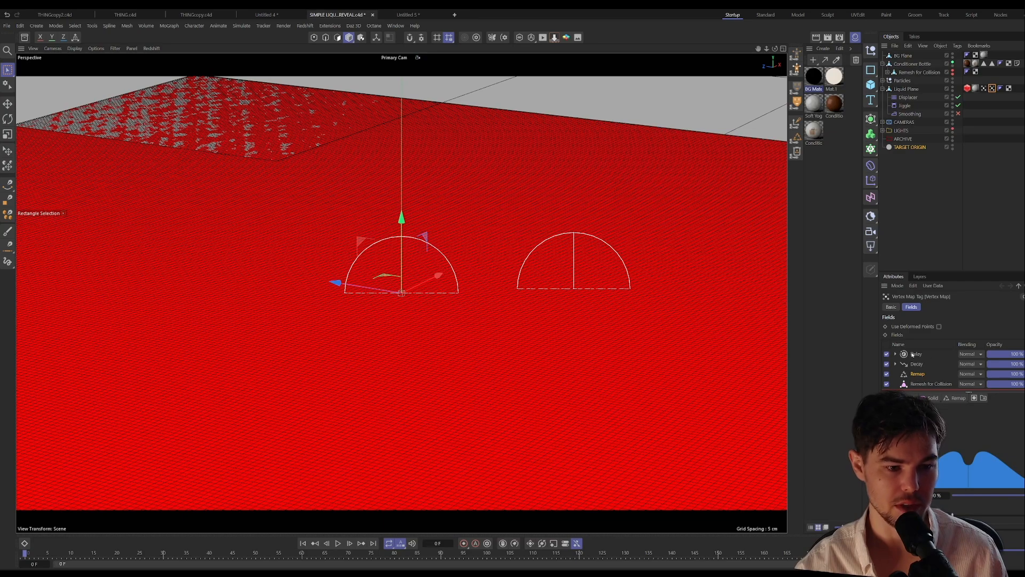
left_click(407, 15)
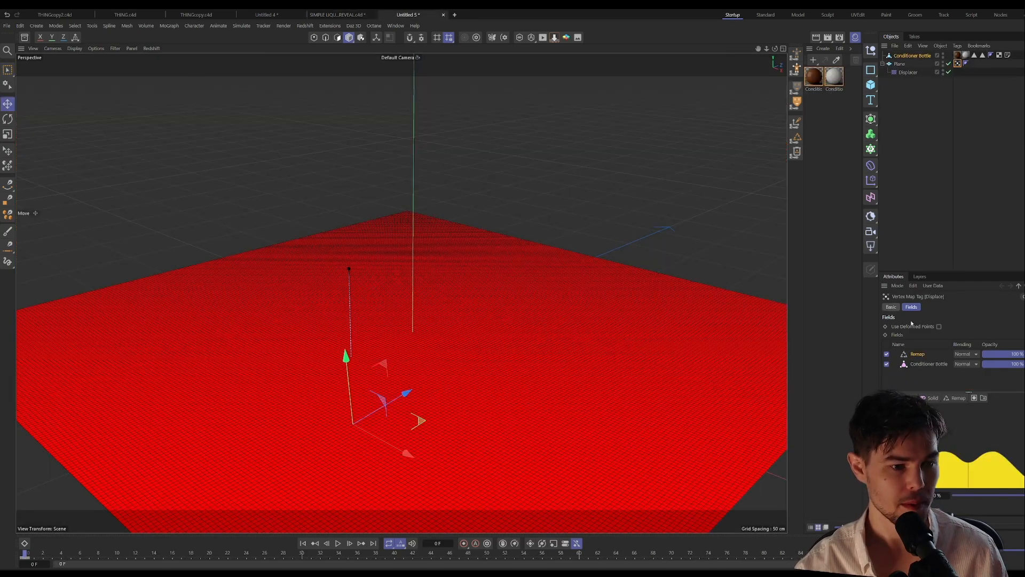
left_click(956, 401)
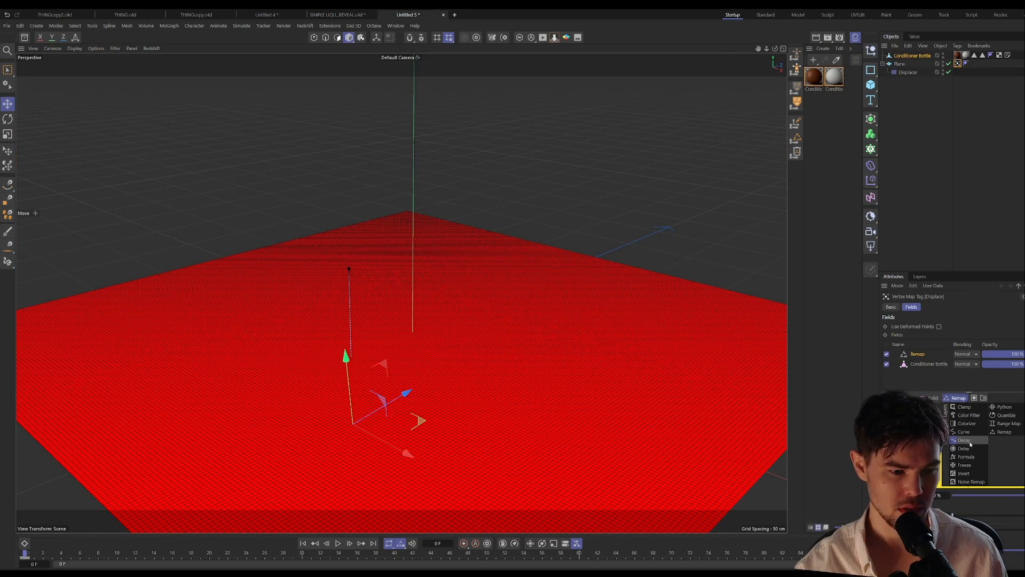
left_click(980, 443)
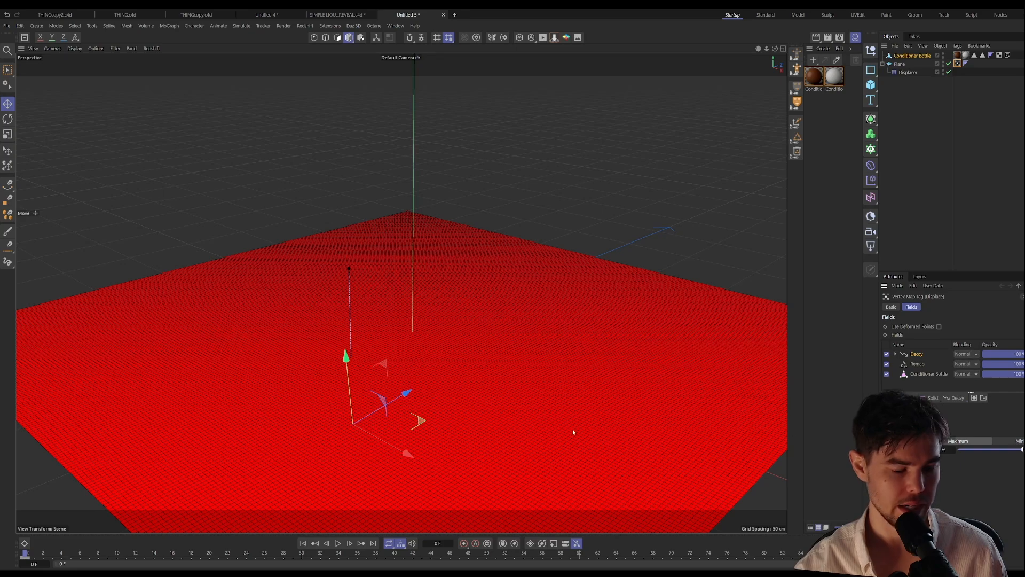
key("F8")
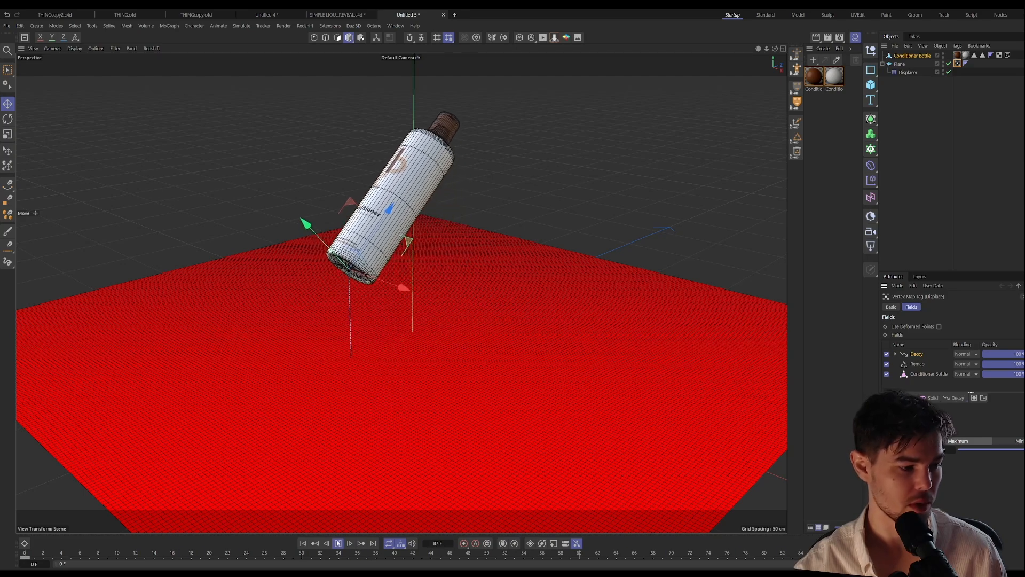
left_click(338, 543)
left_click(303, 543)
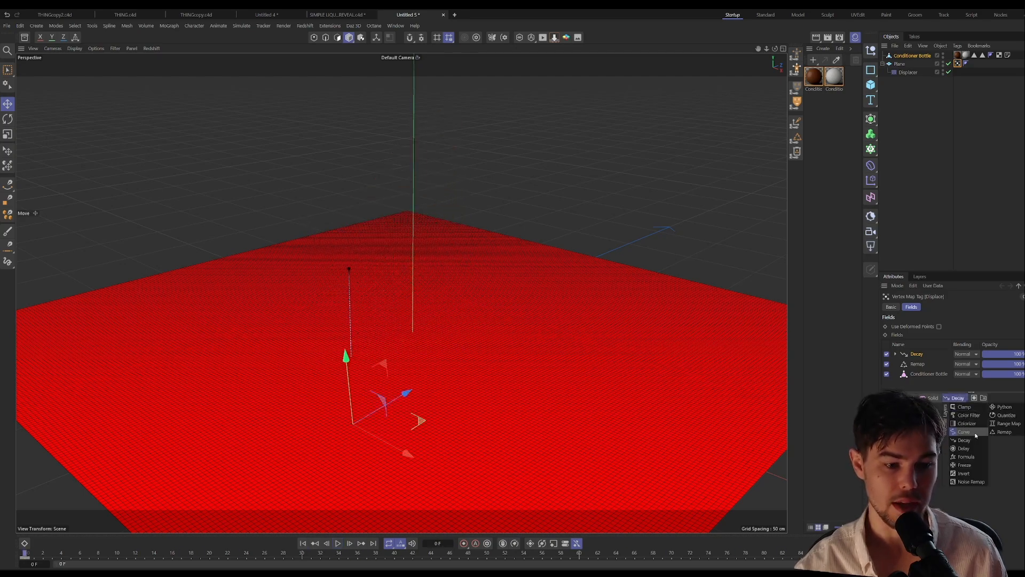
Step: Add a Delay layer above the Decay in the Displace vertex map and play back the animation
left_click(963, 448)
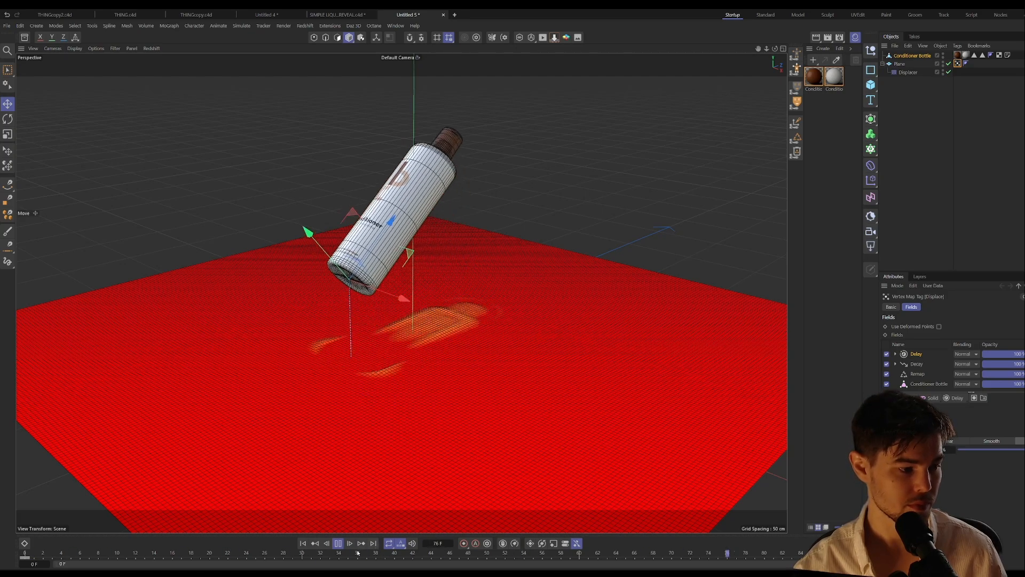
left_click(340, 544)
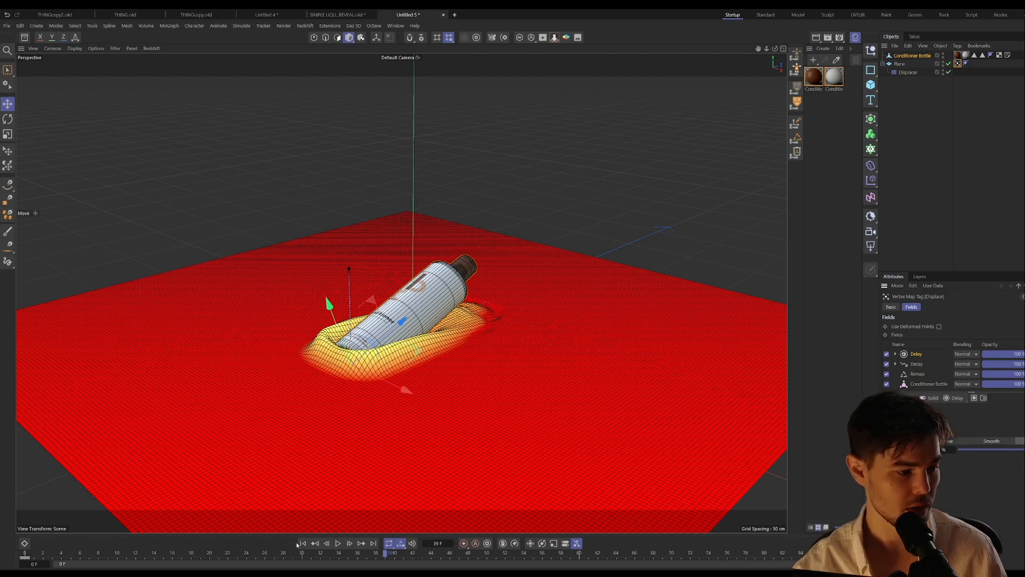
left_click(337, 543)
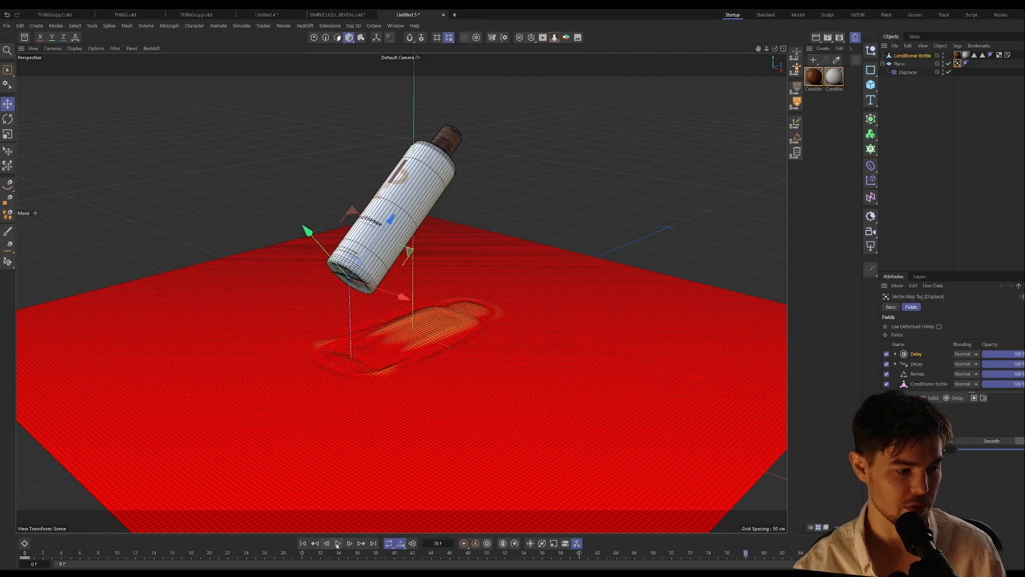
left_click(338, 544)
left_click(304, 543)
Step: Add a Jiggle deformer to the Plane and place it below the Displacer
left_click(901, 65)
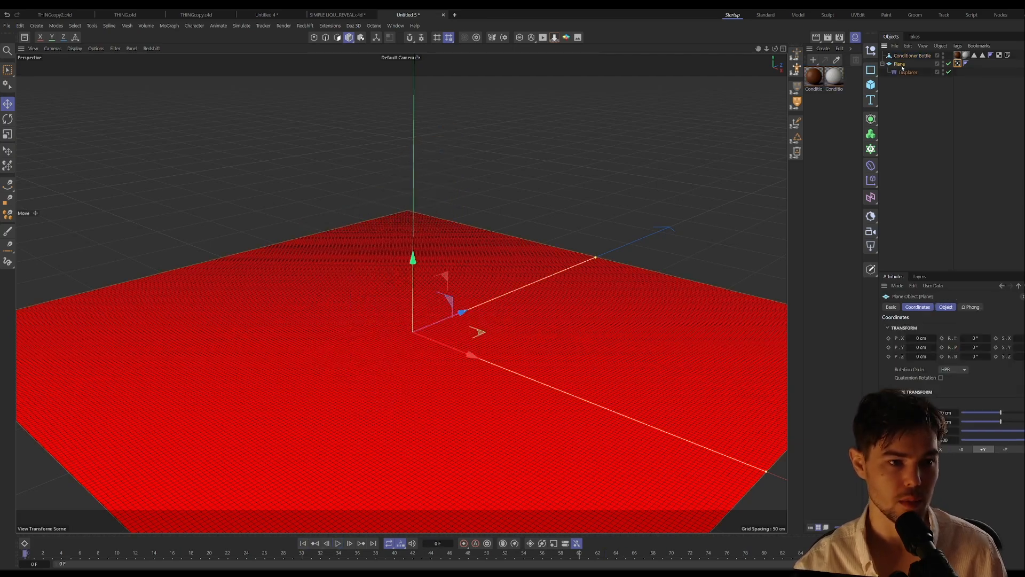
left_click(870, 166)
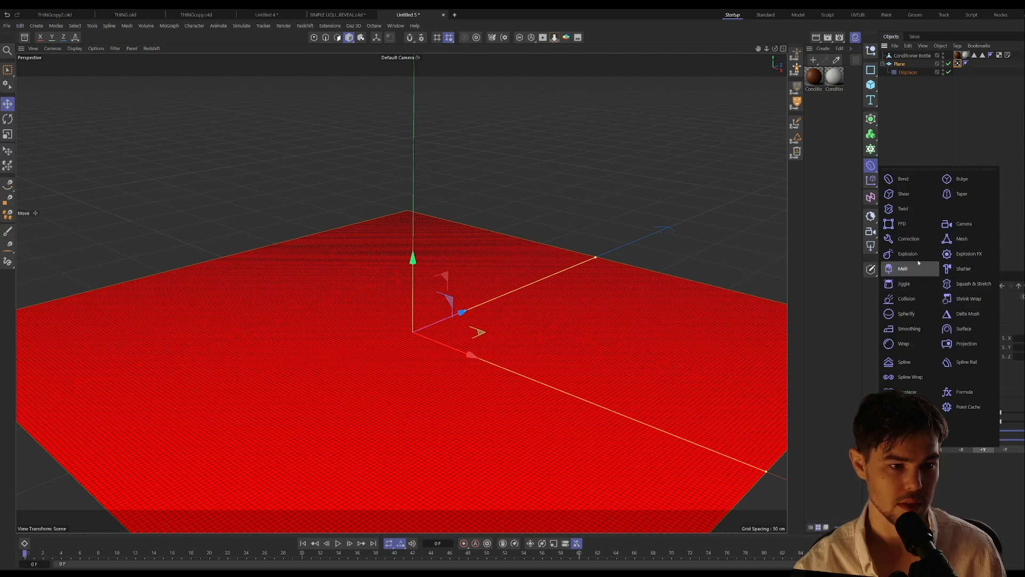
left_click(910, 283)
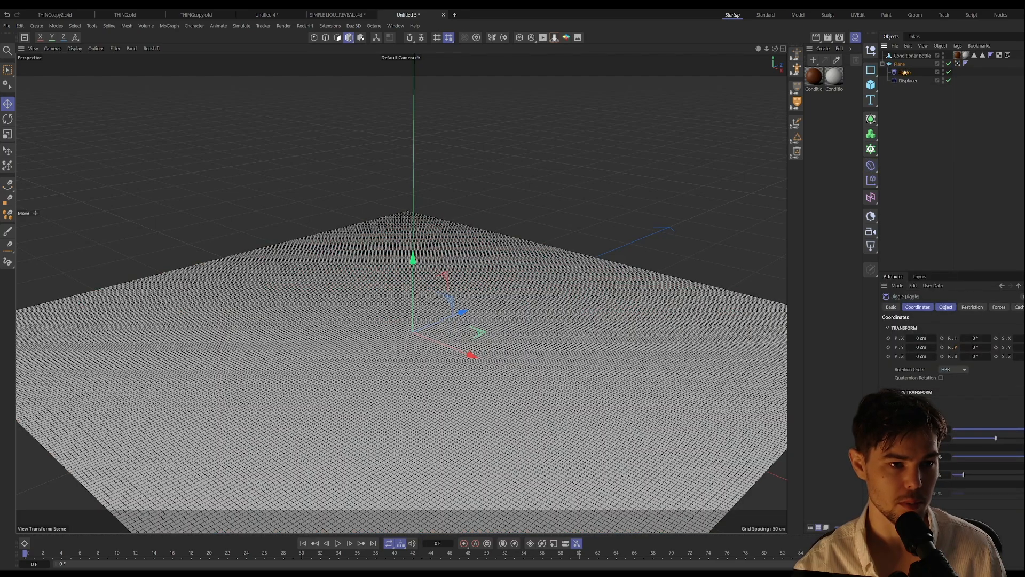
left_click_drag(905, 72, 908, 81)
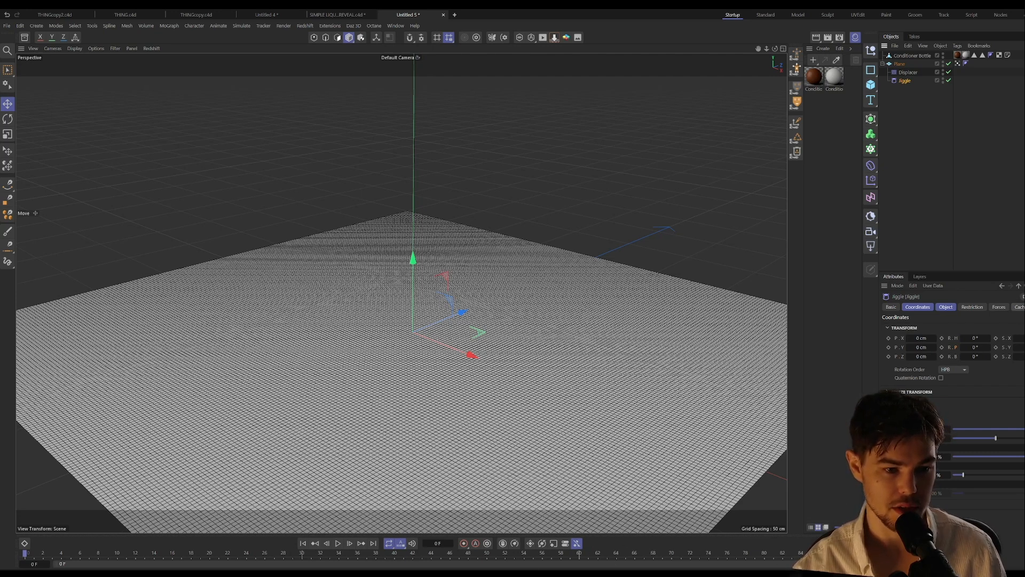
Step: Set the Jiggle's stiffness to 47% and strength to 150%, playing back the animation to compare the effect
left_click(1019, 307)
left_click(946, 307)
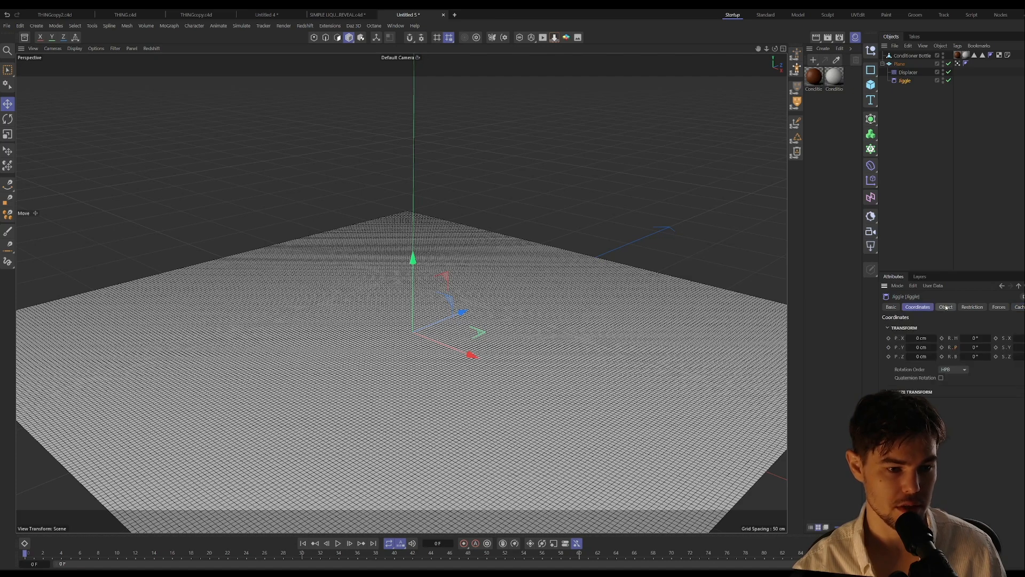
left_click(339, 543)
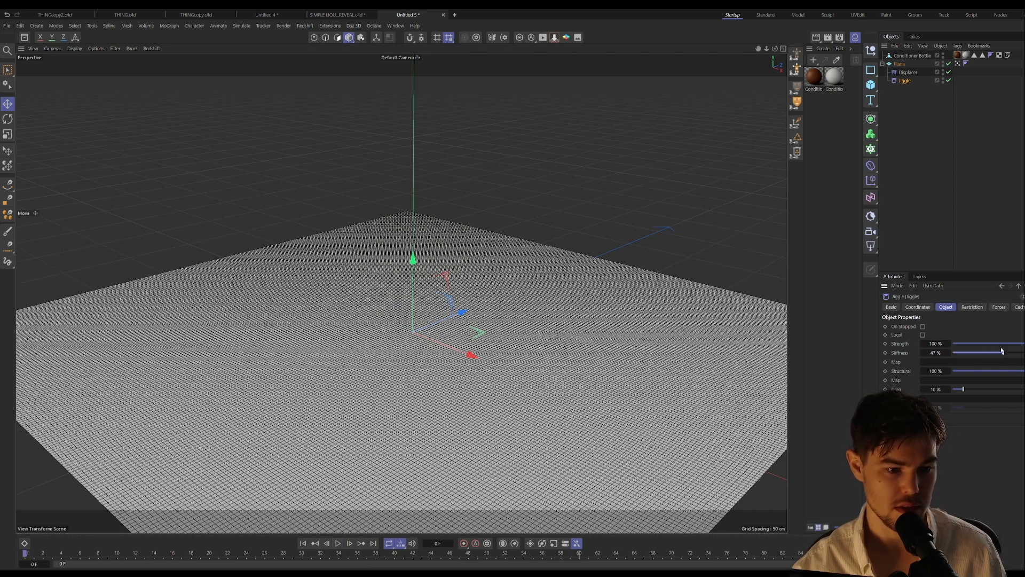
left_click(940, 344)
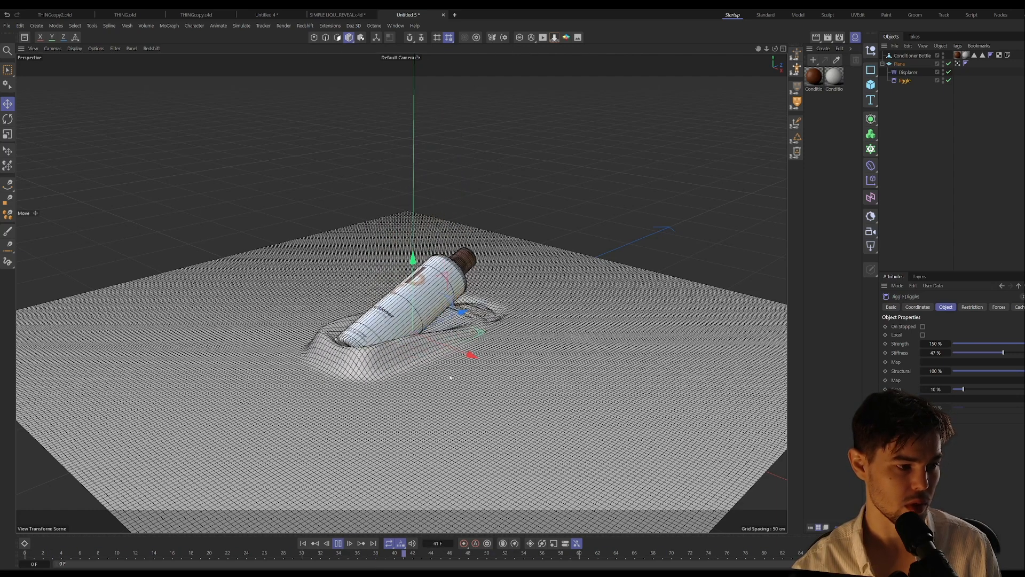
left_click(338, 543)
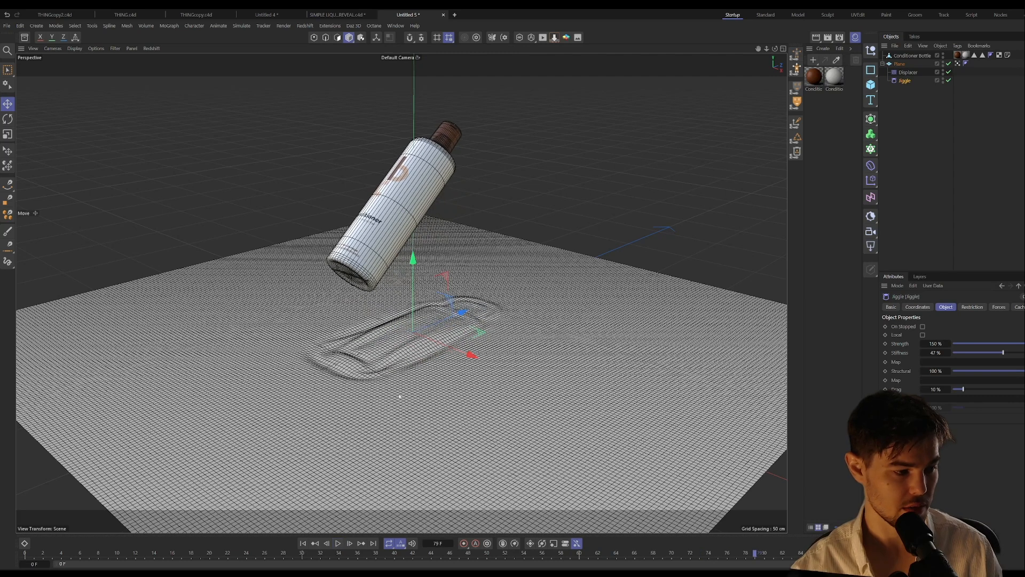
Step: Switch the viewport display to Gouraud shading without wireframe lines
key("n")
key("b")
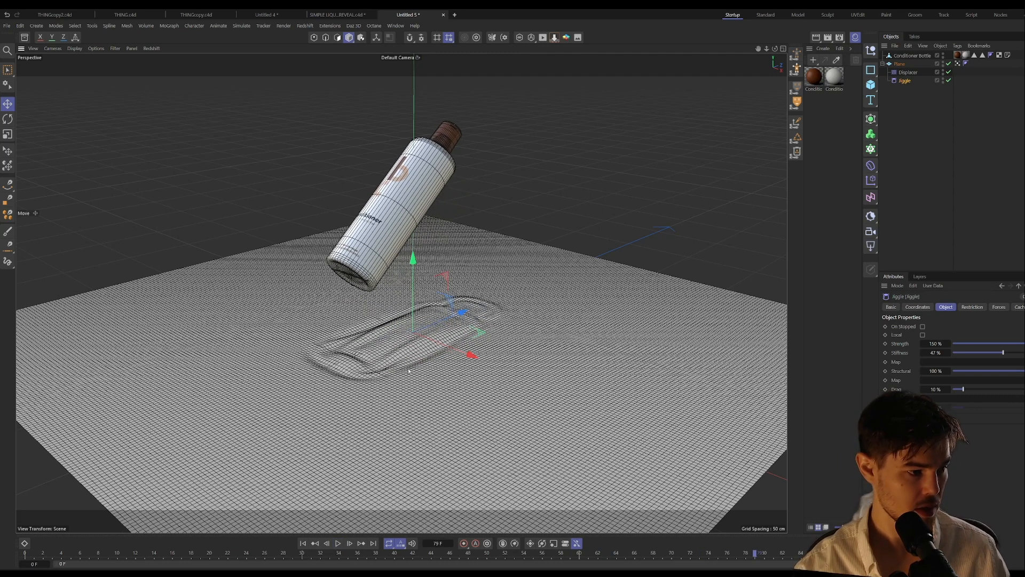
key("n")
key("a")
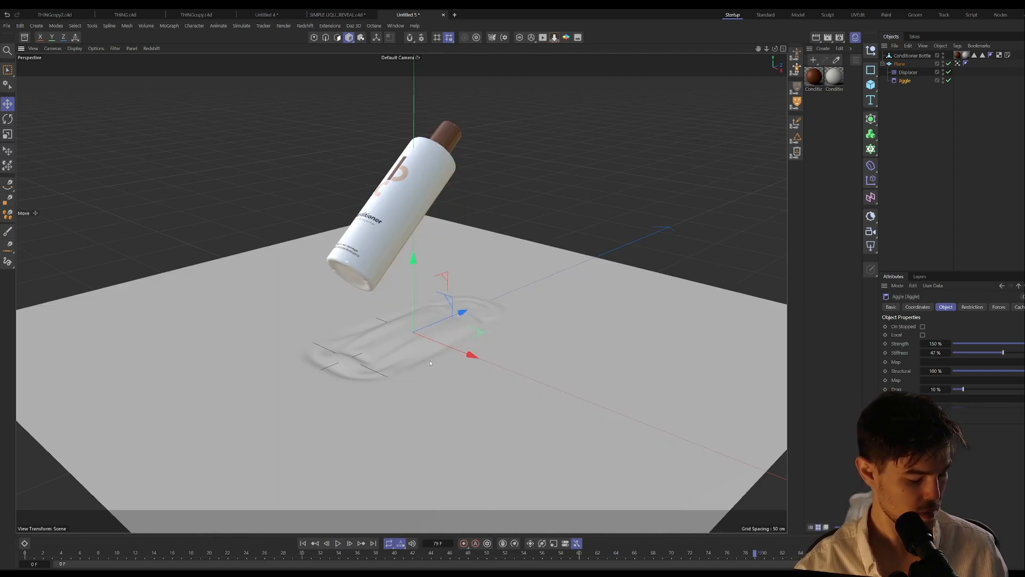
Step: Set the viewport's safe frame opacity to 100% and hide the grid
key("shift+v")
left_click_drag(993, 389, 1024, 390)
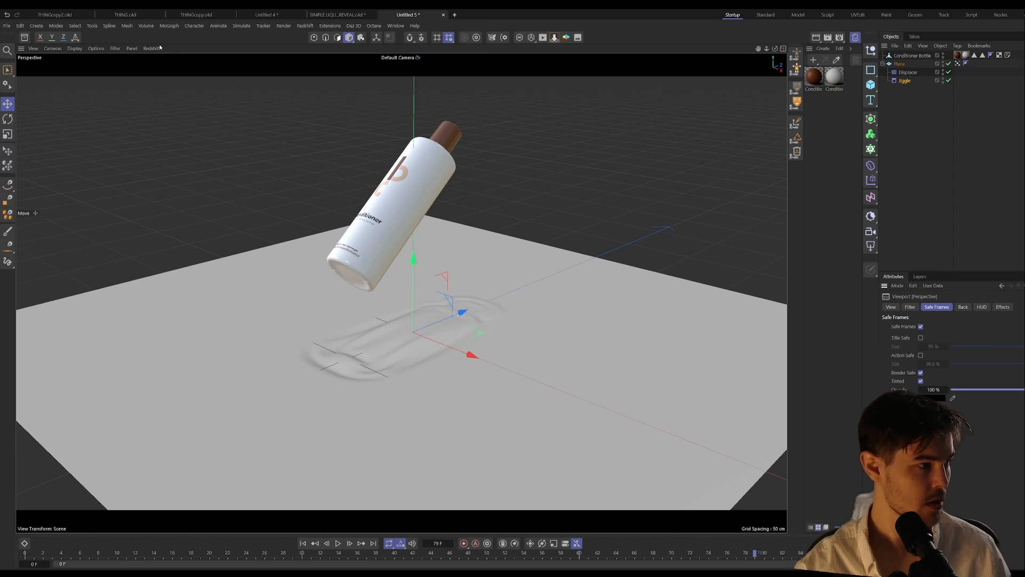
left_click(114, 48)
left_click(150, 107)
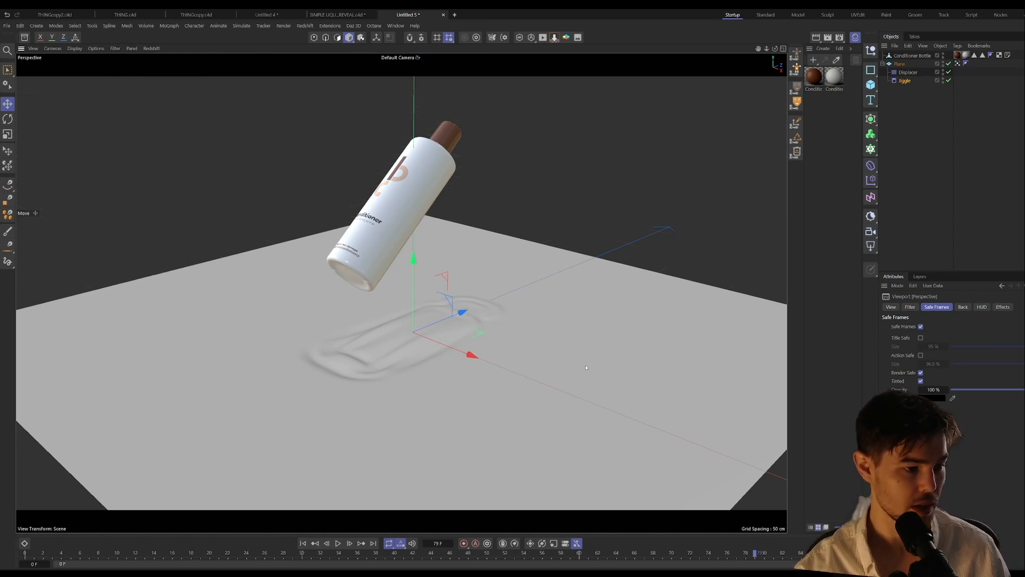
Step: Play back the shaded animation from frame 0 and examine the ripples left by the bottle
left_click(302, 543)
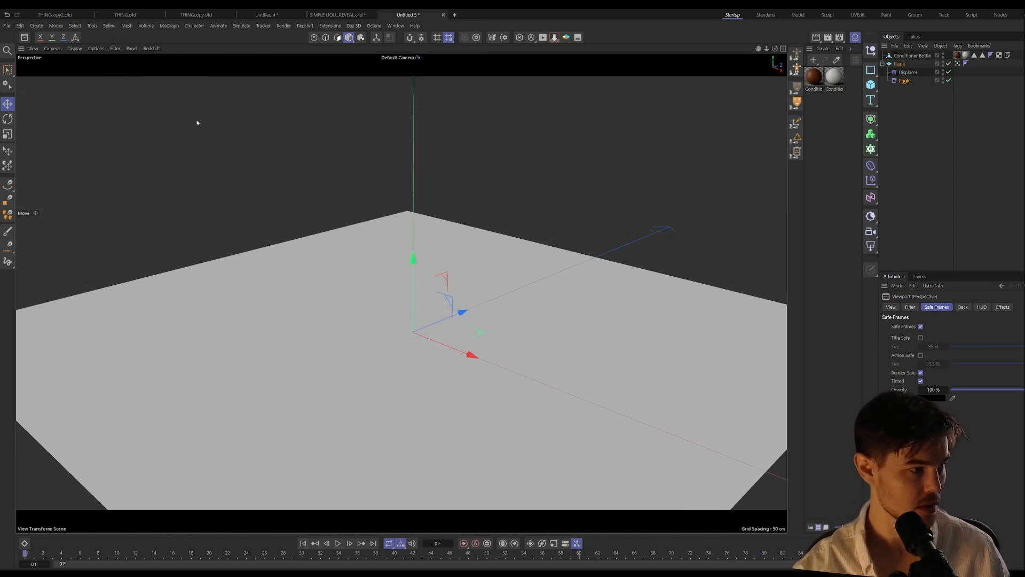
left_click(131, 48)
left_click(140, 92)
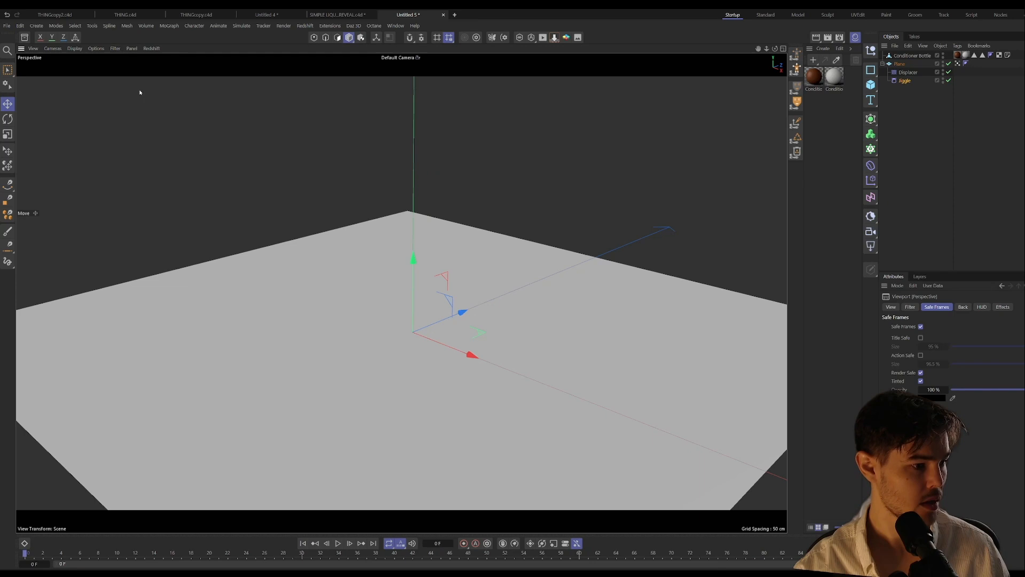
left_click(339, 543)
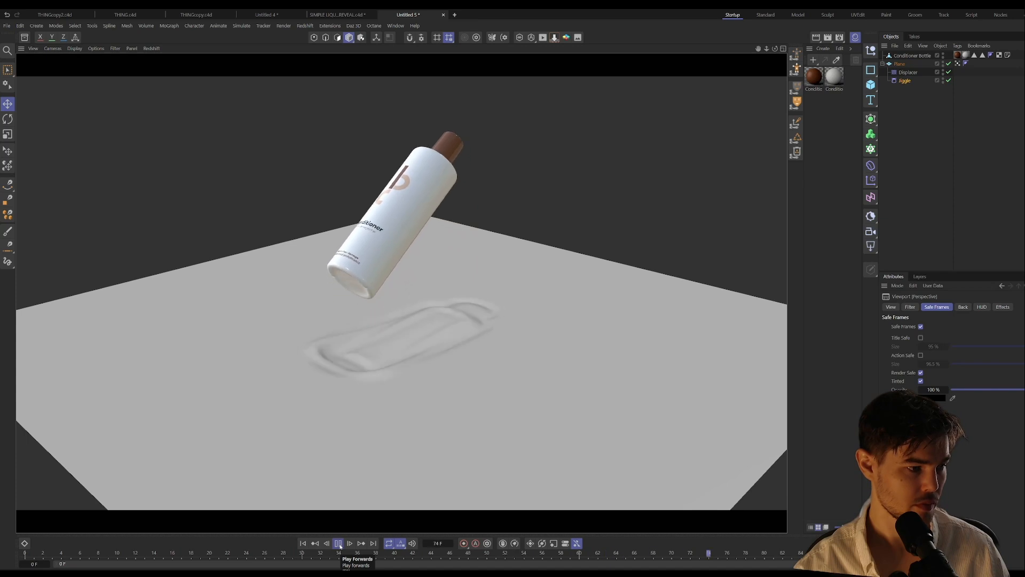
left_click(339, 543)
left_click(303, 543)
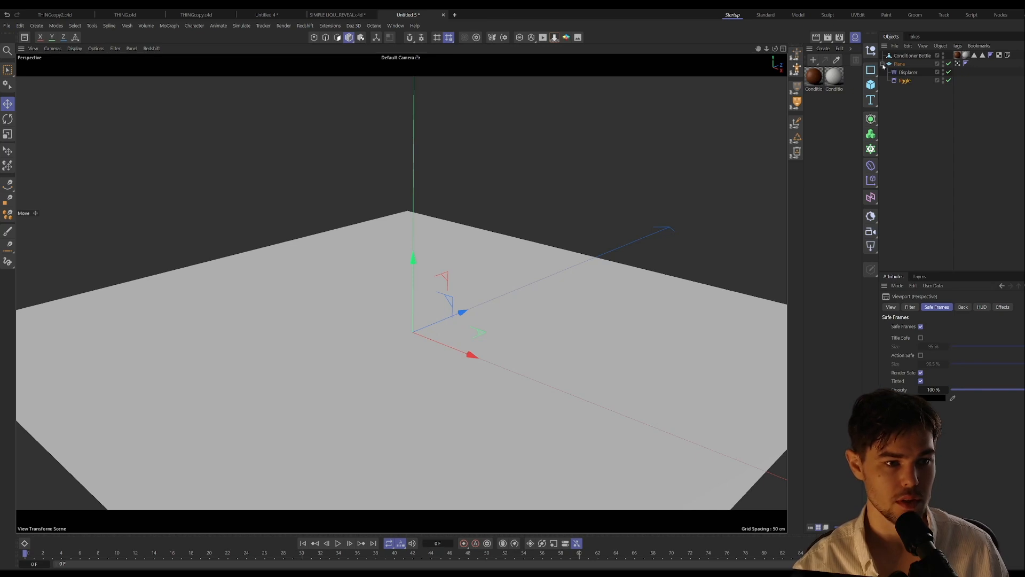
Step: Add a second vertex map tag to the Plane and use the Displace vertex map as its field
left_click(901, 56)
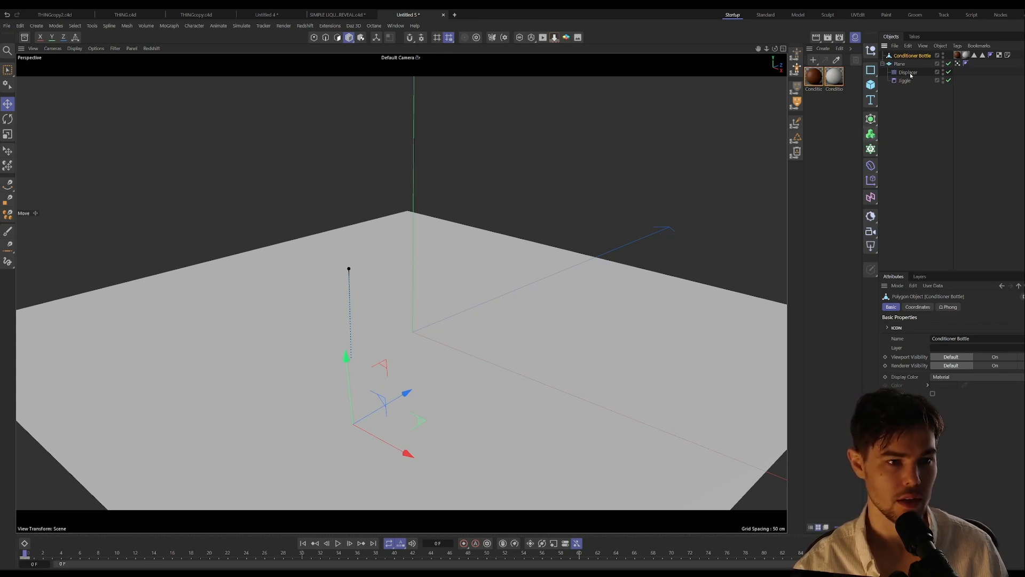
left_click(958, 64)
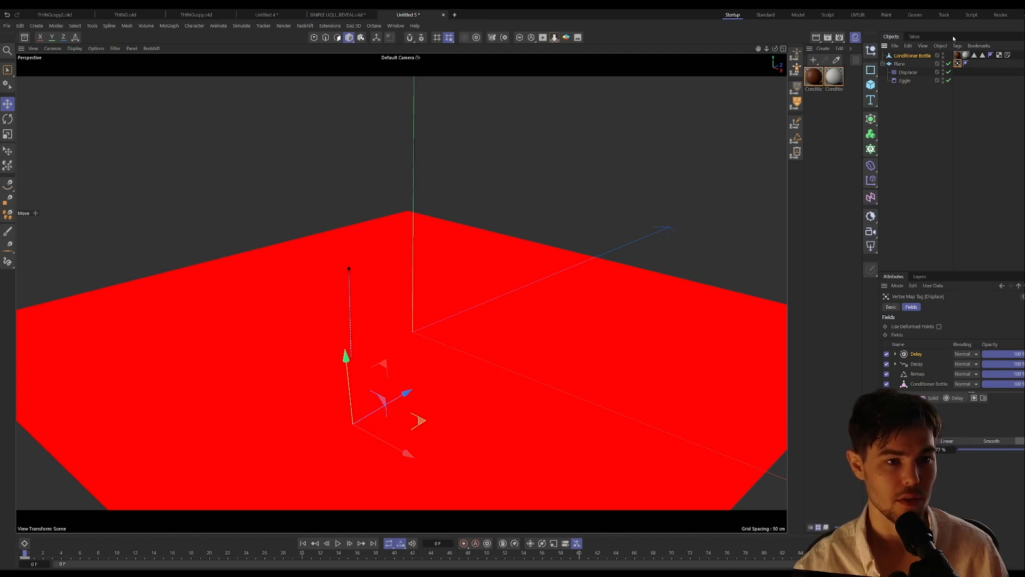
right_click(897, 65)
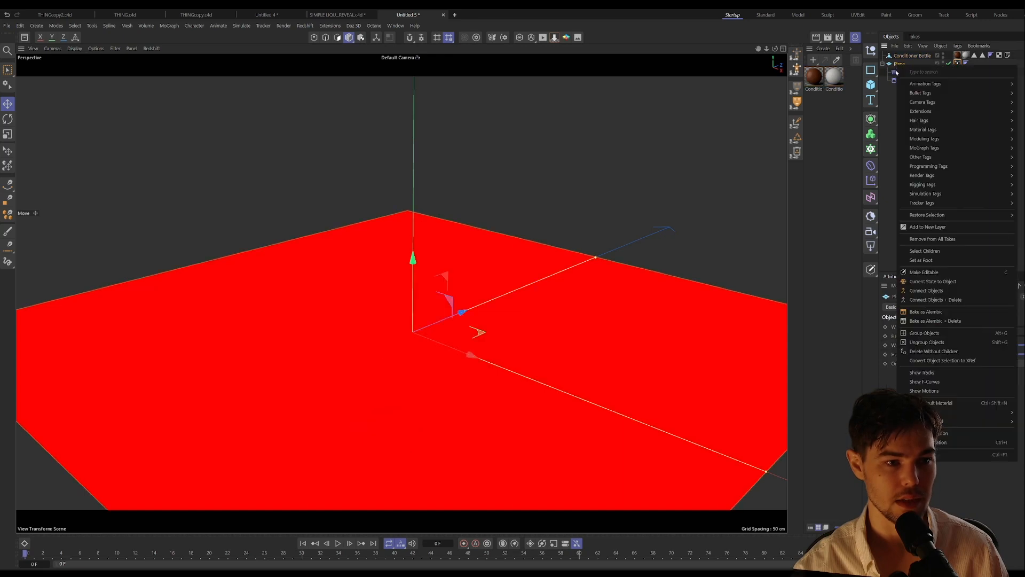
mouse_move(929, 157)
left_click(849, 244)
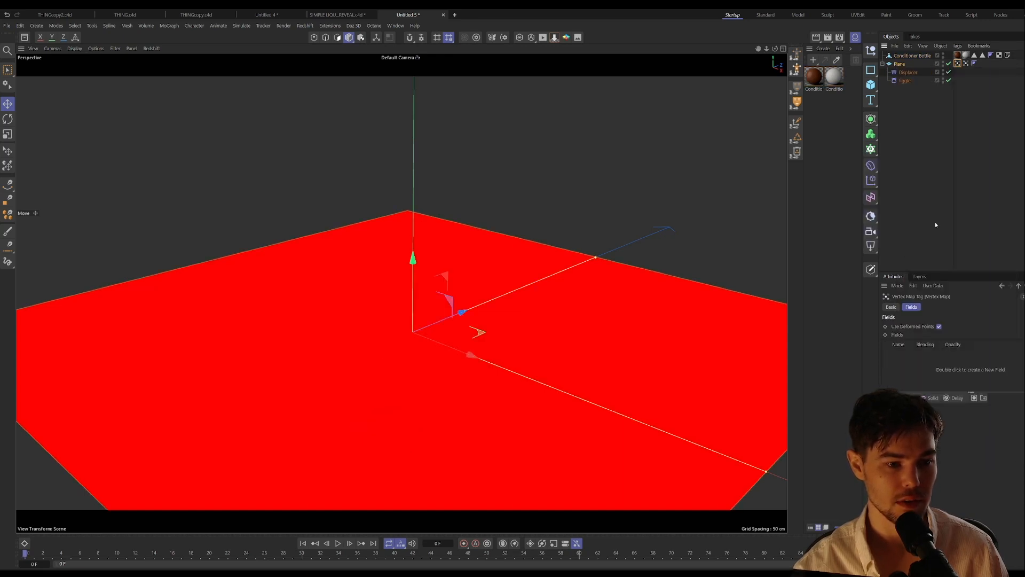
left_click_drag(966, 64, 921, 356)
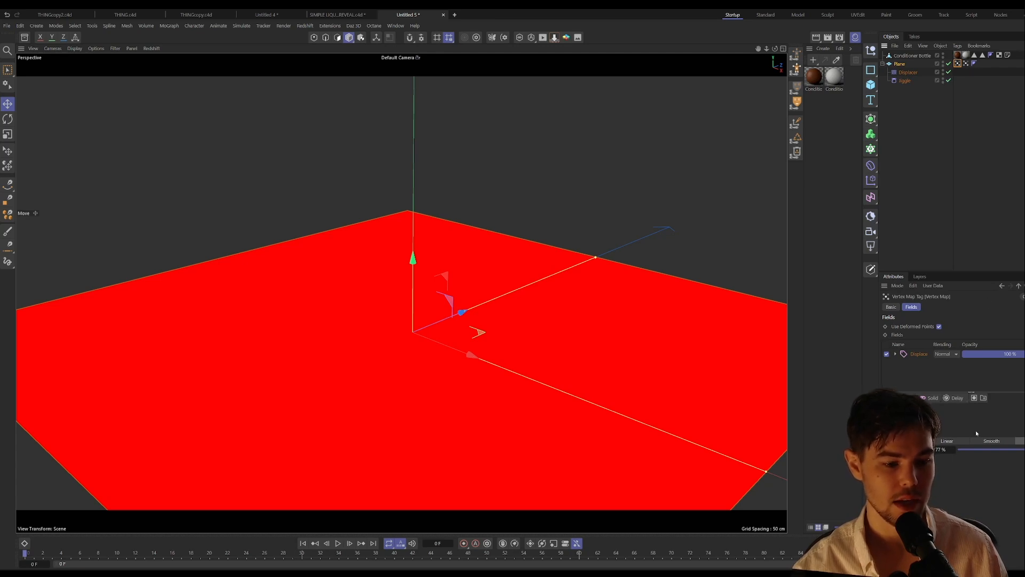
Step: Set the Displace field layer's sampling to Average with a 6 cm distance, and play the animation up to frame 33
left_click(917, 355)
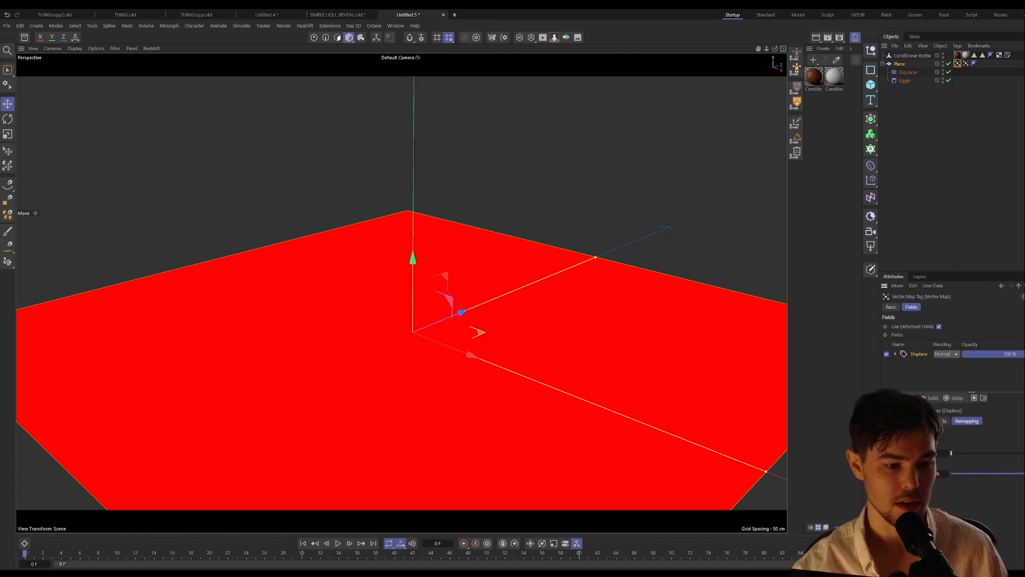
left_click(893, 420)
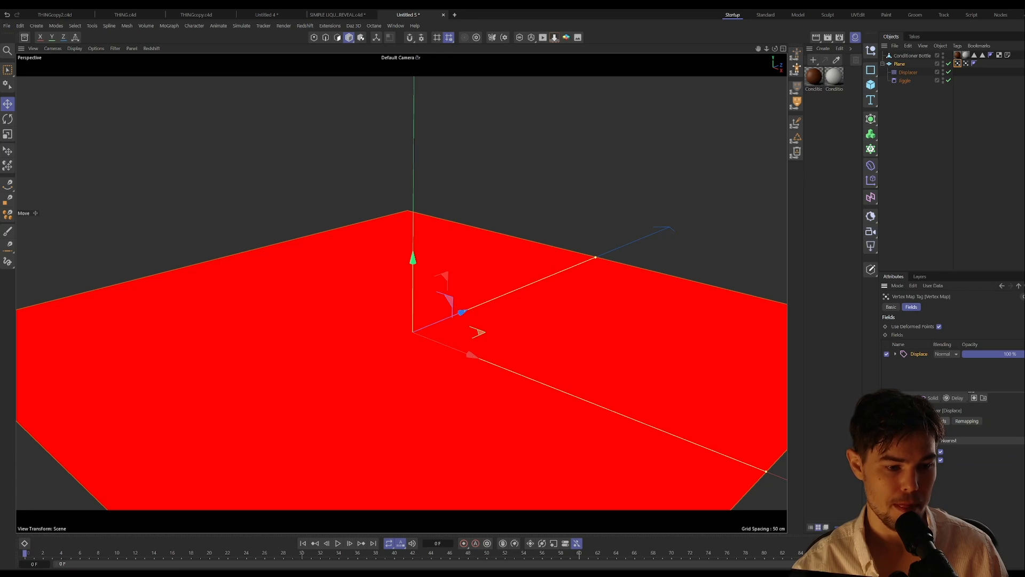
left_click(958, 442)
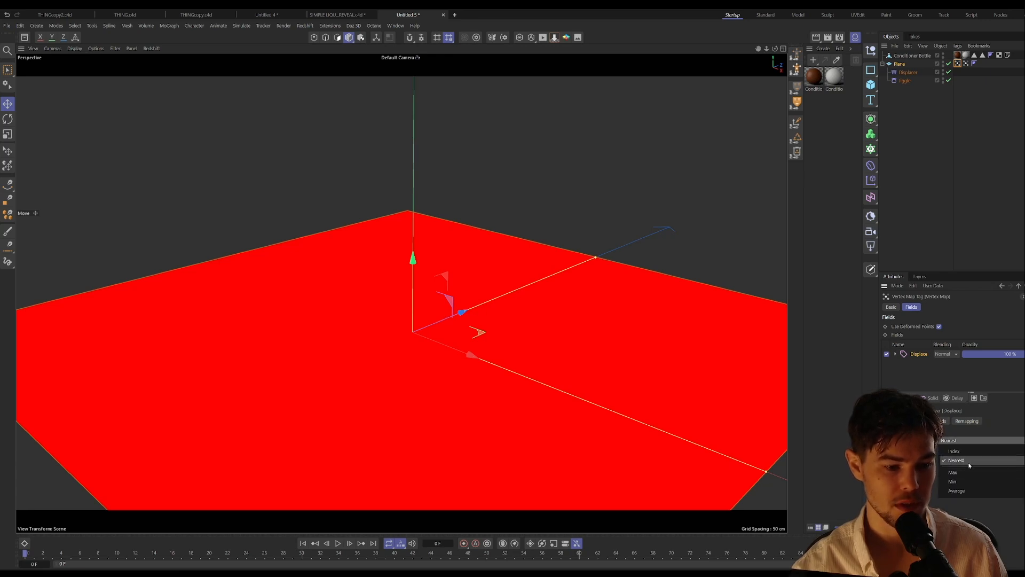
left_click(956, 491)
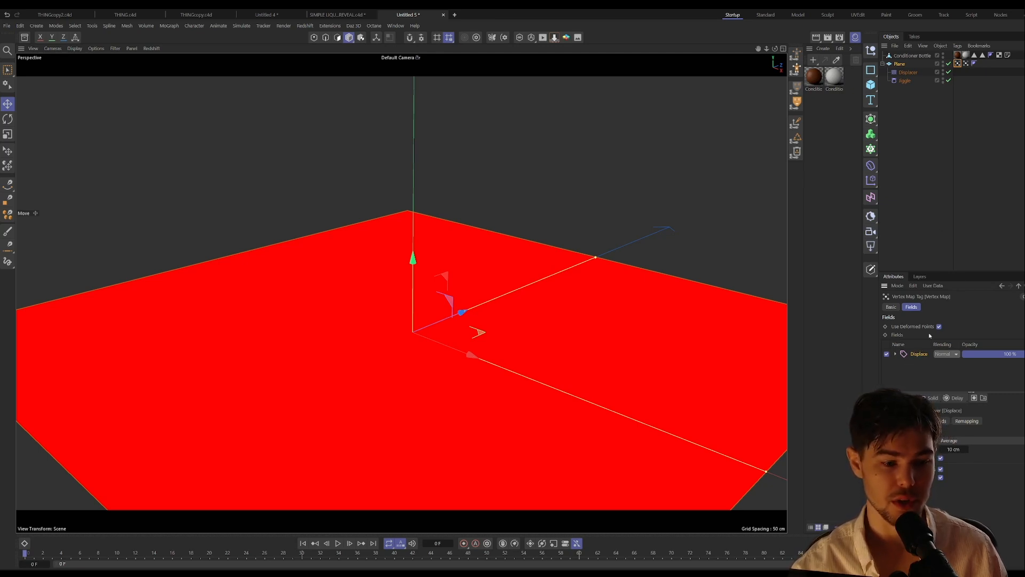
left_click(961, 441)
left_click(960, 440)
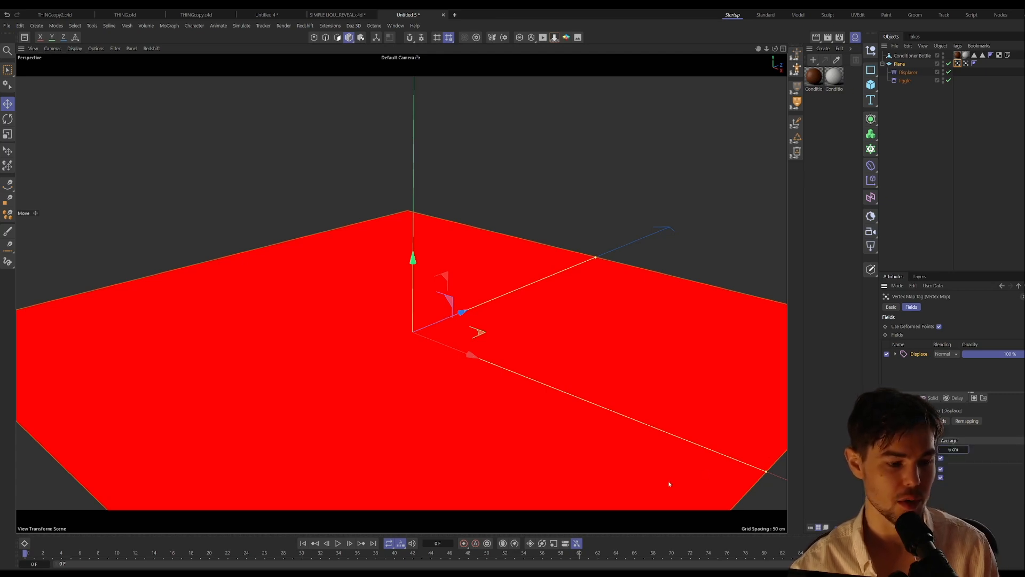
left_click(339, 543)
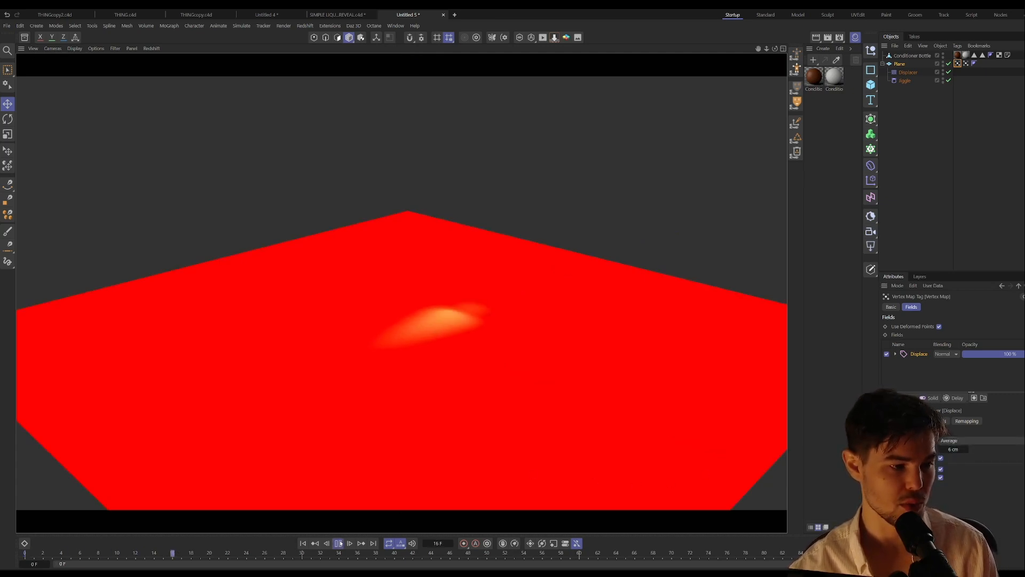
left_click(339, 543)
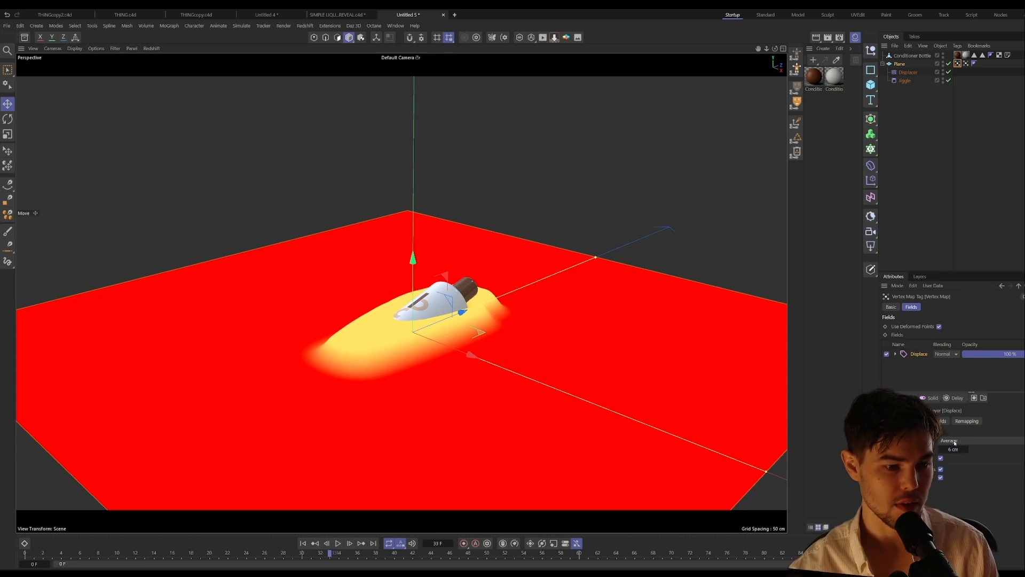
Step: Raise the averaging distance of the Displace field layer to 12 cm, keeping Use Deformed Fields enabled
left_click_drag(953, 449, 953, 449)
left_click(940, 326)
left_click(940, 327)
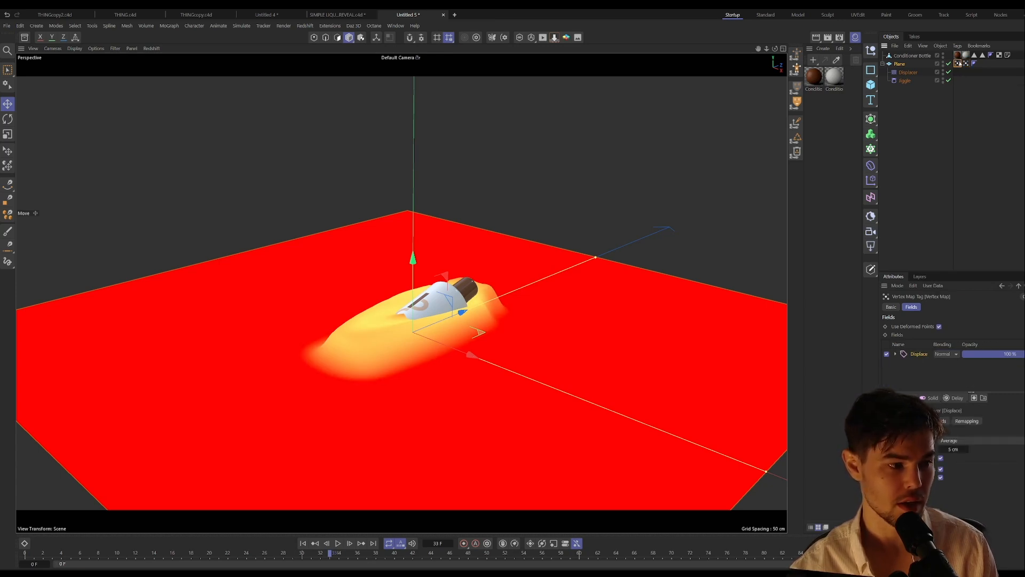
left_click_drag(957, 449, 962, 449)
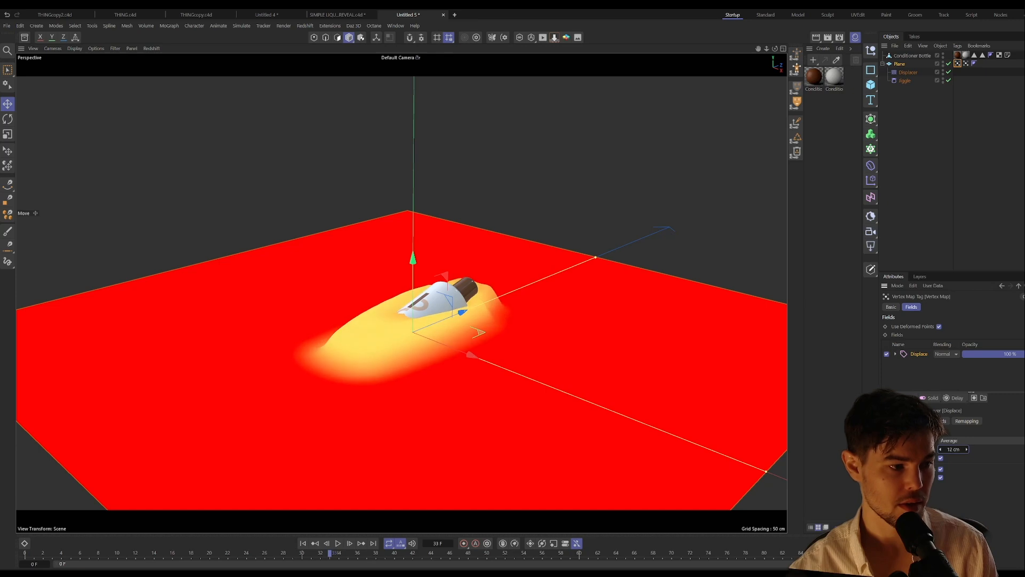
Step: Play back the animation with each of the Plane's two vertex maps displayed to compare them, and return to frame 0
left_click(967, 65)
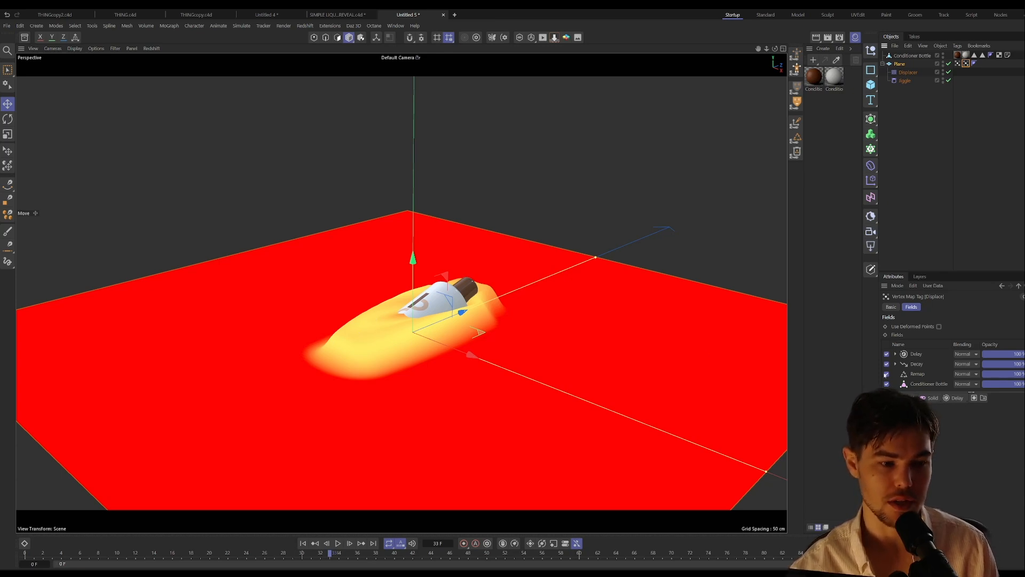
left_click(958, 63)
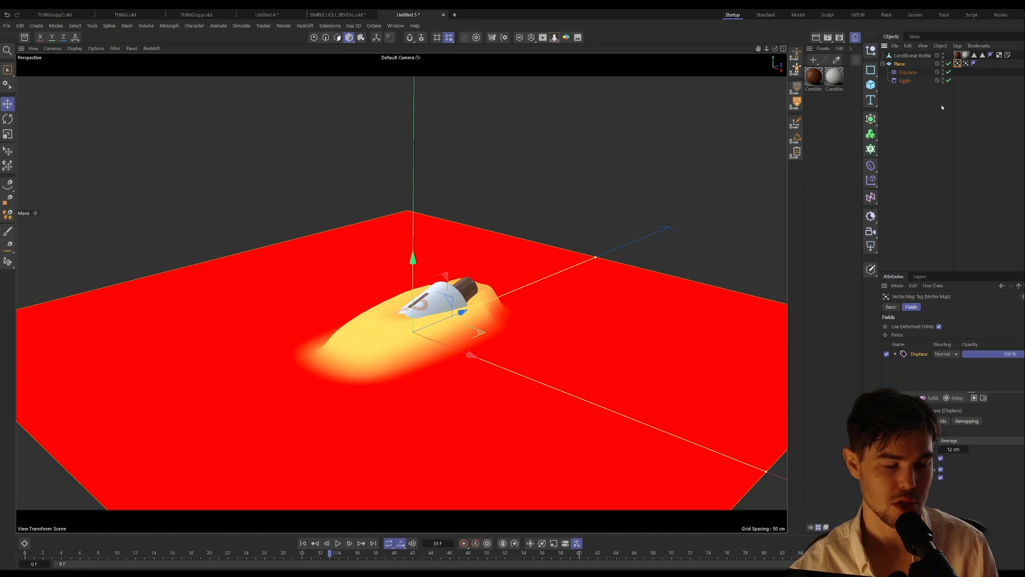
left_click(341, 543)
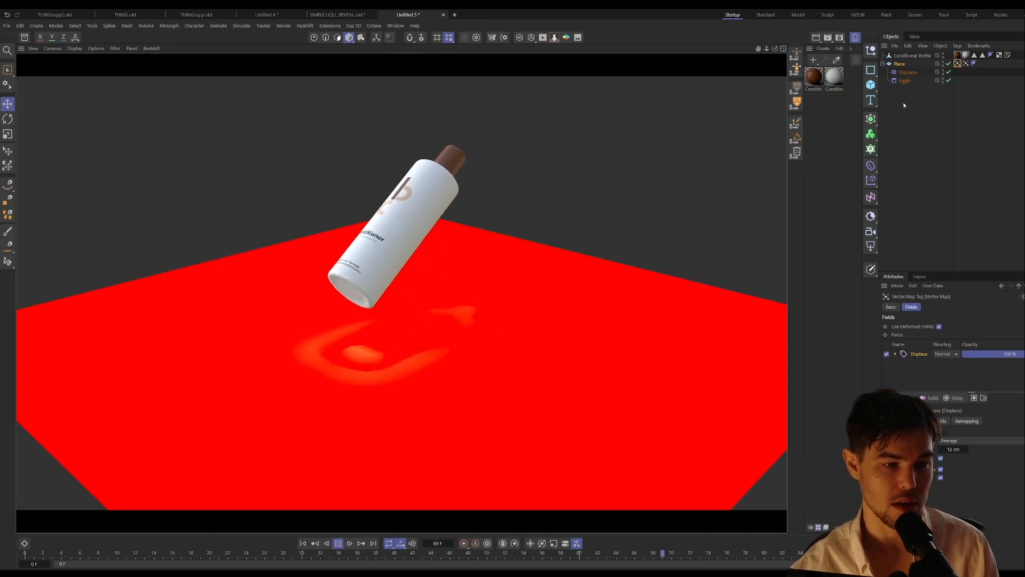
left_click(341, 544)
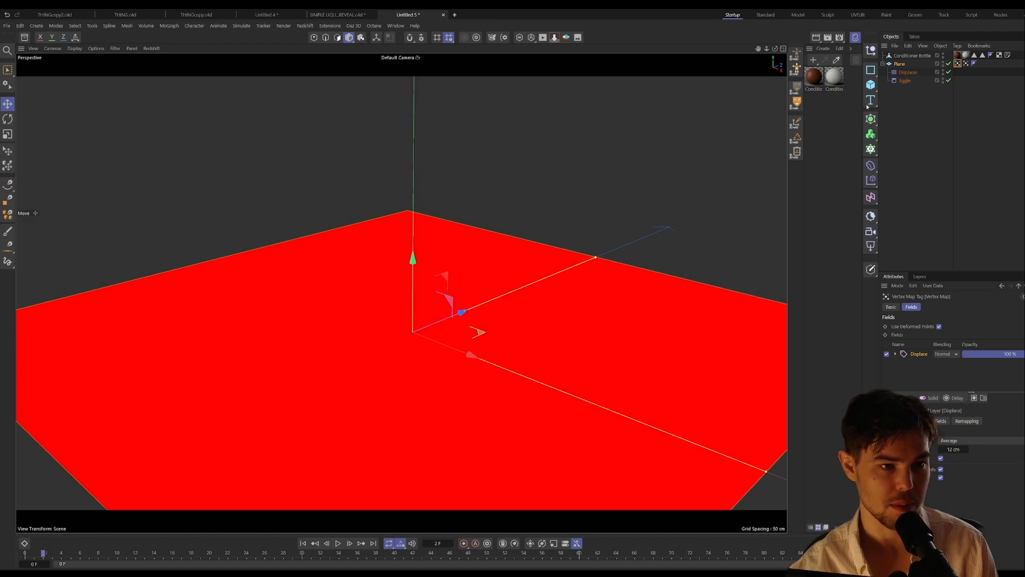
left_click(965, 63)
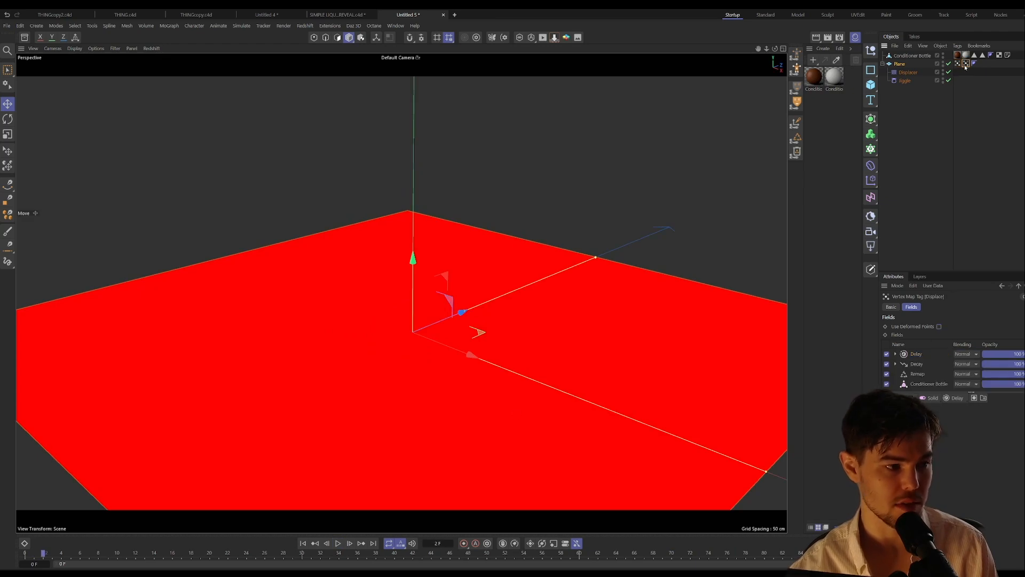
left_click(337, 543)
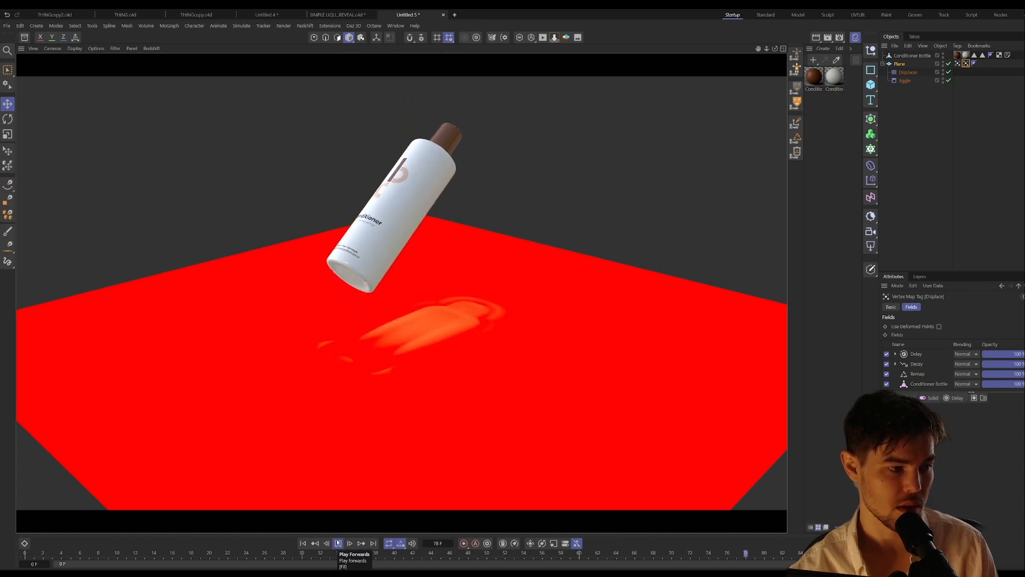
left_click(337, 543)
left_click(304, 543)
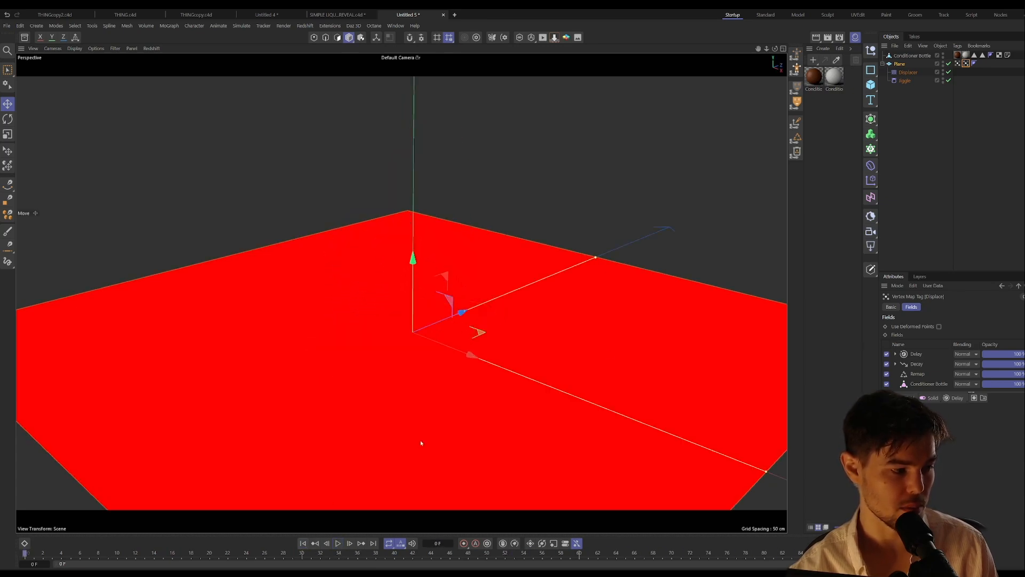
Step: Deselect everything and play the shaded animation up to frame 39 to examine the ripples around the bottle
left_click(913, 118)
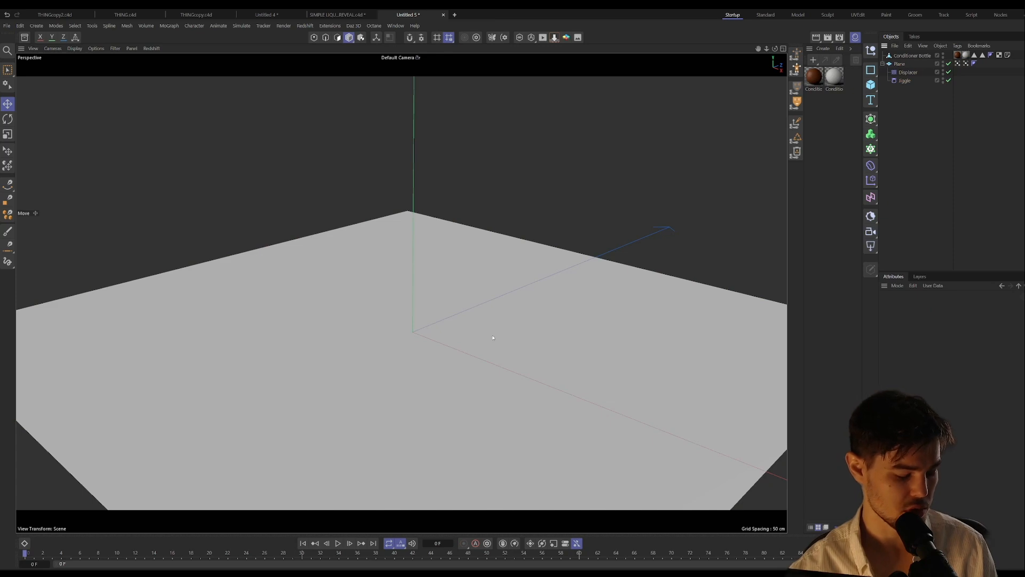
left_click(339, 543)
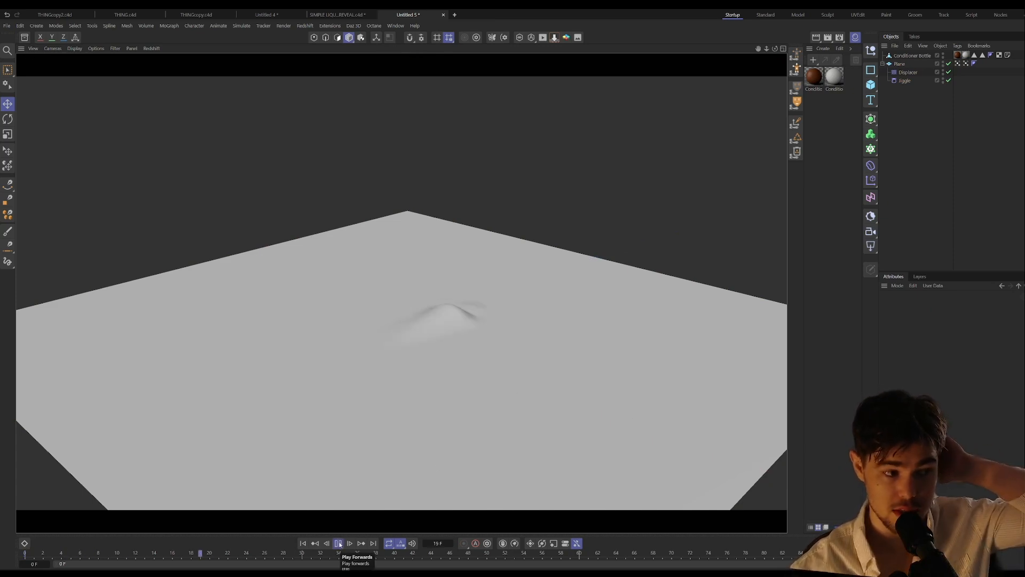
left_click(338, 543)
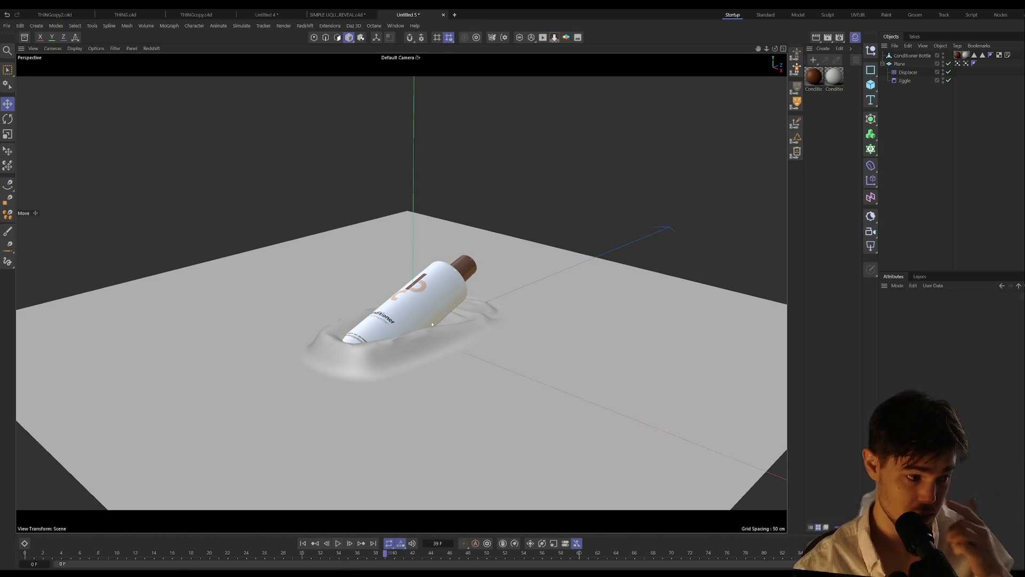
Step: Try smoothing the Plane by nesting it under a Subdivision Surface generator, and undo the attempt
left_click(900, 64)
left_click(871, 149, "alt")
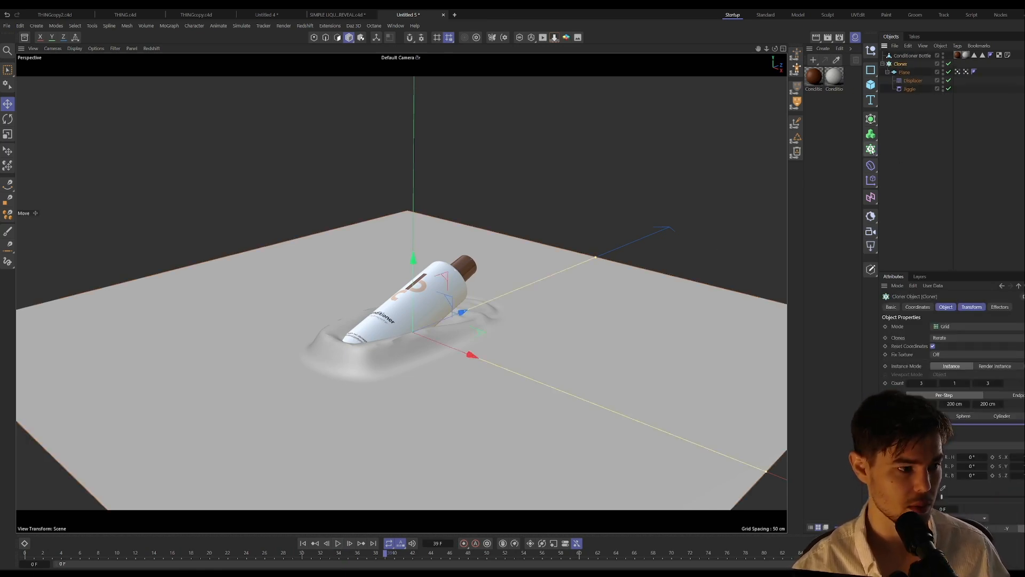
key("ctrl+z")
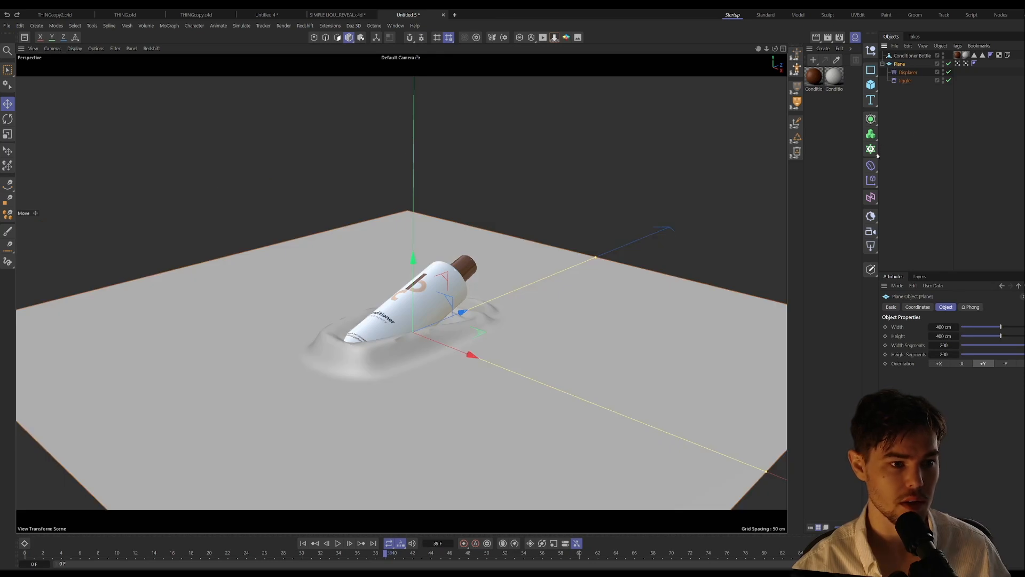
left_click(871, 119, "alt")
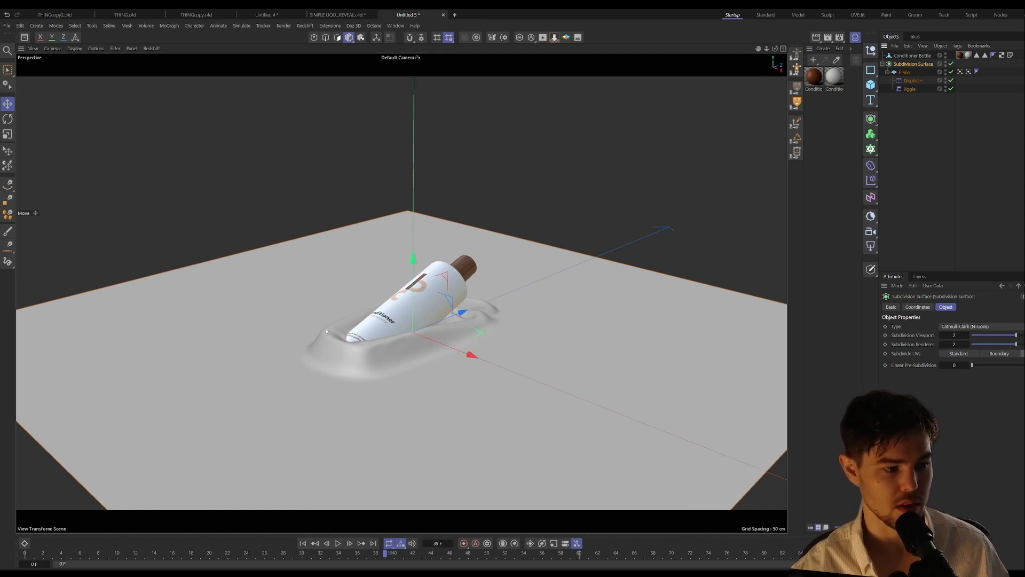
key("ctrl+z")
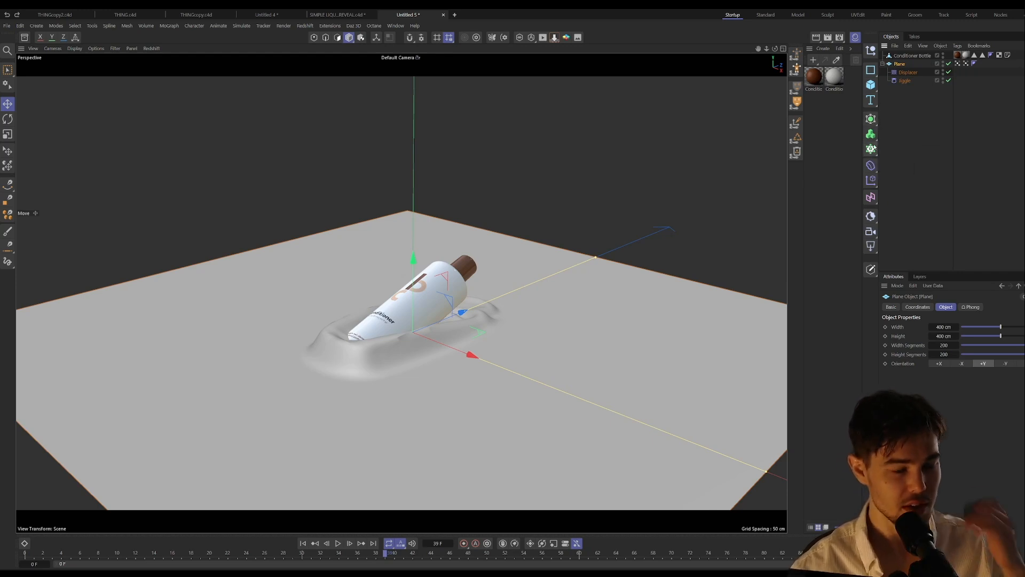
Step: Add a Redshift Object tag to the Plane and enable its geometry override with tessellation
right_click(899, 64)
left_click(875, 205)
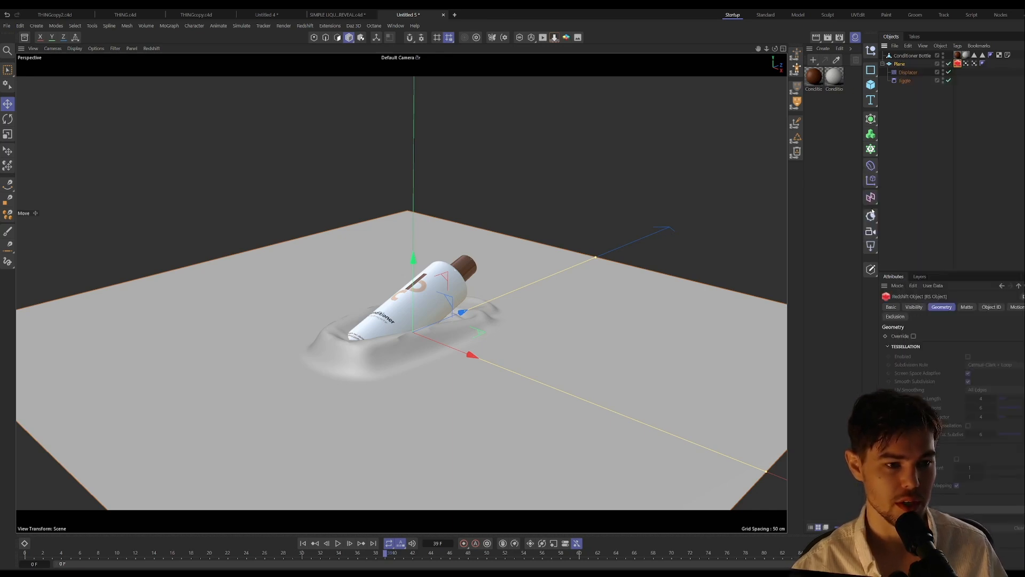
left_click(913, 336)
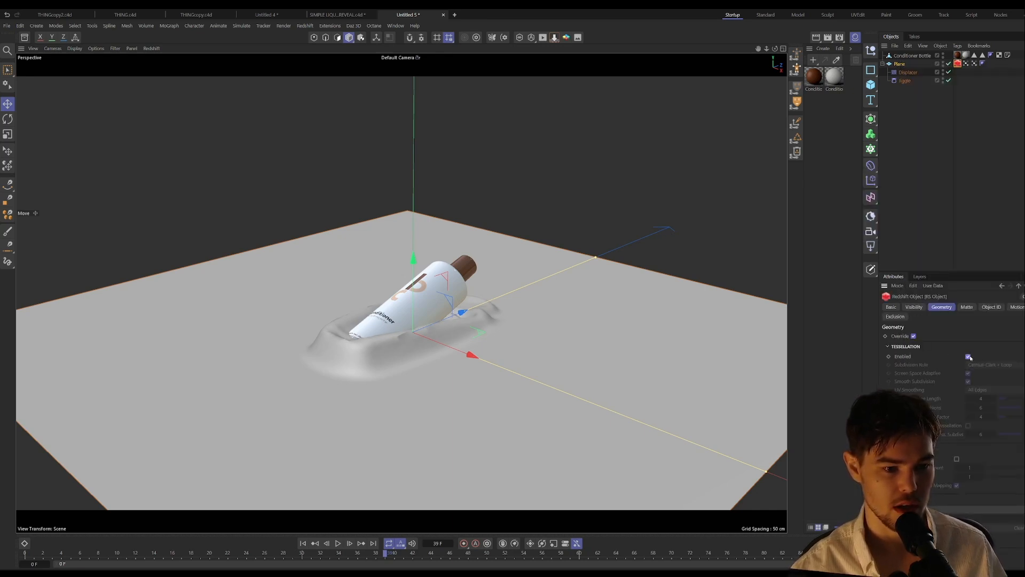
left_click(969, 356)
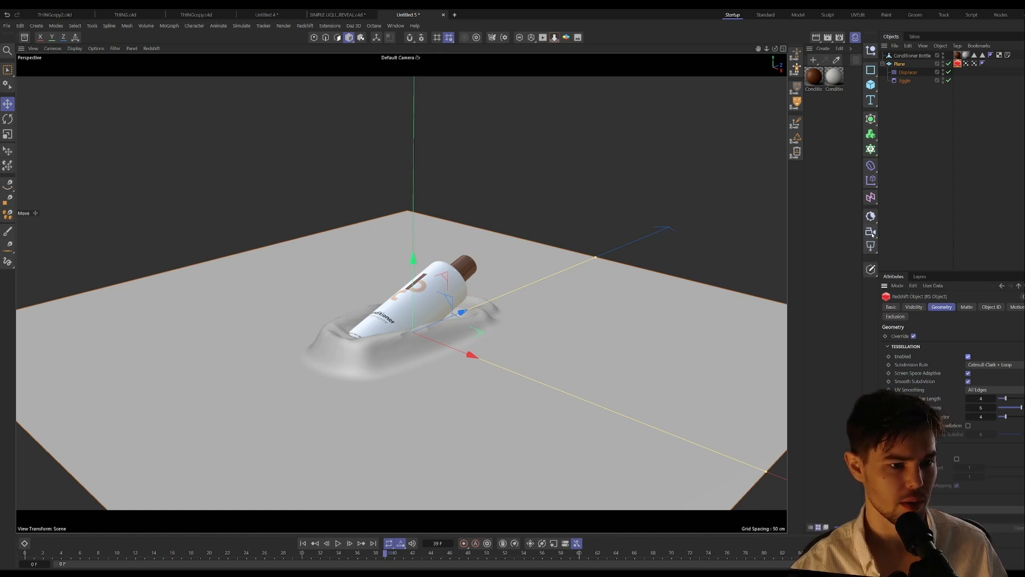
left_click(454, 14)
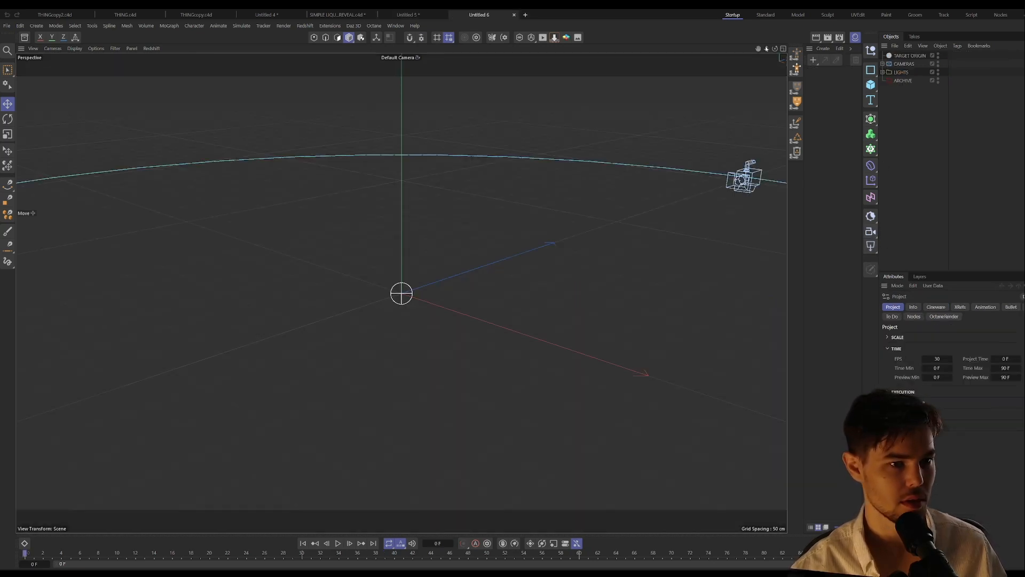
left_click(883, 63)
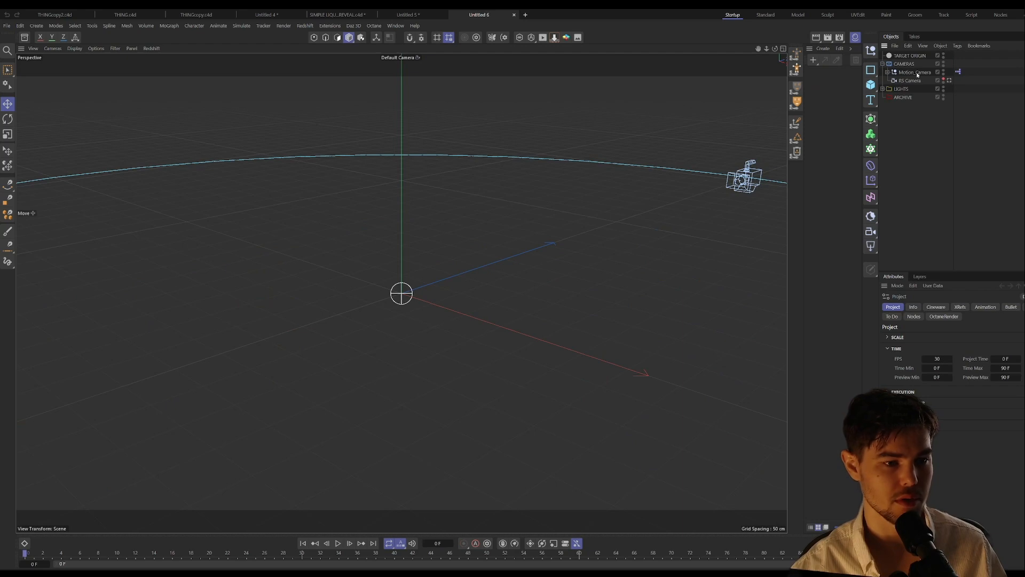
left_click(514, 15)
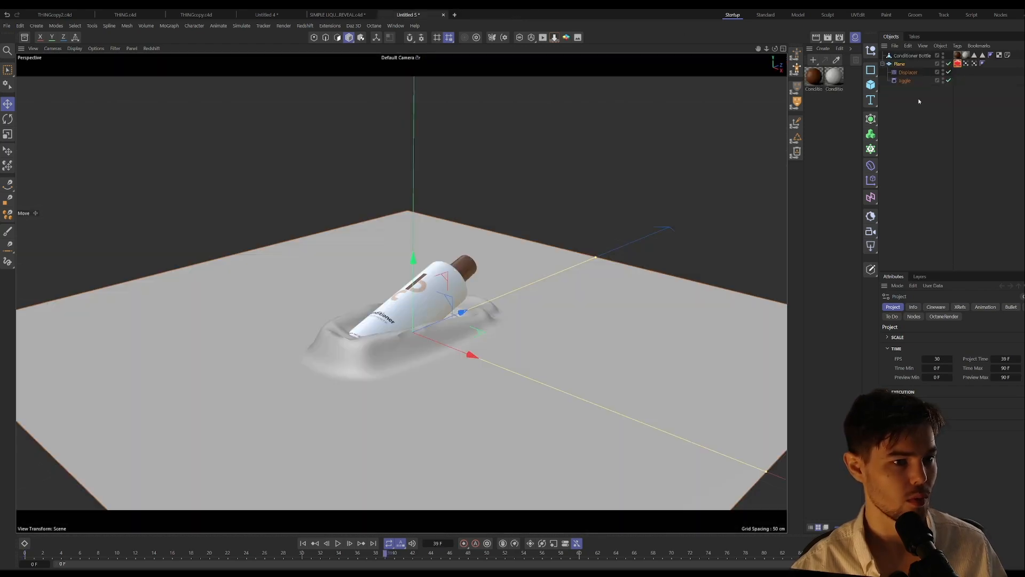
Step: Add a Redshift camera, look through it, and set its focal length to 148 mm
left_click(871, 233)
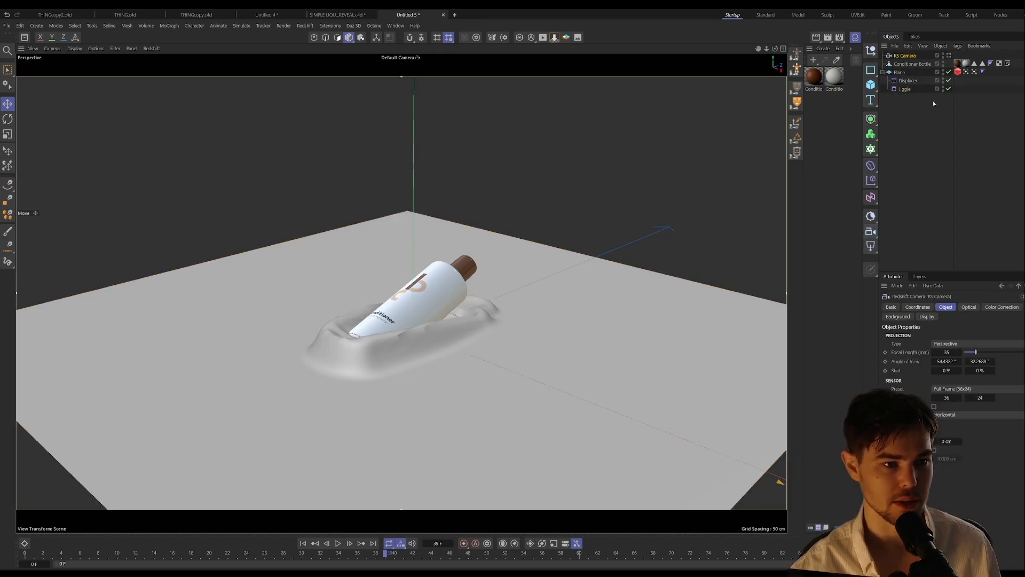
left_click(949, 56)
left_click_drag(976, 352, 1024, 352)
Step: Frame the bottle and surrounding ripples centrally through the RS Camera, and play the animation to frame 90 to check the shot
scroll(600, 291, "down", 4)
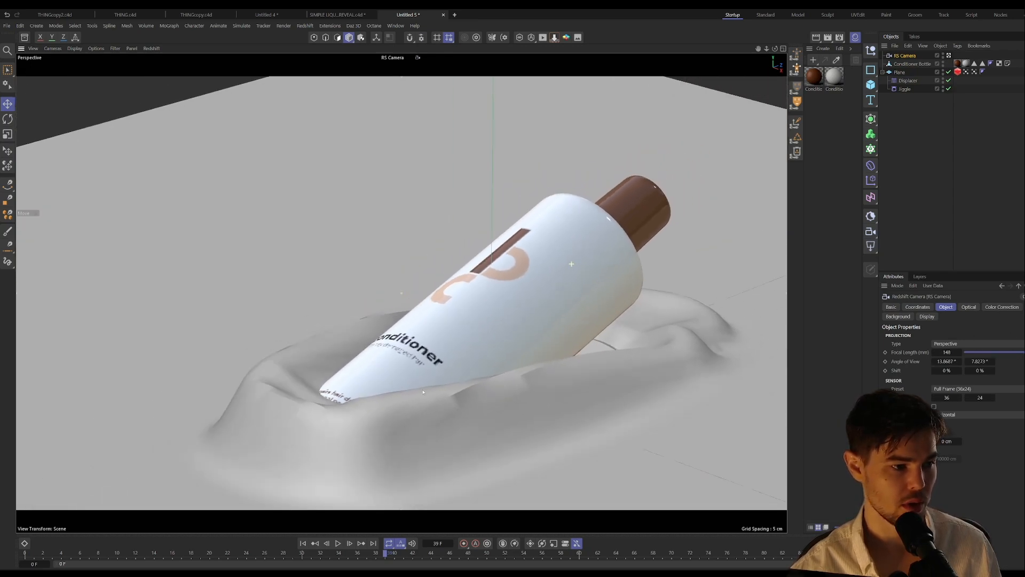
middle_click_drag(486, 342, 384, 297, "alt")
scroll(371, 325, "down", 1)
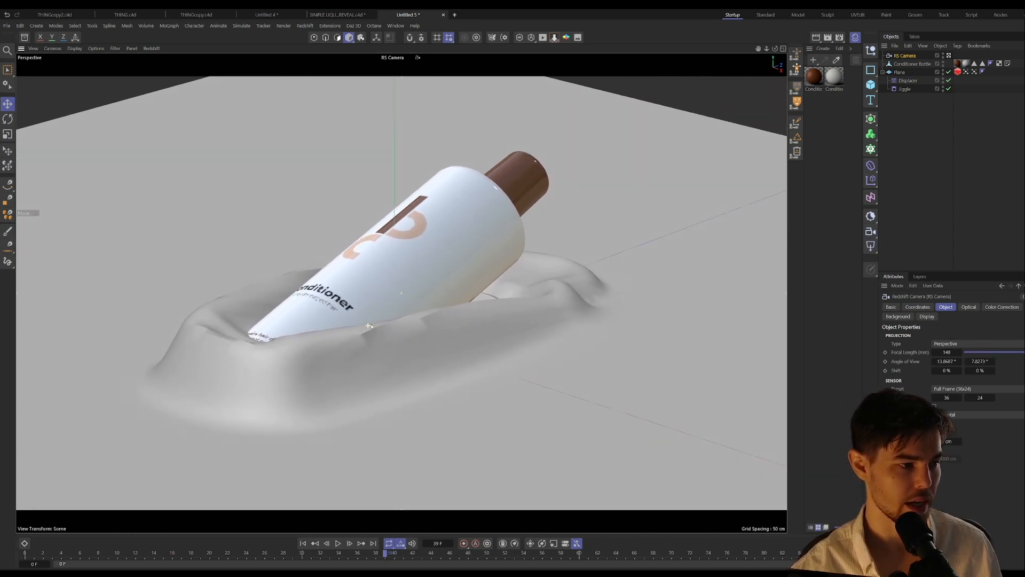
left_click_drag(371, 326, 367, 324, "alt")
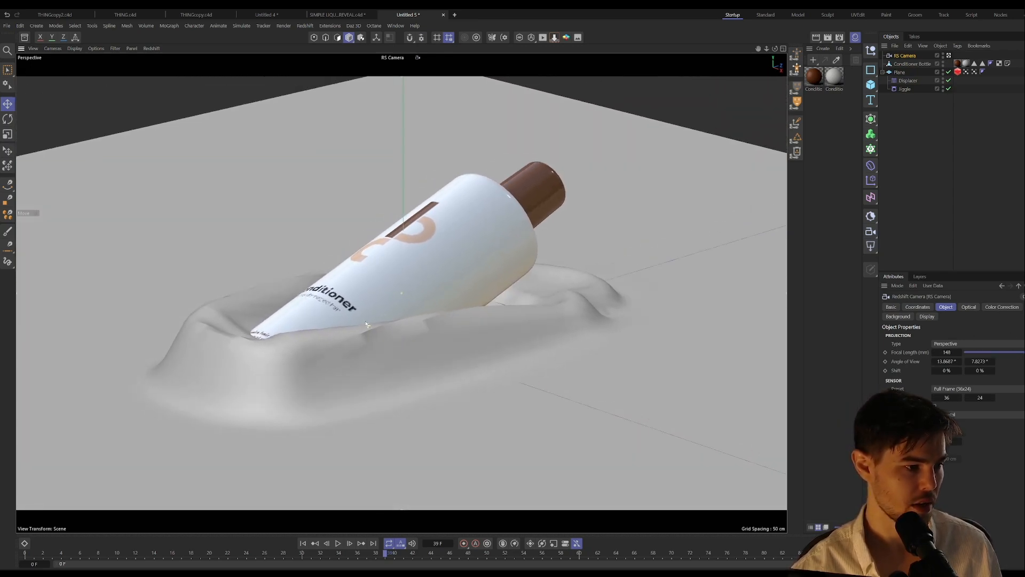
middle_click_drag(463, 295, 467, 323, "alt")
scroll(461, 294, "down", 2)
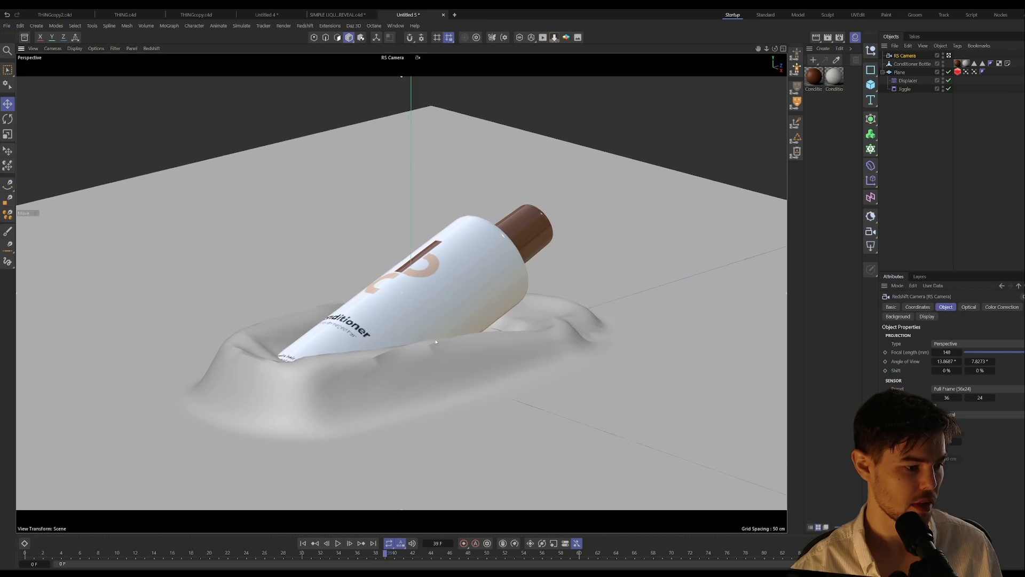
left_click(338, 543)
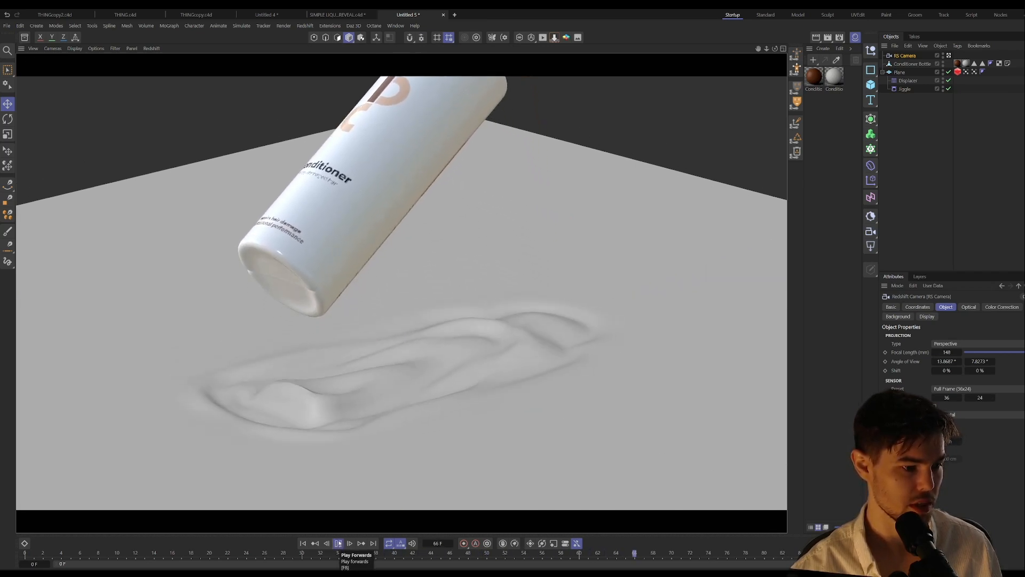
left_click(338, 543)
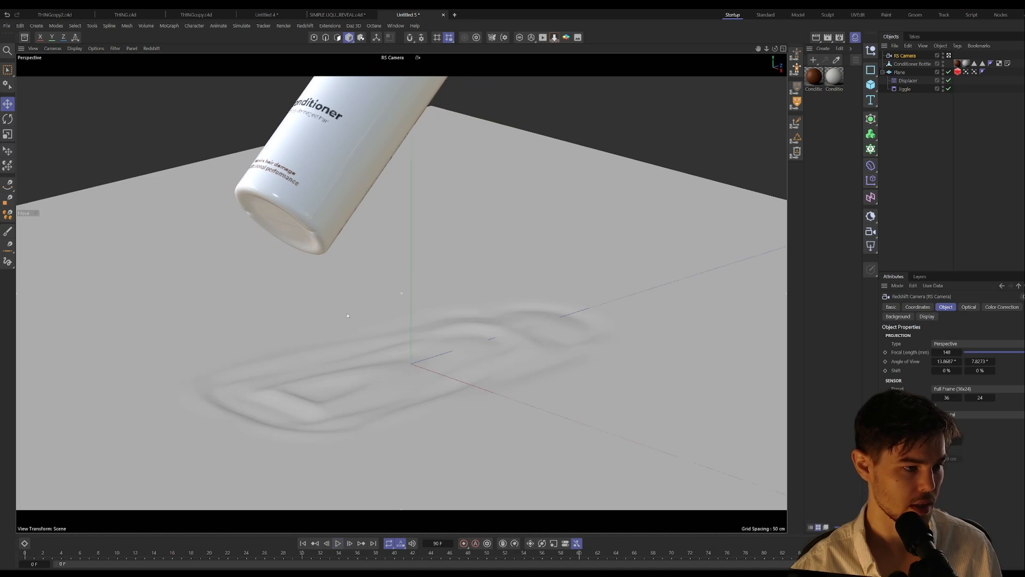
Step: Reframe the RS Camera so the bottle and its ripples sit centrally in the shot, and play the animation to frame 78
left_click_drag(324, 362, 354, 388, "alt")
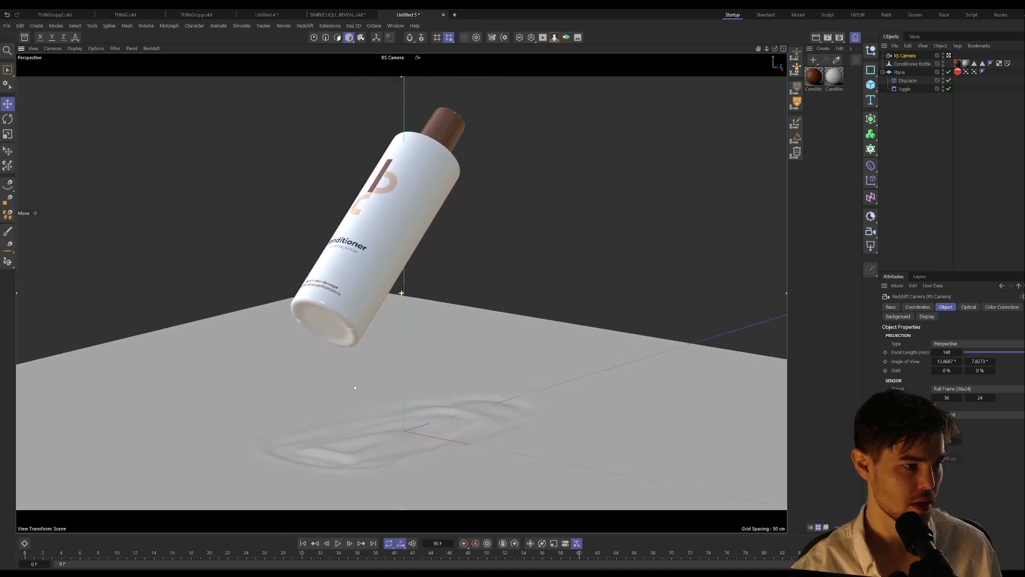
left_click(338, 543)
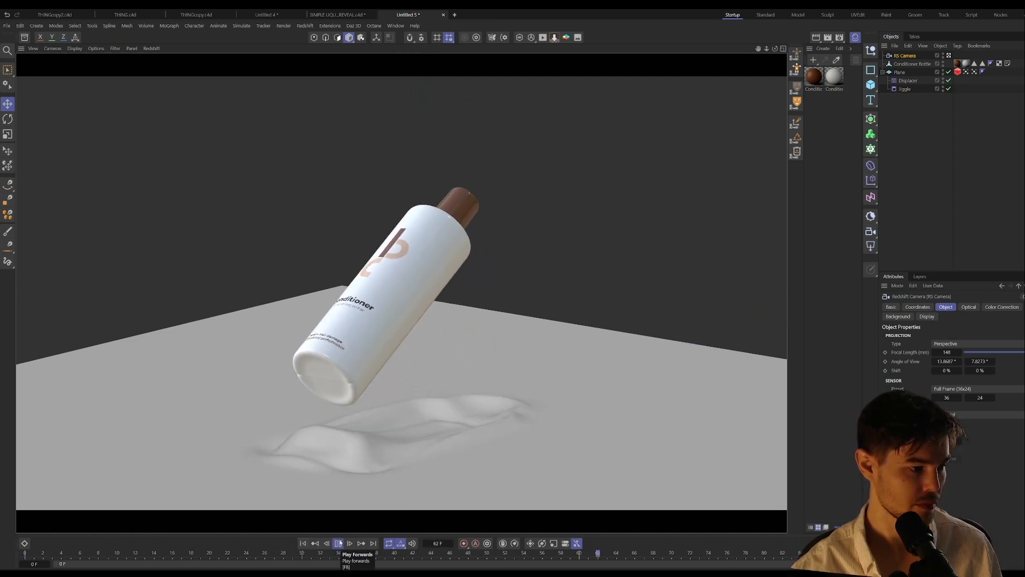
left_click(339, 543)
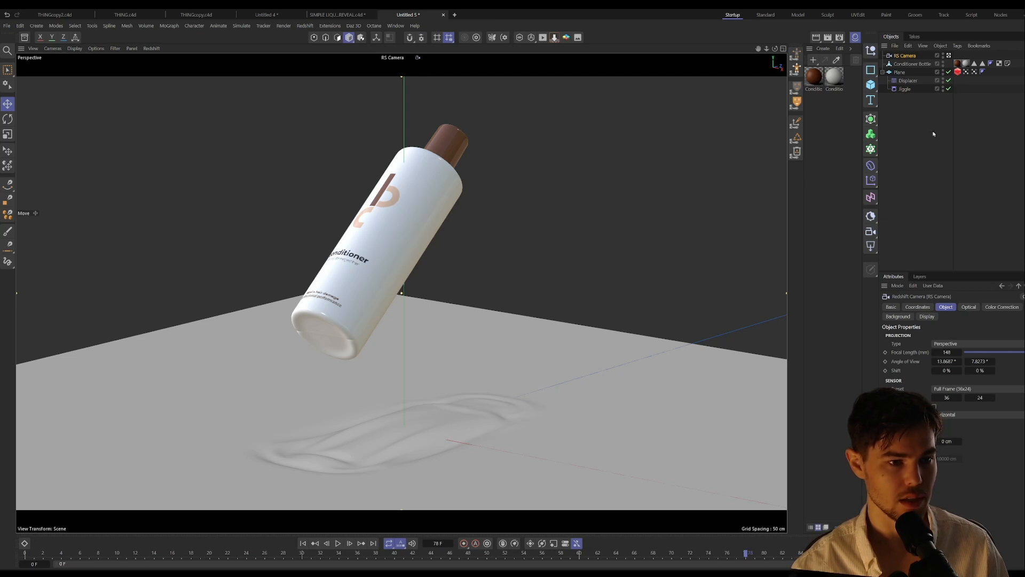
Step: Create two Redshift area lights and add a target null to RS Area Light.1
left_click(871, 245)
left_click(871, 245)
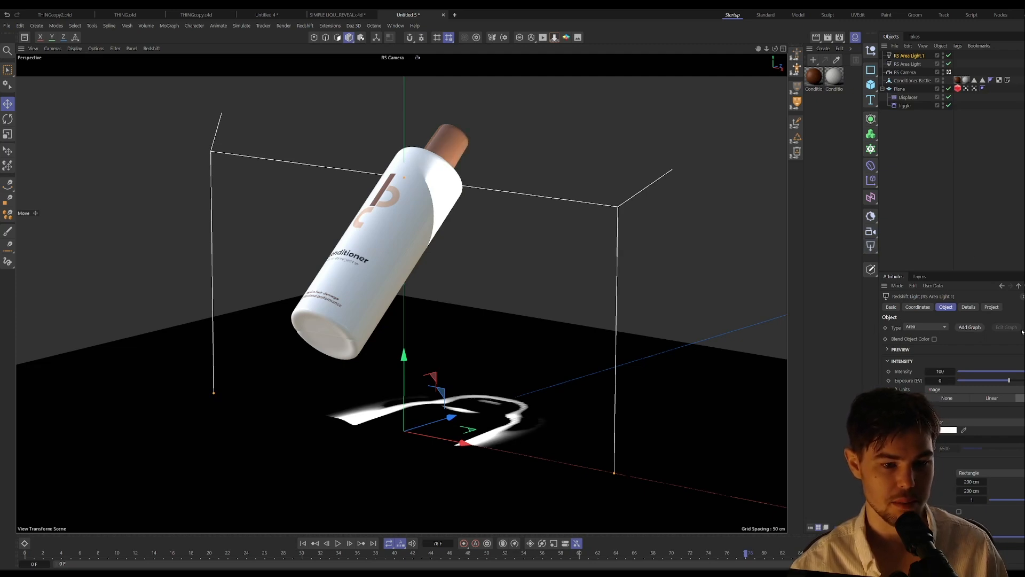
left_click(1023, 330)
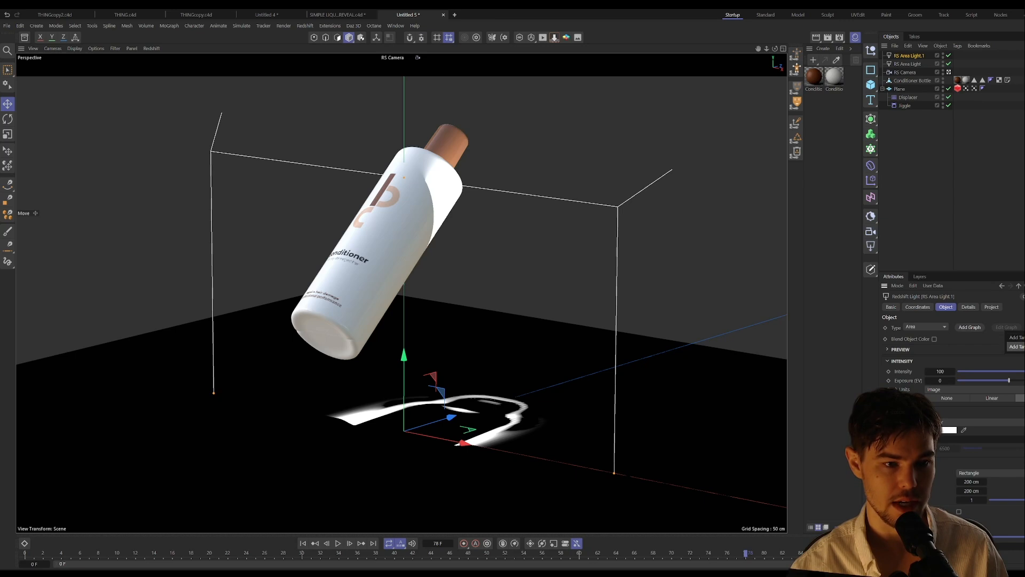
left_click(1016, 337)
left_click(929, 308)
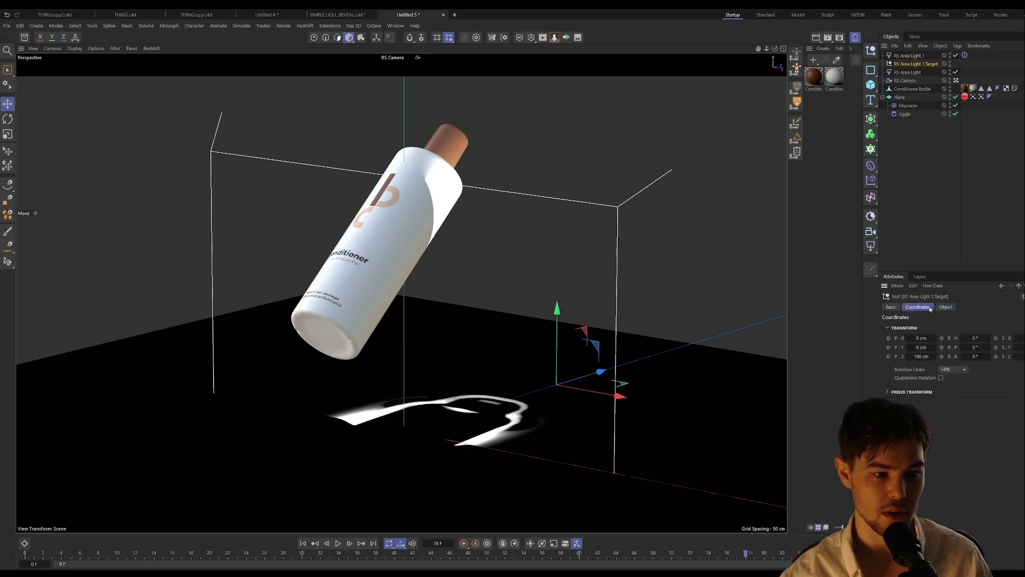
Step: Copy the Target tag from RS Area Light.1 to RS Area Light, and order the two lights together above the target null
right_click(927, 63)
left_click(909, 73)
double_click(909, 72)
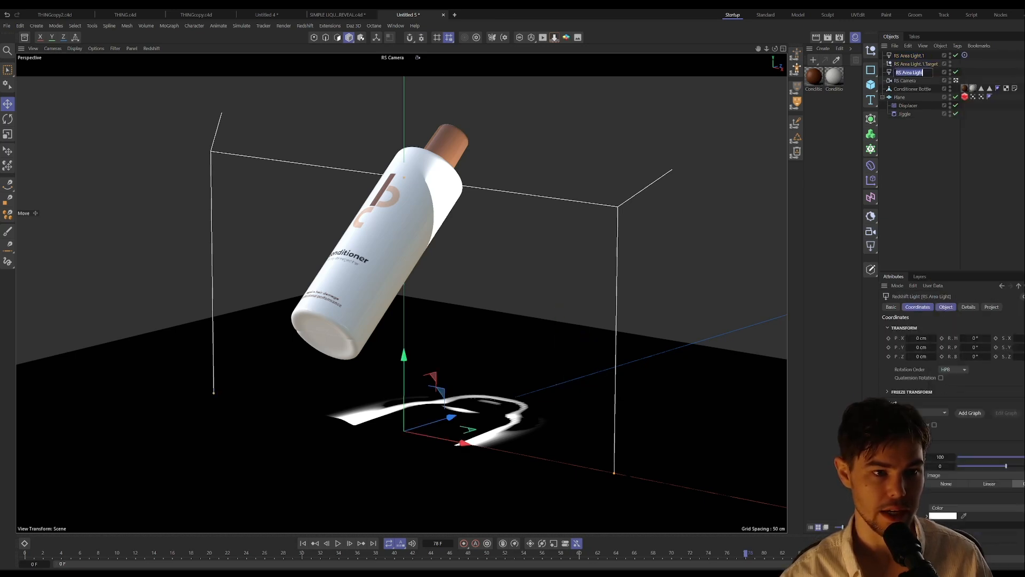
left_click(973, 70)
left_click_drag(964, 55, 965, 73, "ctrl")
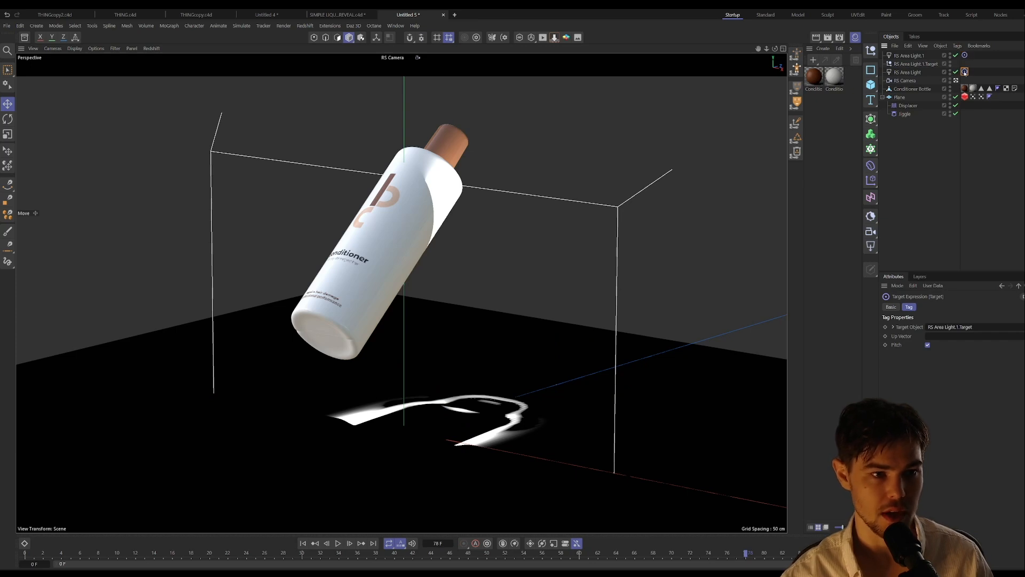
left_click(916, 73)
left_click_drag(916, 74, 917, 59)
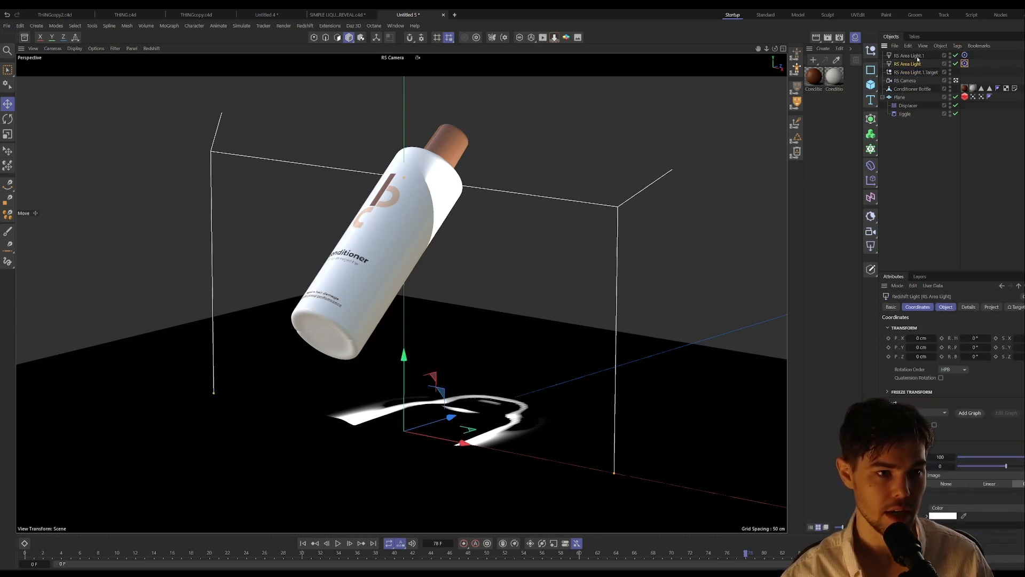
Step: Move RS Area Light.1 up and to one side of the bottle, to about X 226, Y 121, Z 110 cm
left_click(915, 56)
left_click_drag(434, 443, 769, 509)
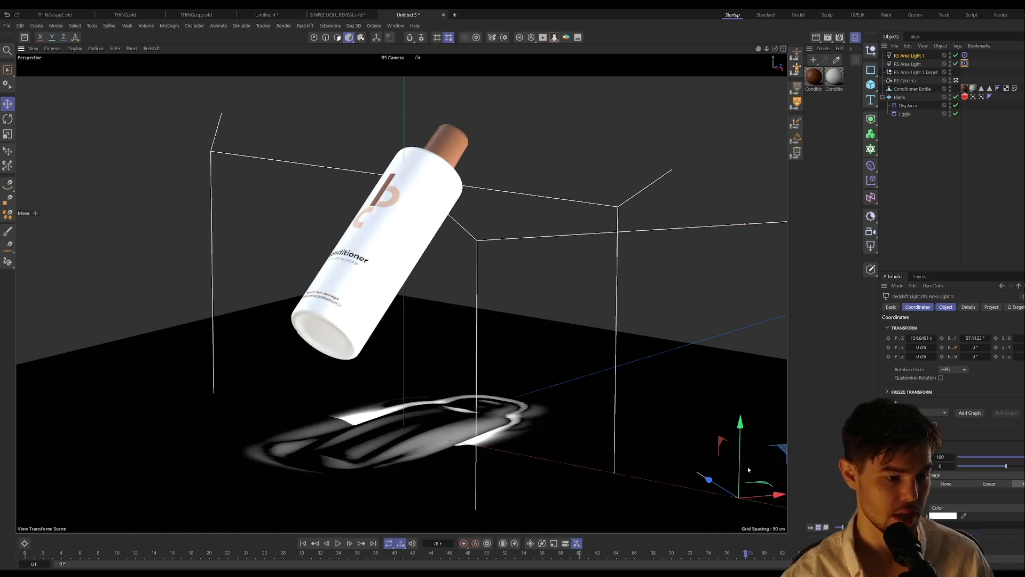
left_click_drag(707, 483, 781, 164)
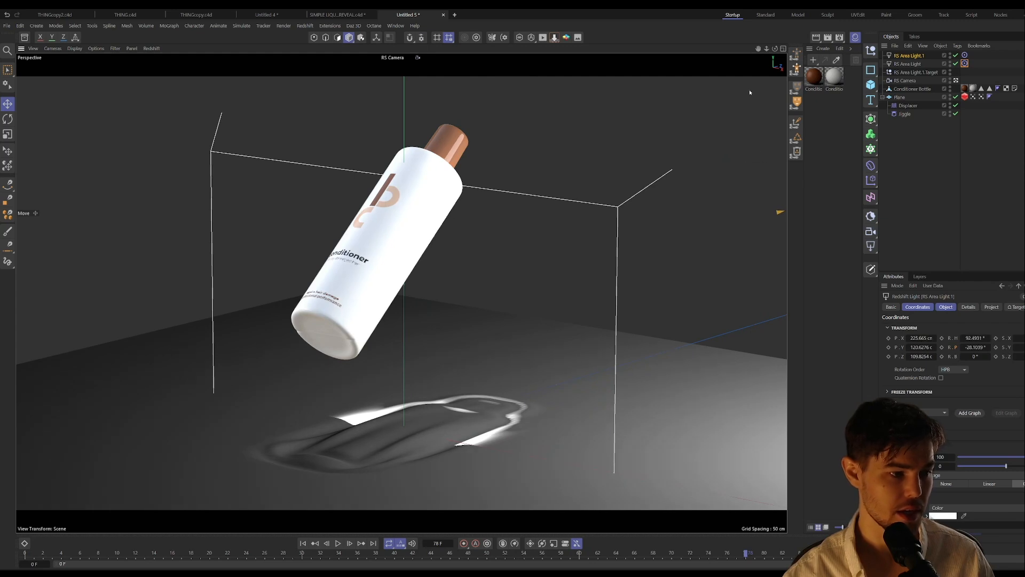
Step: Move RS Area Light up and to the opposite side of the bottle, to about X -255, Y 81, Z -42 cm
left_click(910, 64)
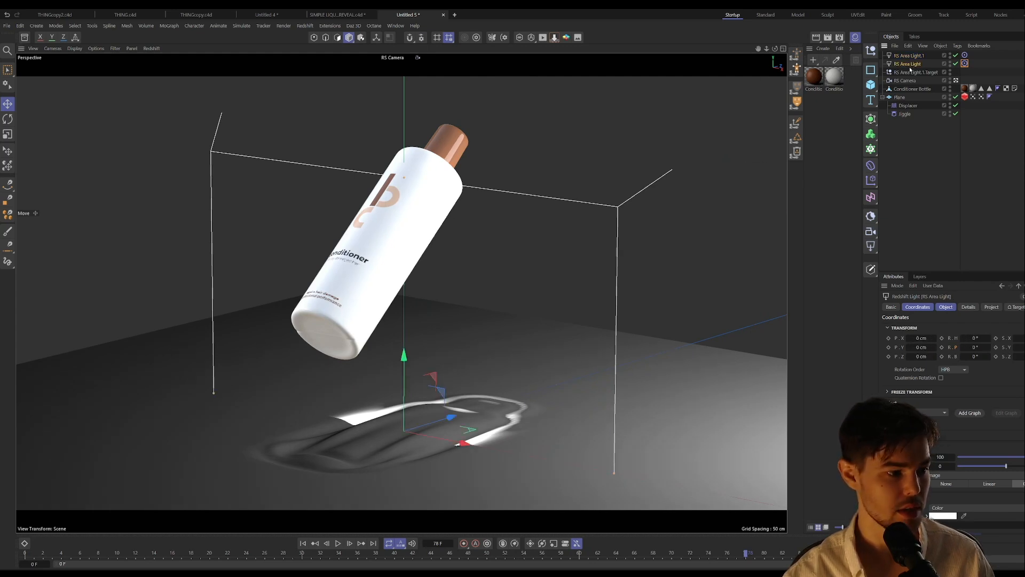
left_click_drag(443, 395, 128, 354)
left_click_drag(73, 315, 20, 205)
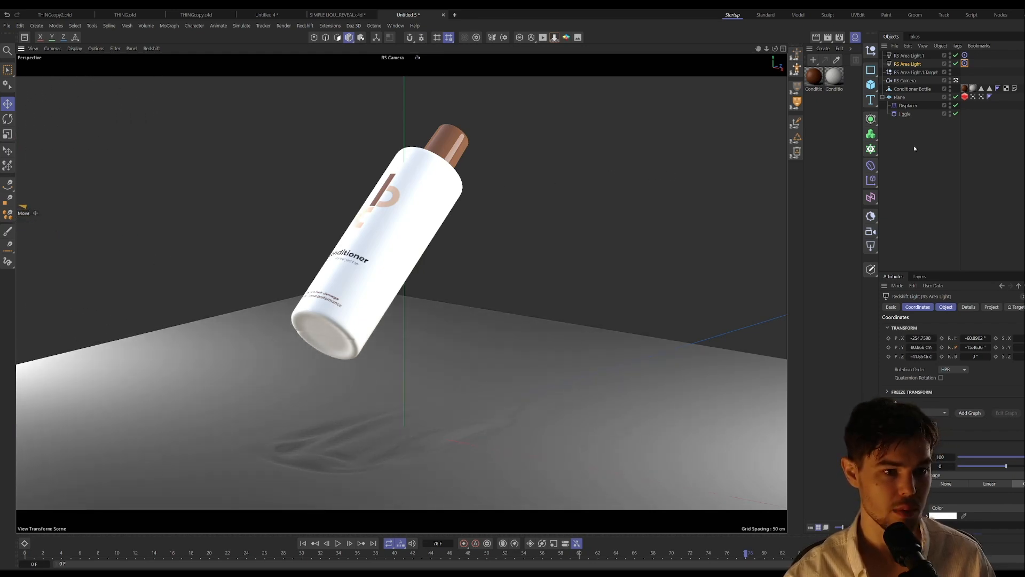
Step: Add a Redshift dome light and assign the first hdr-light-studio HDRI from the asset library as its texture
left_click(871, 247)
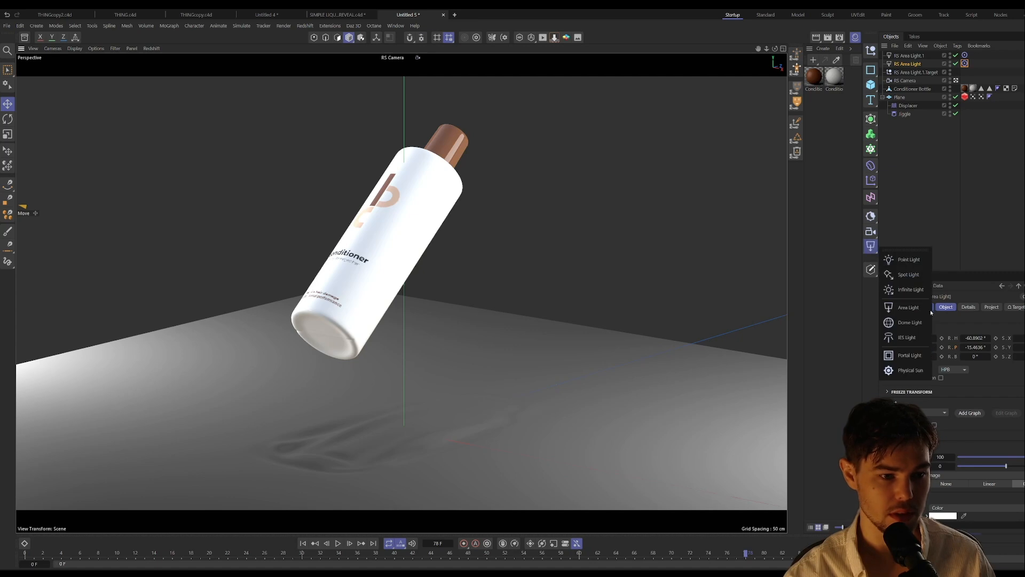
left_click(910, 322)
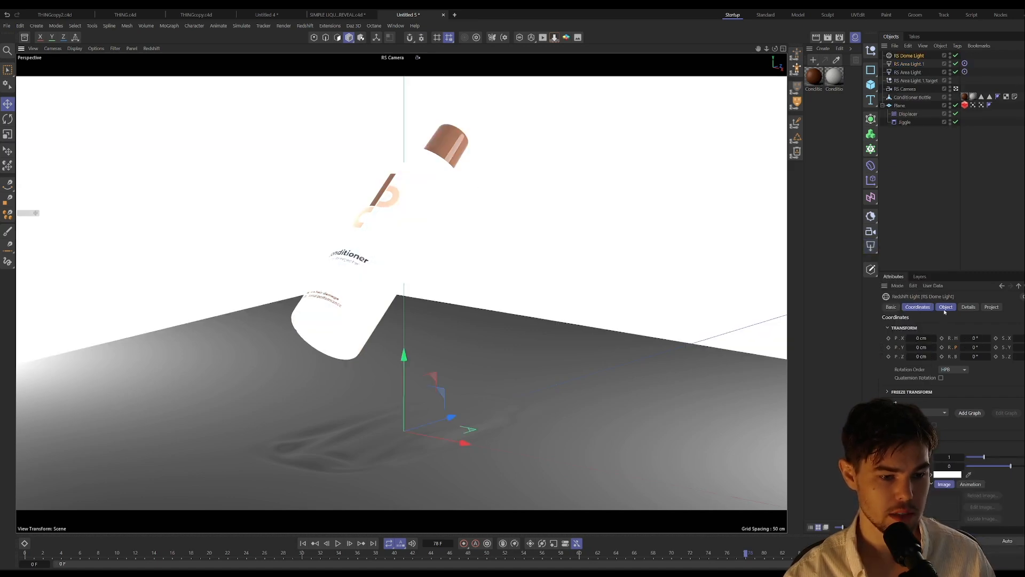
left_click(945, 308)
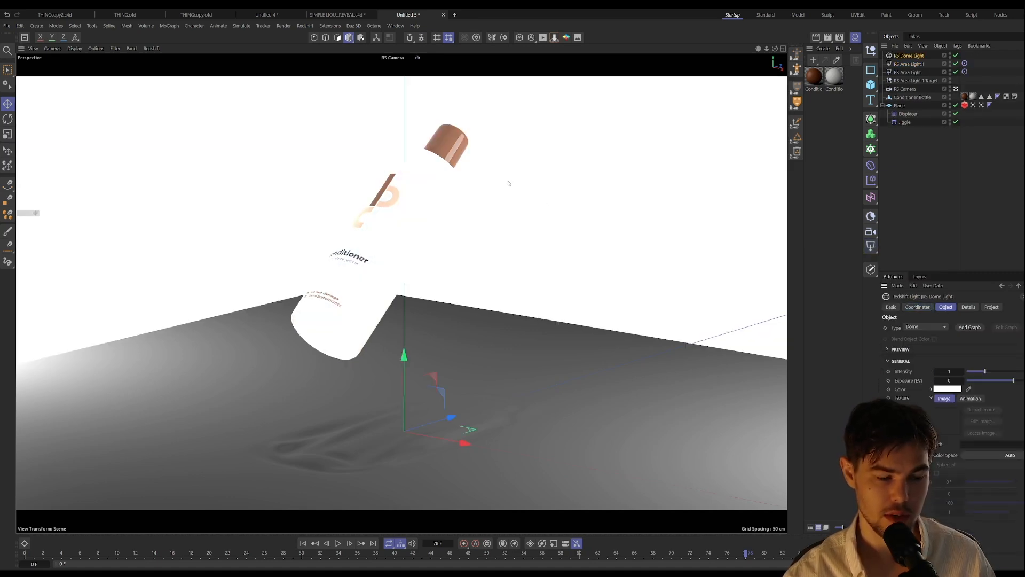
left_click(24, 37)
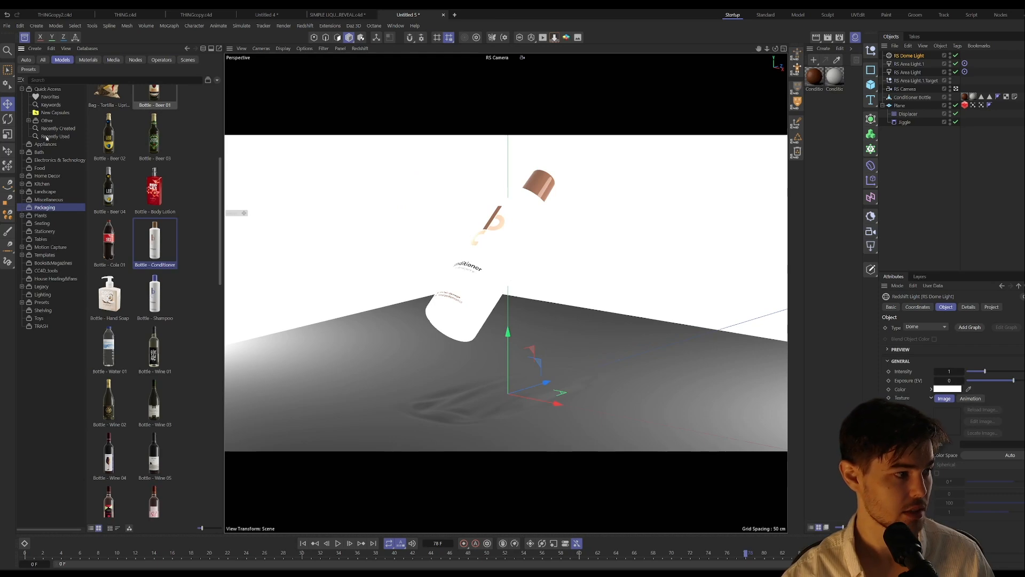
left_click(26, 59)
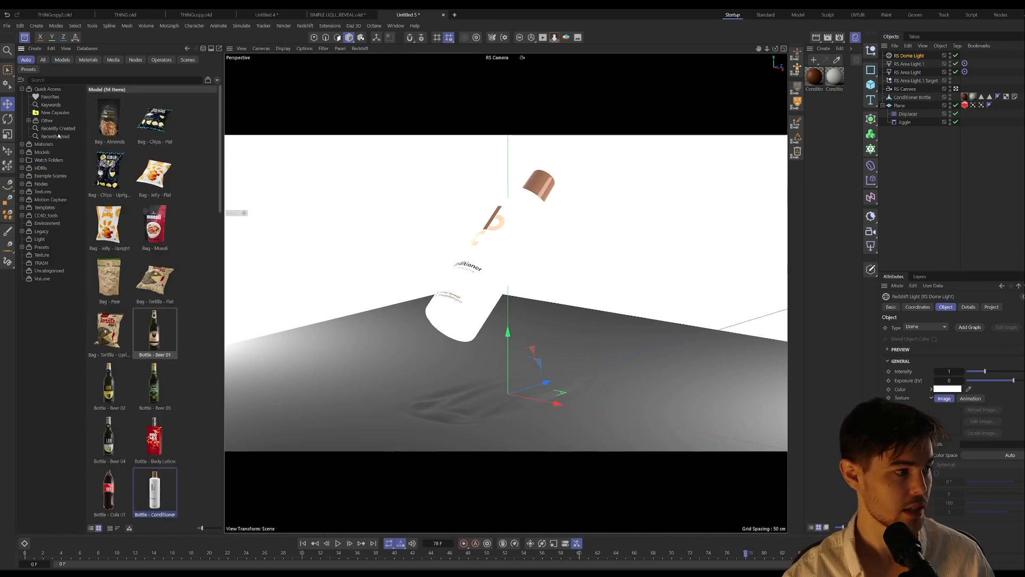
left_click(40, 168)
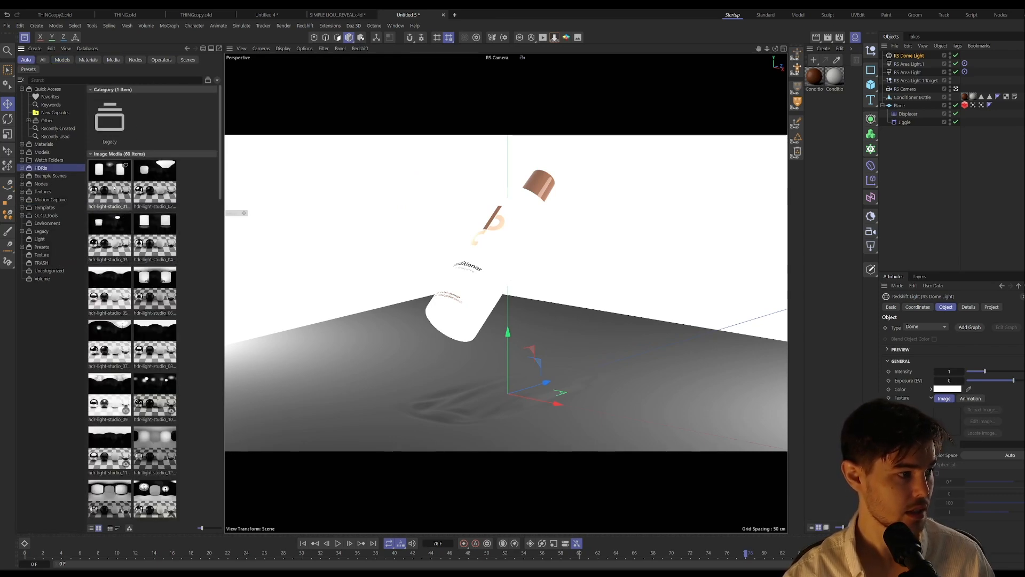
left_click_drag(114, 188, 974, 445)
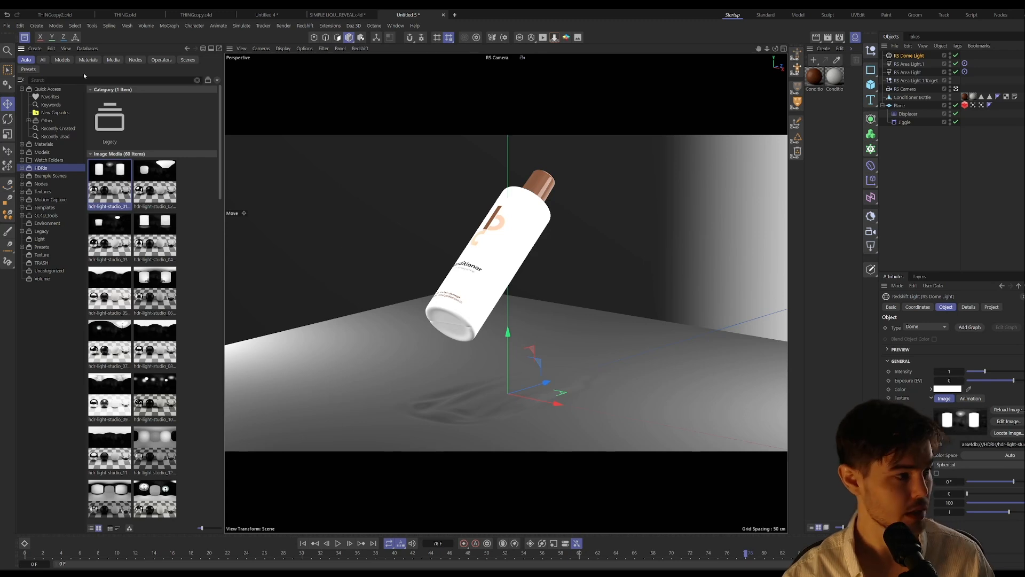
left_click(24, 36)
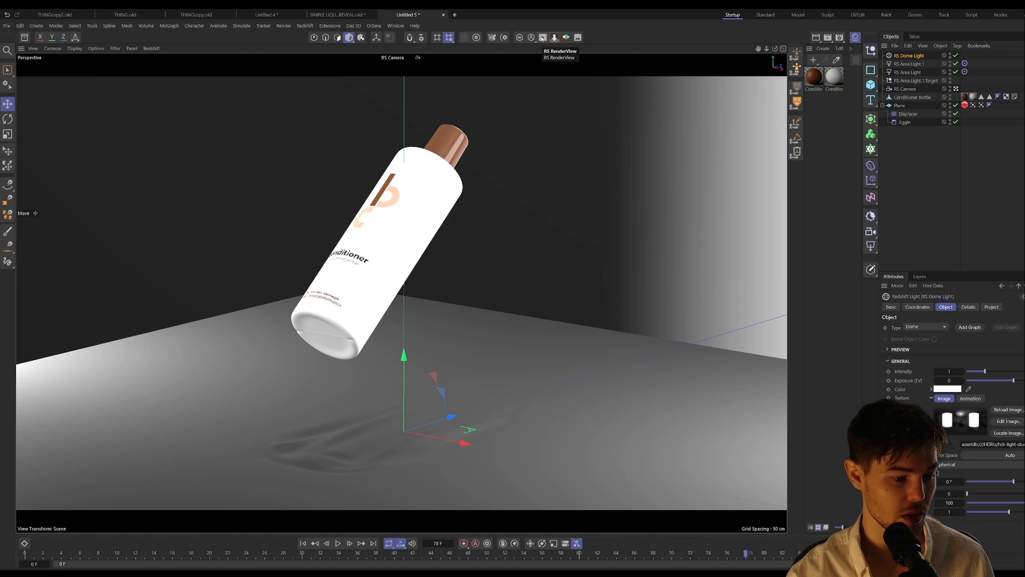
Step: Open the Redshift RenderView, dock it beside the viewport, start the live render, and enlarge the render area
left_click(542, 38)
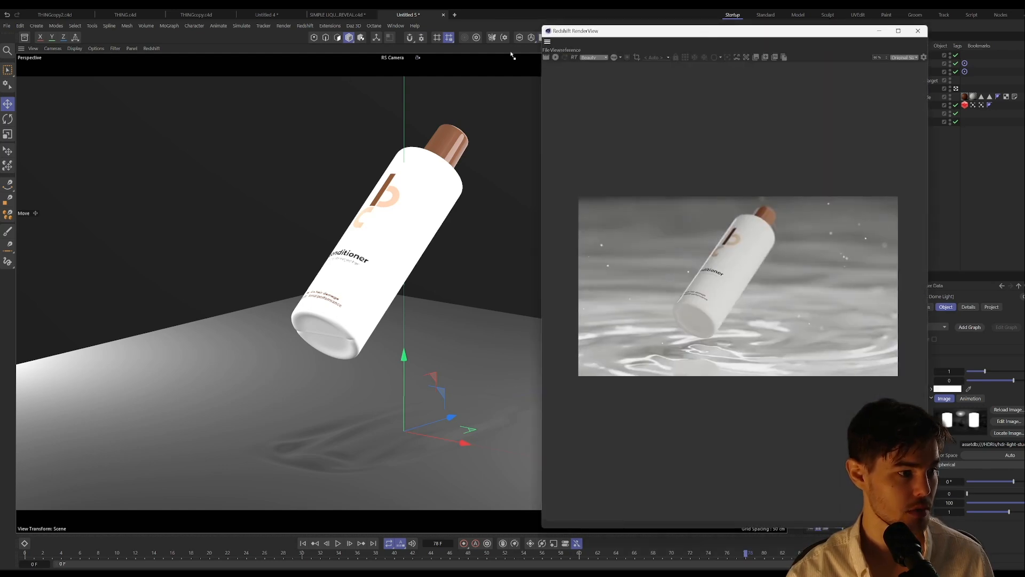
left_click_drag(511, 54, 40, 131)
left_click(30, 72)
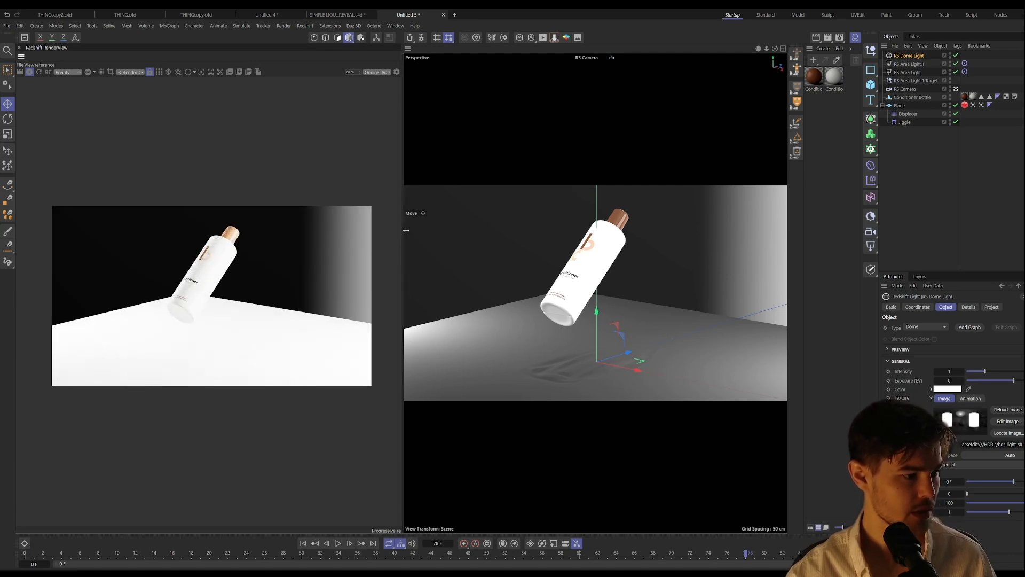
left_click_drag(403, 232, 488, 233)
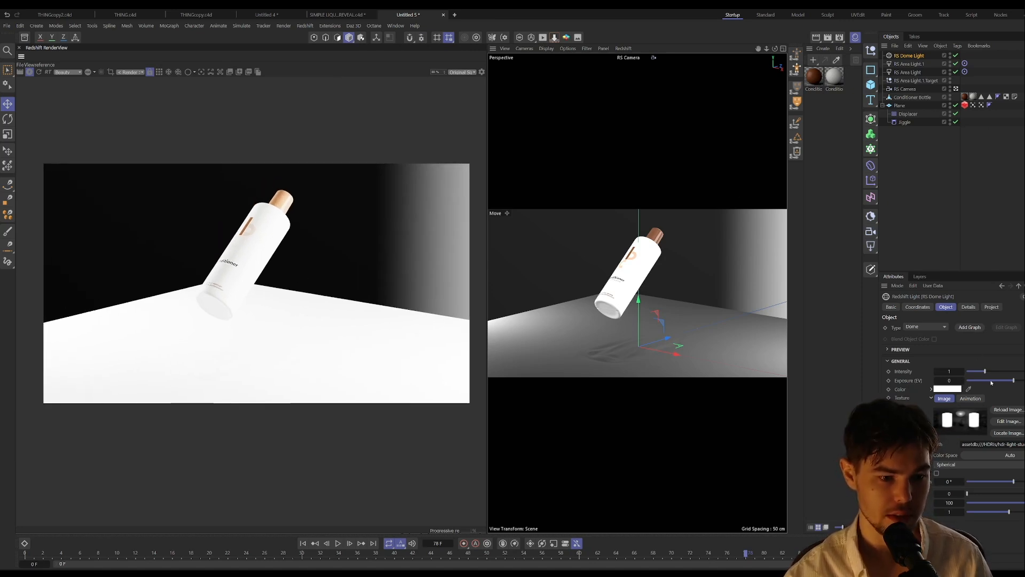
Step: Lower the dome light's exposure to -2.467 and set both area lights' intensity to 17.87
left_click_drag(1012, 380, 999, 382)
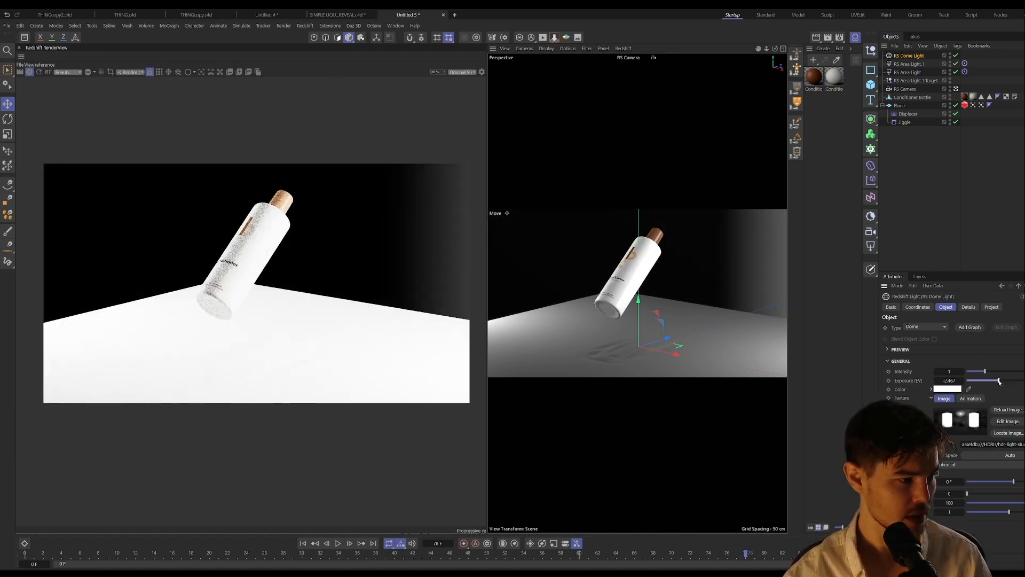
left_click(909, 64)
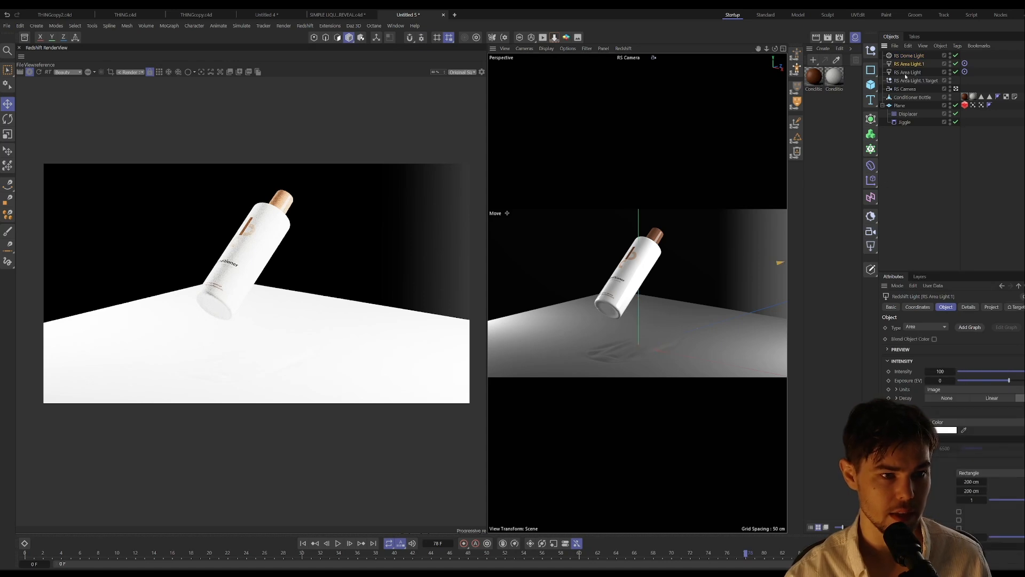
left_click(906, 72, "shift")
left_click_drag(1008, 371, 996, 371)
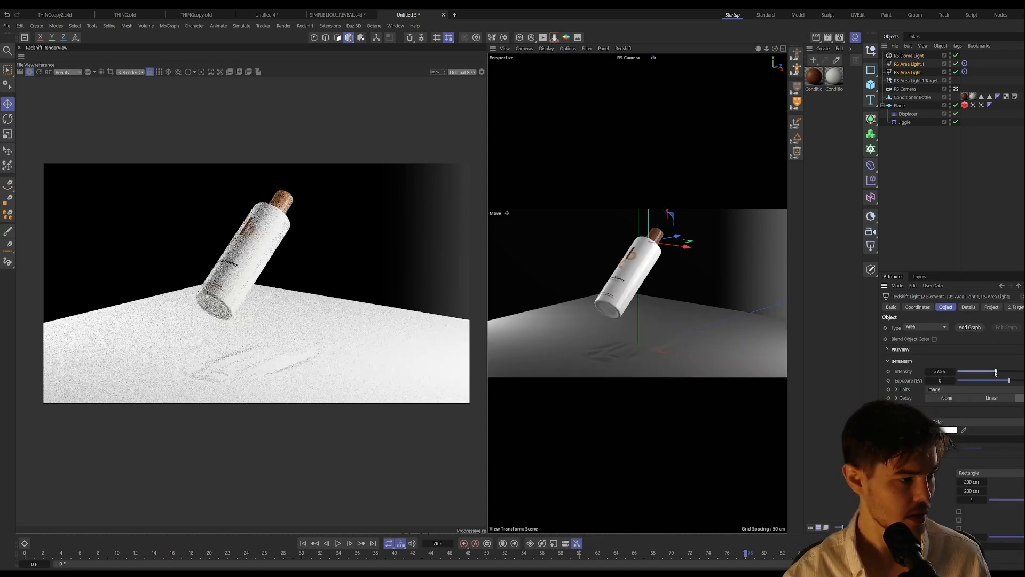
left_click(975, 372)
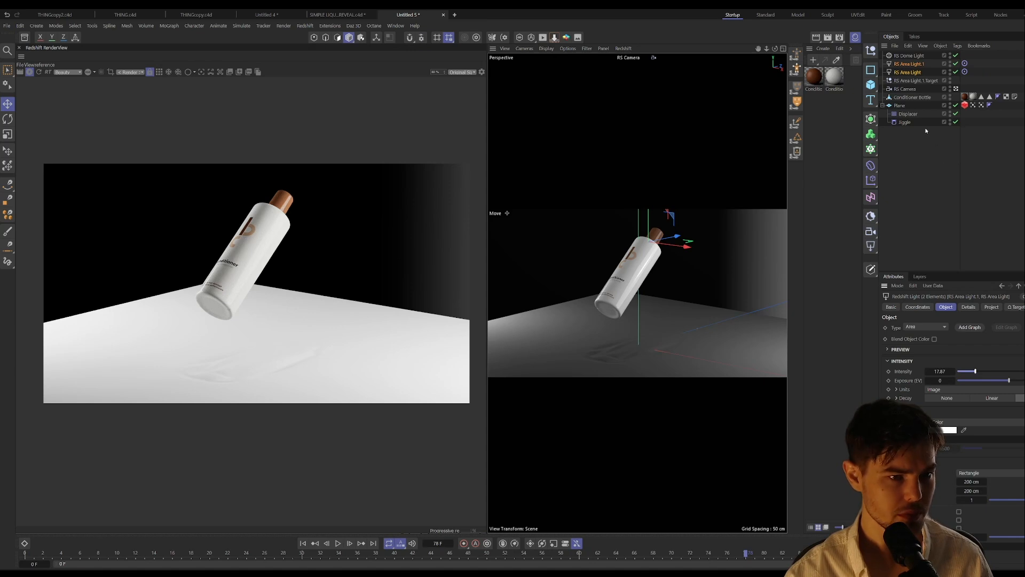
Step: Raise the RS Dome Light's exposure to -1.833
left_click(953, 144)
left_click(911, 56)
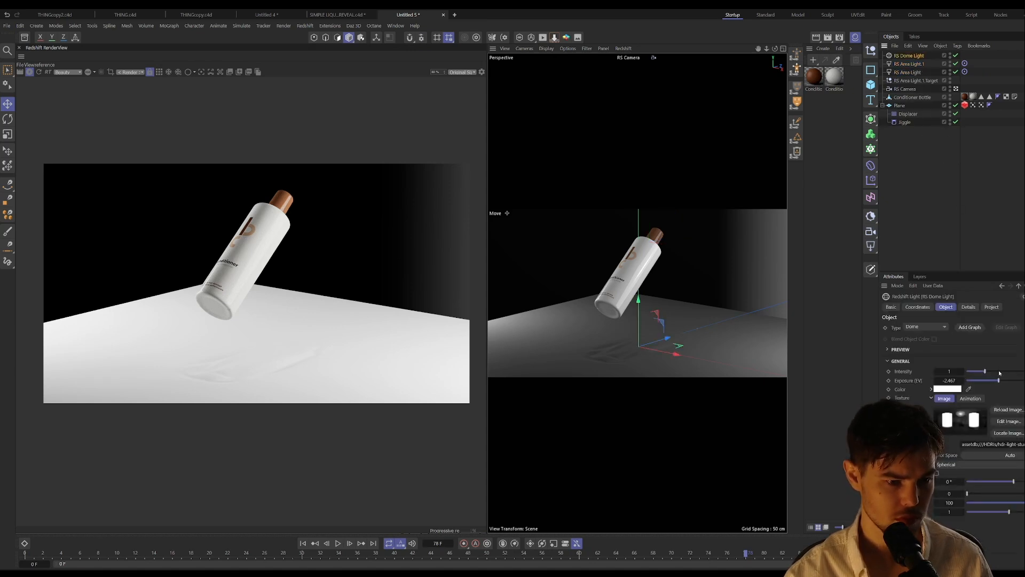
left_click_drag(998, 380, 1002, 380)
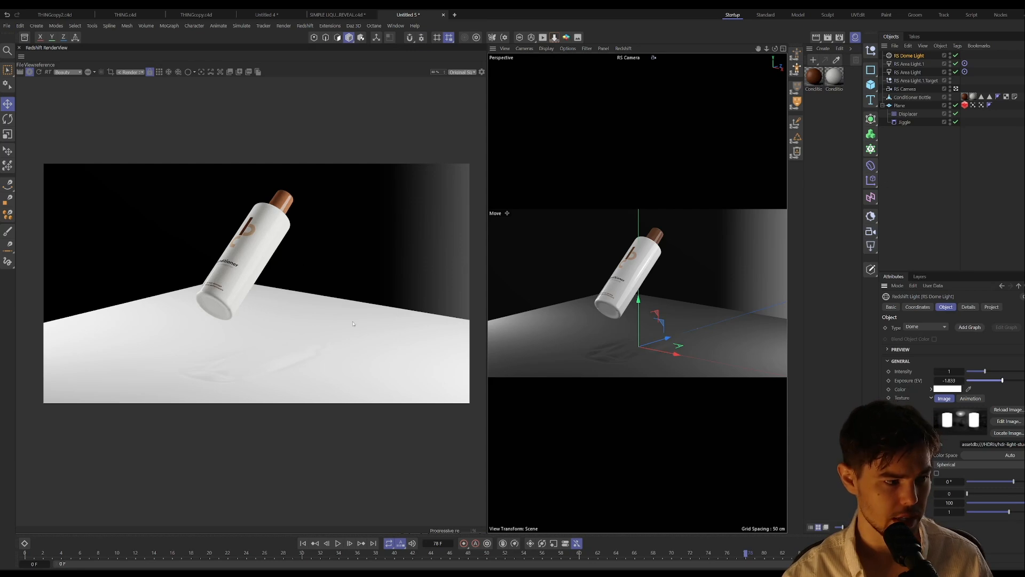
Step: Add a second Plane, scale it up to extend well beyond the rippling plane, and restart the render through the RS Camera
left_click(918, 145)
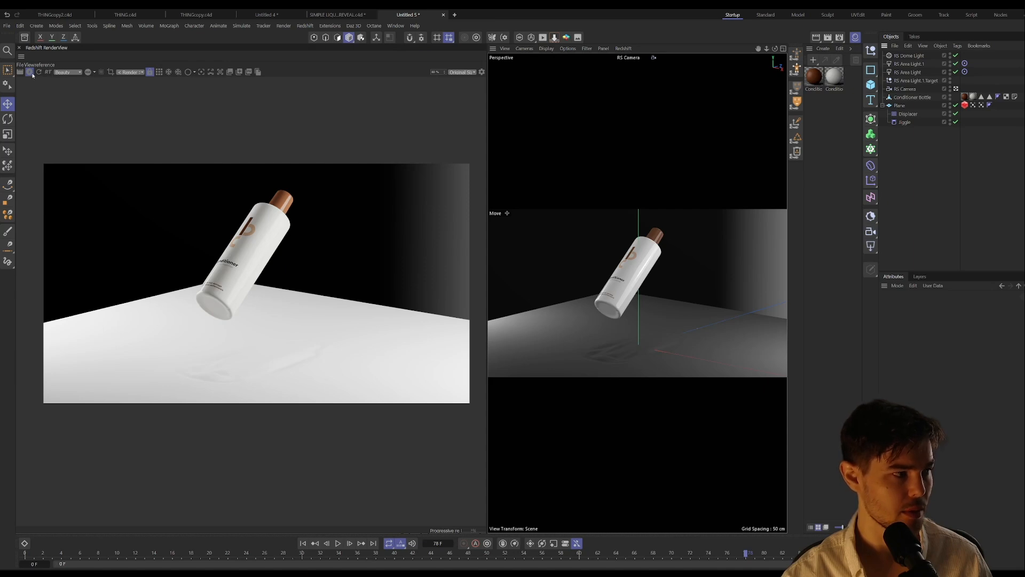
left_click(956, 89)
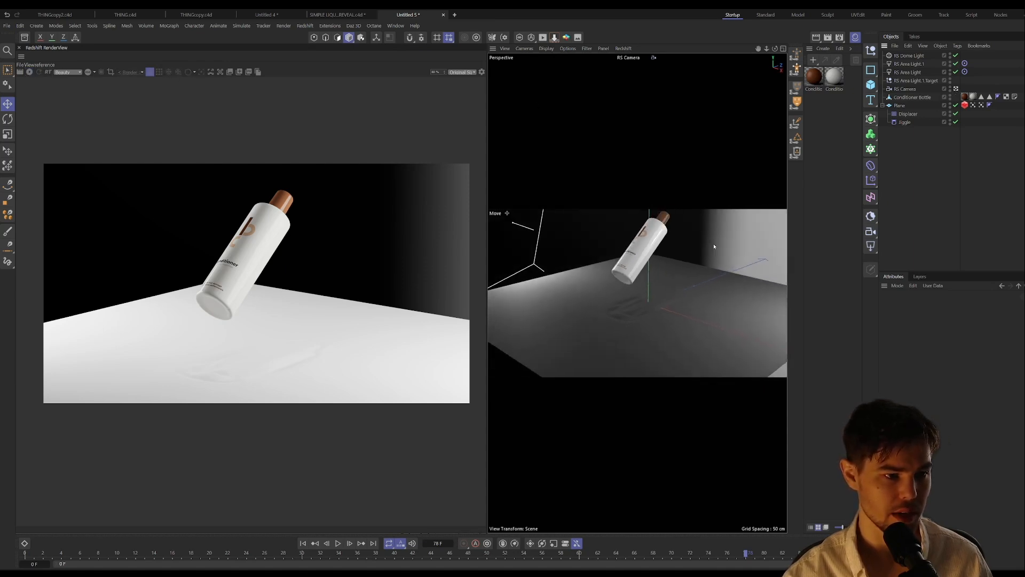
scroll(658, 279, "down", 5)
left_click_drag(715, 242, 629, 309, "alt")
left_click(871, 86)
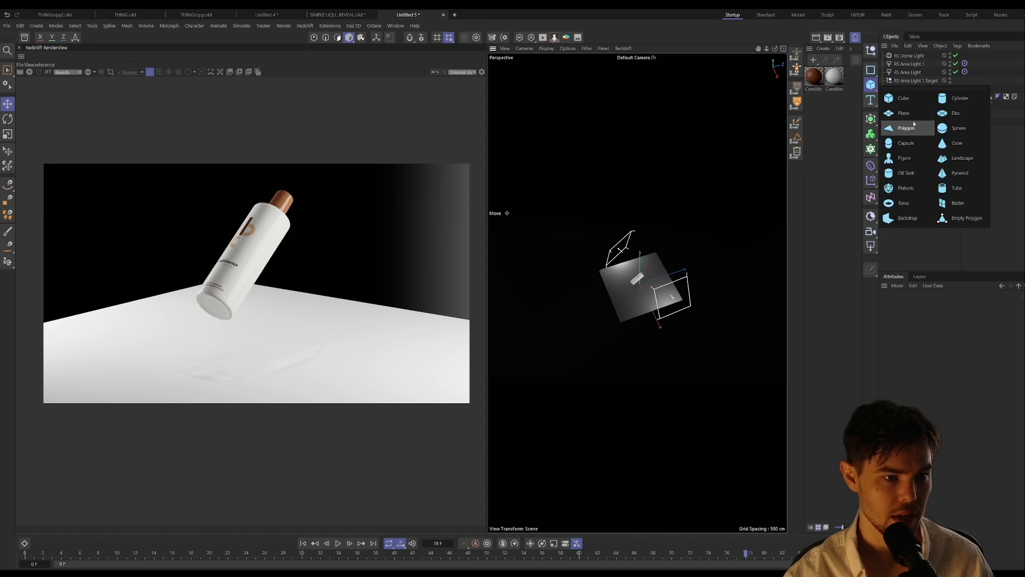
left_click(905, 129)
key("t")
left_click_drag(771, 235, 870, 227)
left_click_drag(639, 281, 675, 281)
scroll(639, 288, "up", 8)
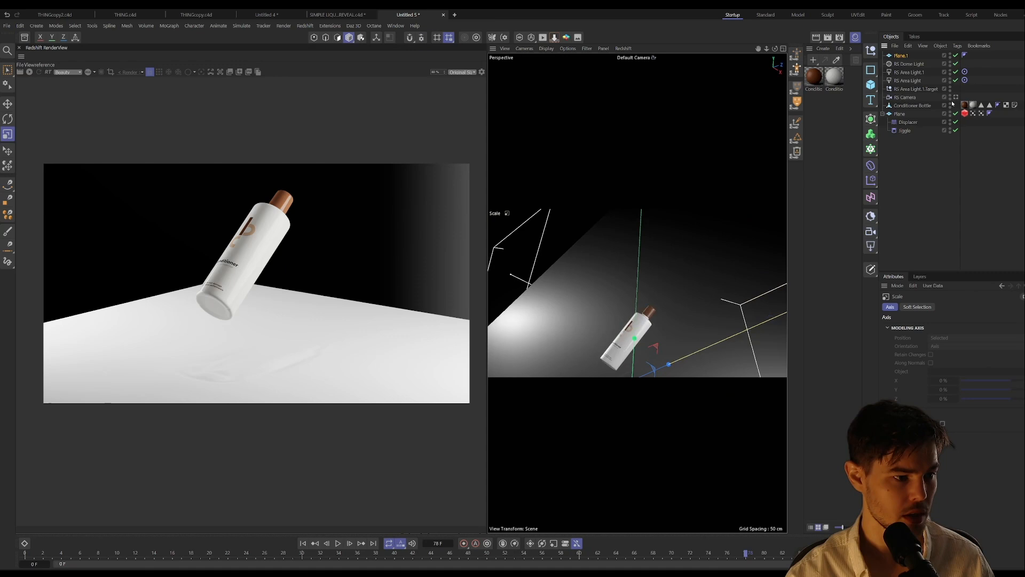
left_click(955, 97)
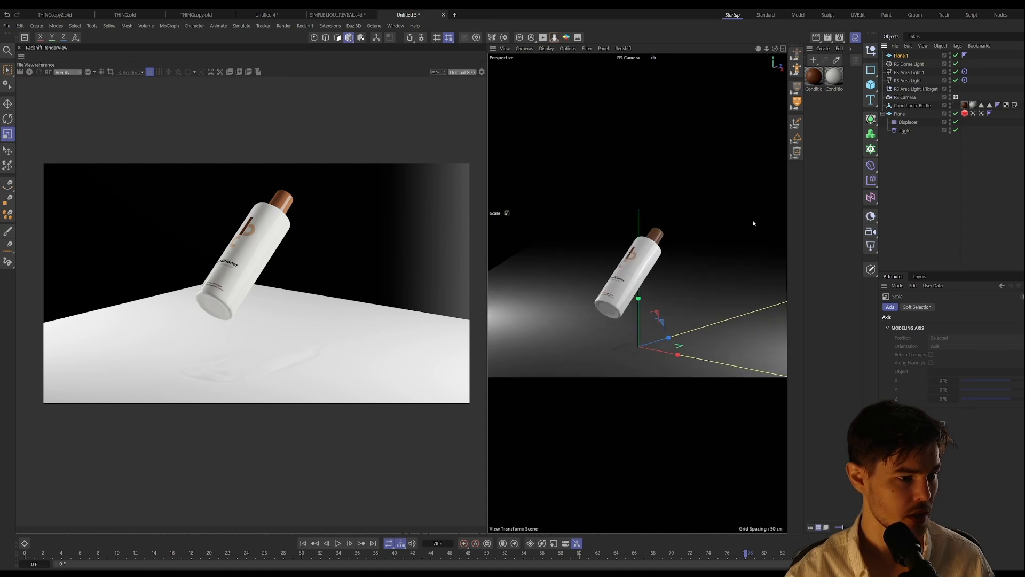
left_click(30, 72)
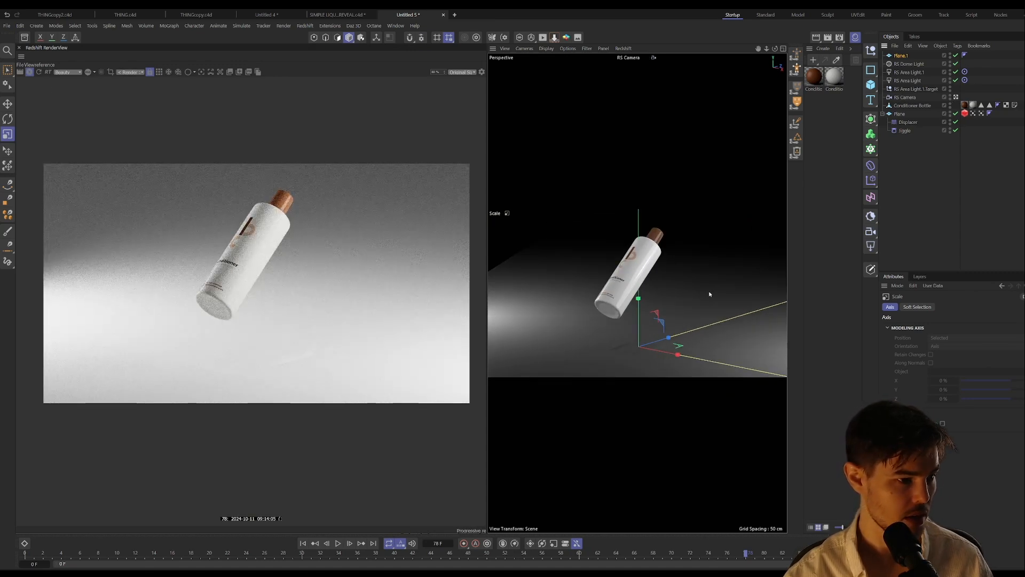
Step: Move the second plane down slightly so it sits just below the rippling plane
left_click_drag(748, 255, 786, 250)
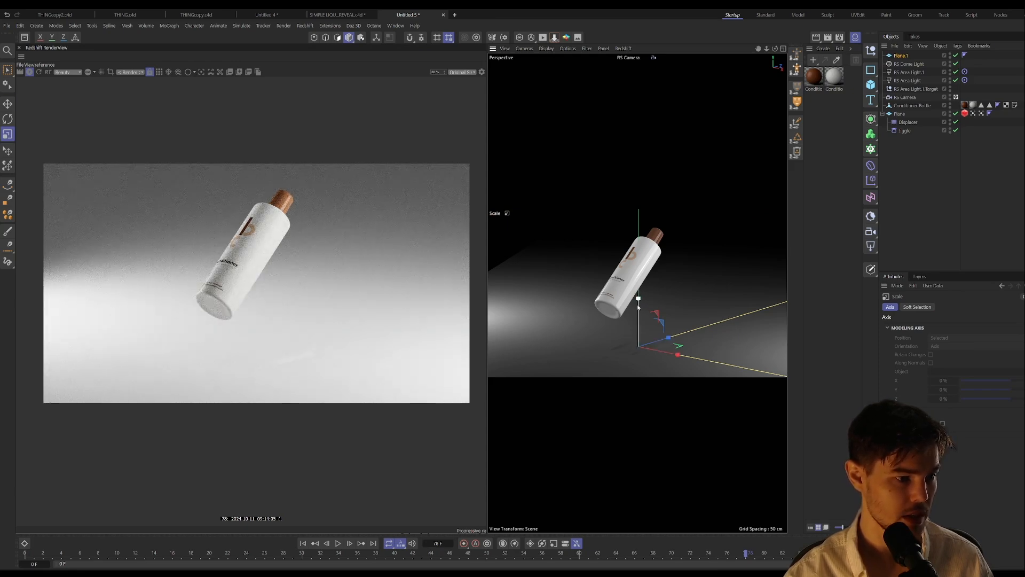
key("e")
left_click_drag(638, 304, 640, 306)
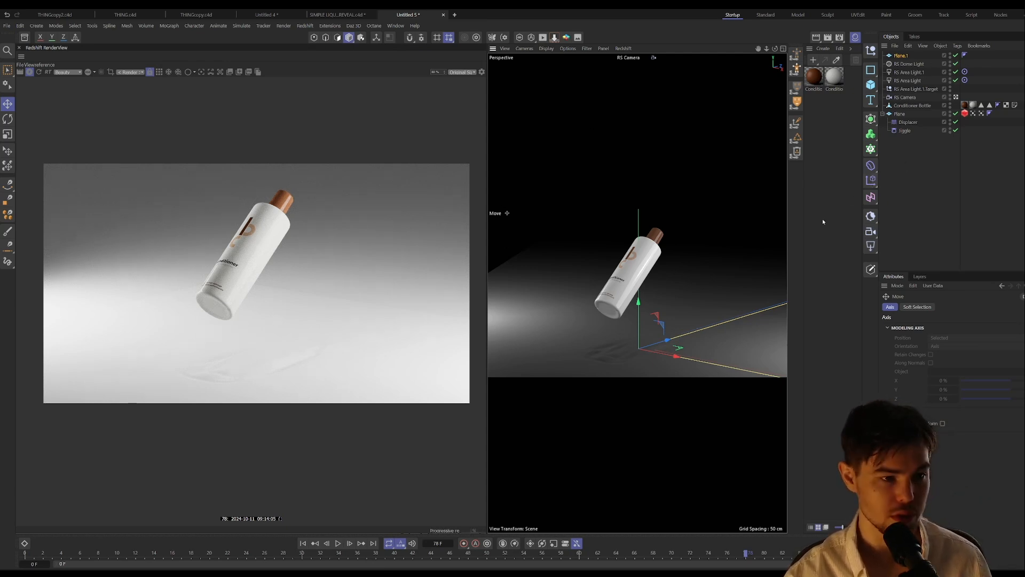
Step: Focus the RS Camera on the conditioner bottle by picking its focus distance, and set the aperture to 2
left_click(905, 97)
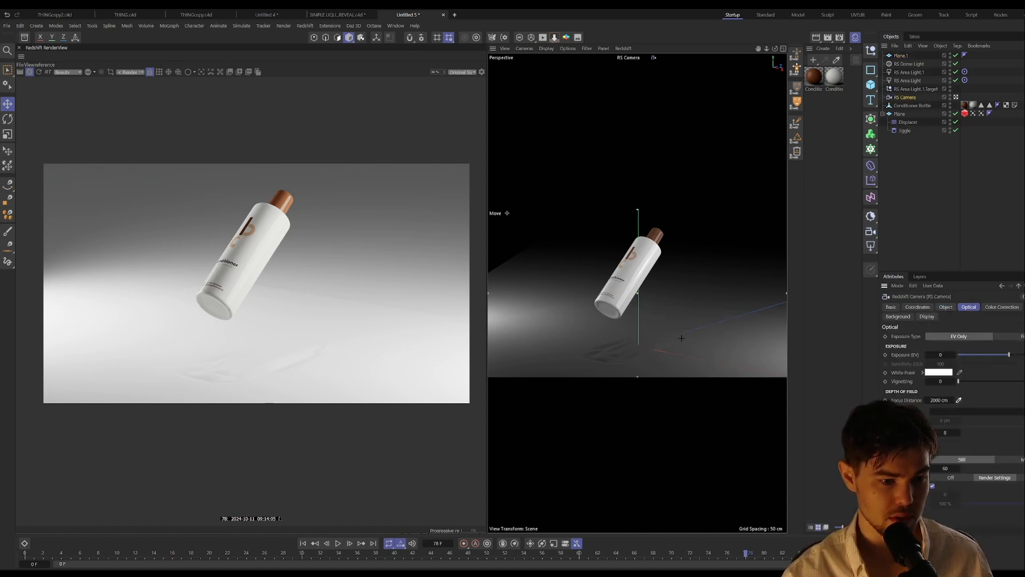
left_click(656, 287)
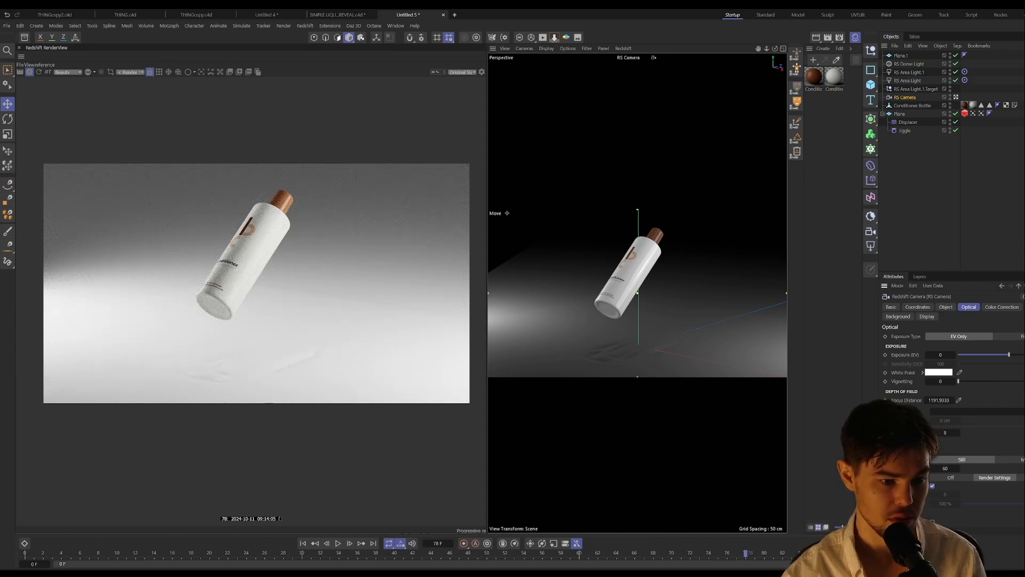
type("1")
key("Return")
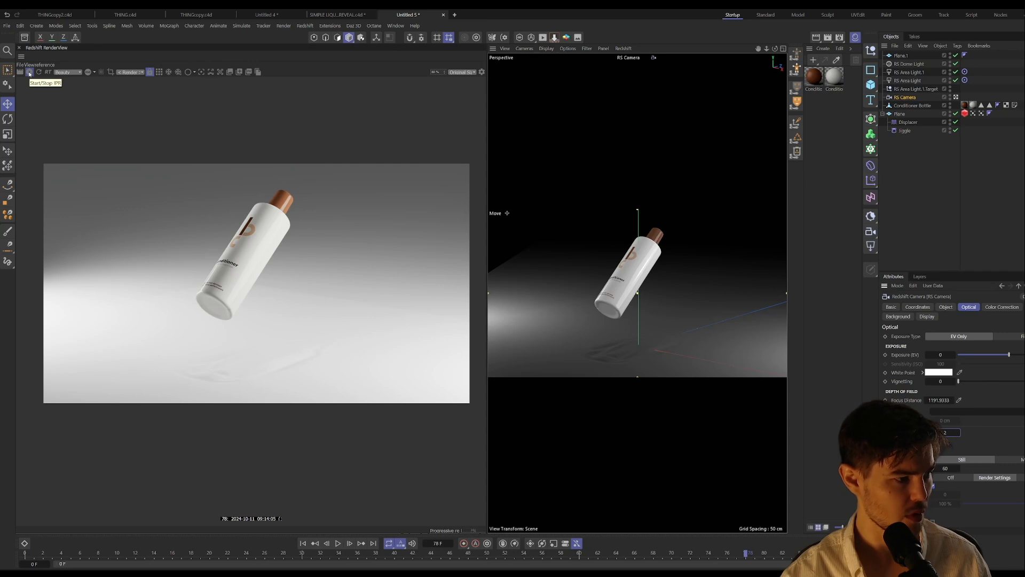
Step: Load the Soft Yogurt material from the Substance 3D materials in the Asset Browser, and close the browser
left_click(24, 37)
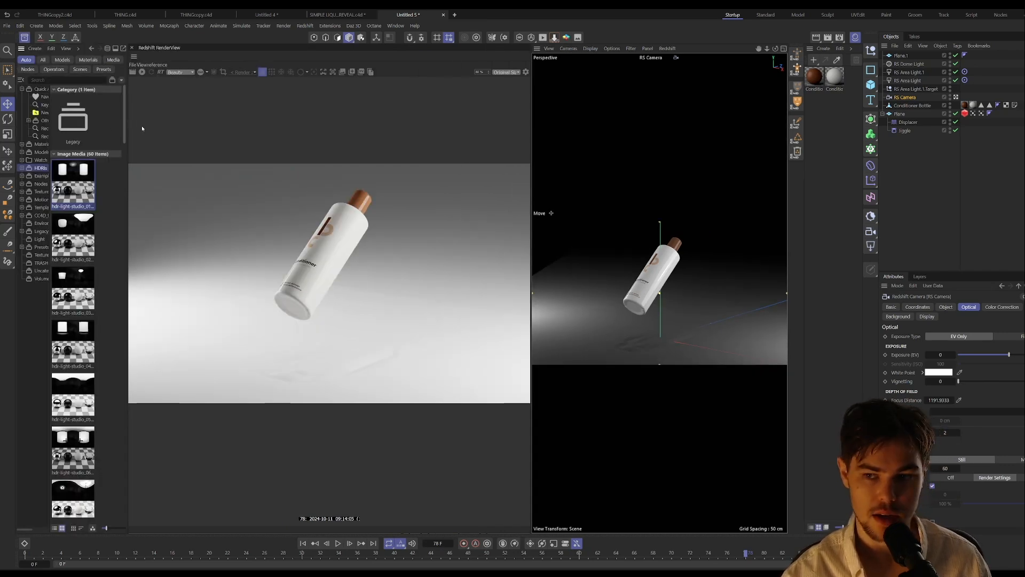
left_click(88, 59)
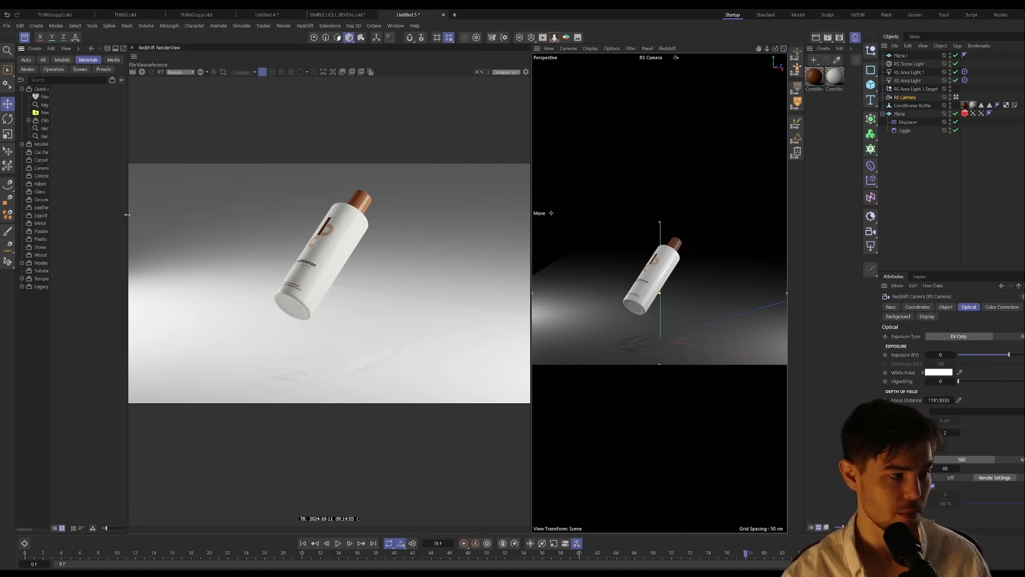
left_click_drag(127, 215, 249, 214)
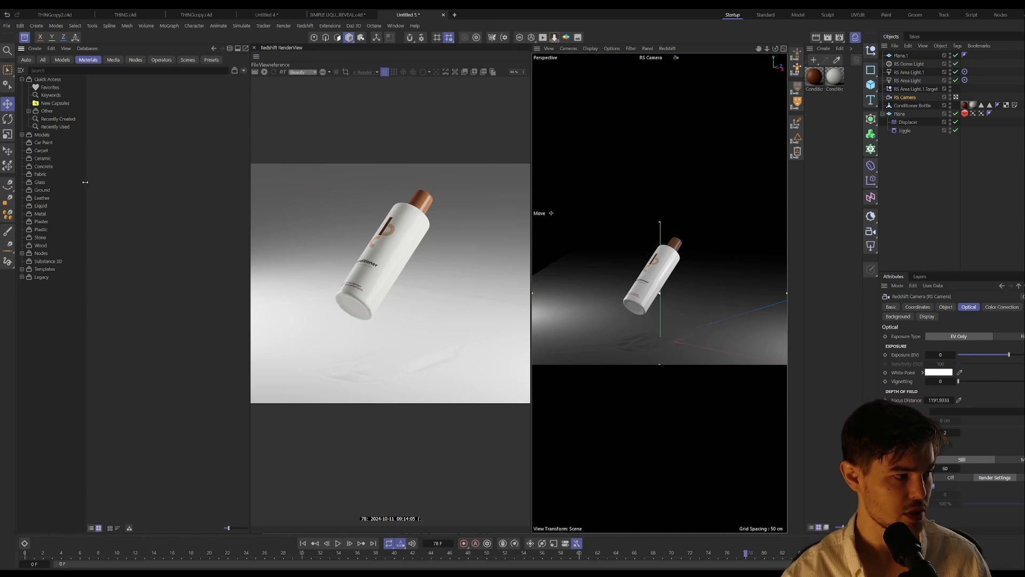
left_click(56, 259)
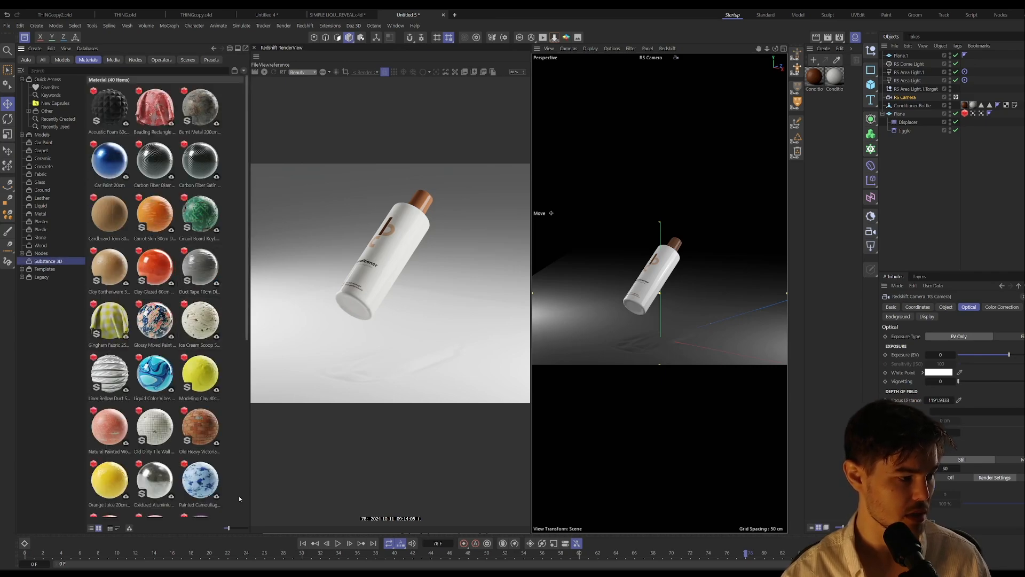
left_click_drag(230, 527, 246, 528)
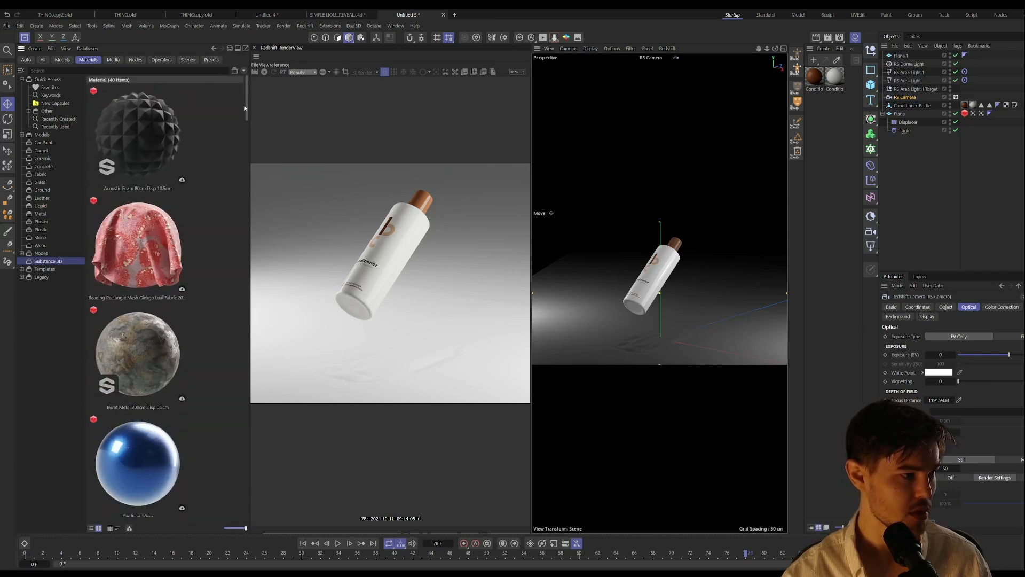
left_click_drag(244, 108, 206, 389)
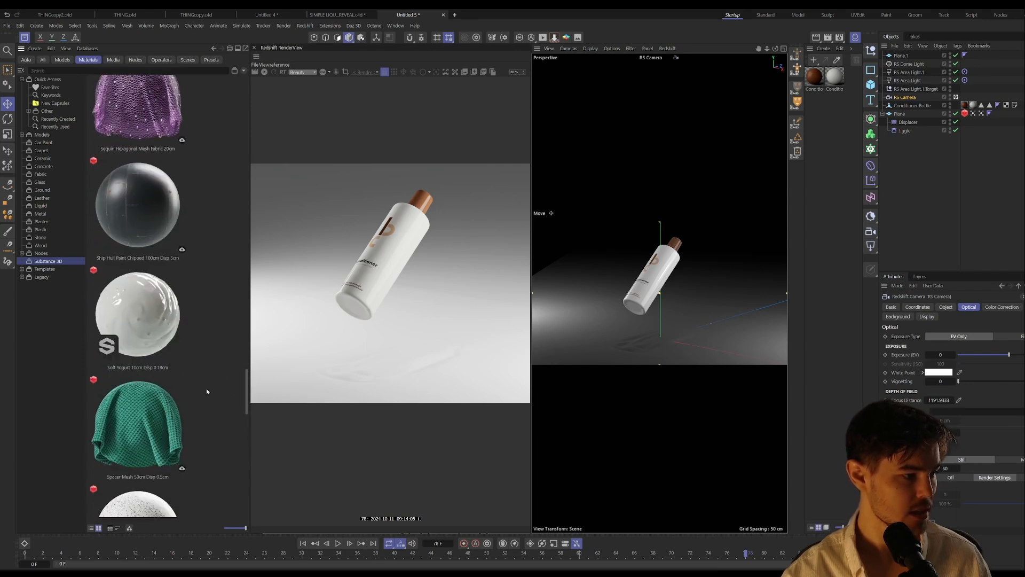
double_click(141, 326)
left_click(25, 38)
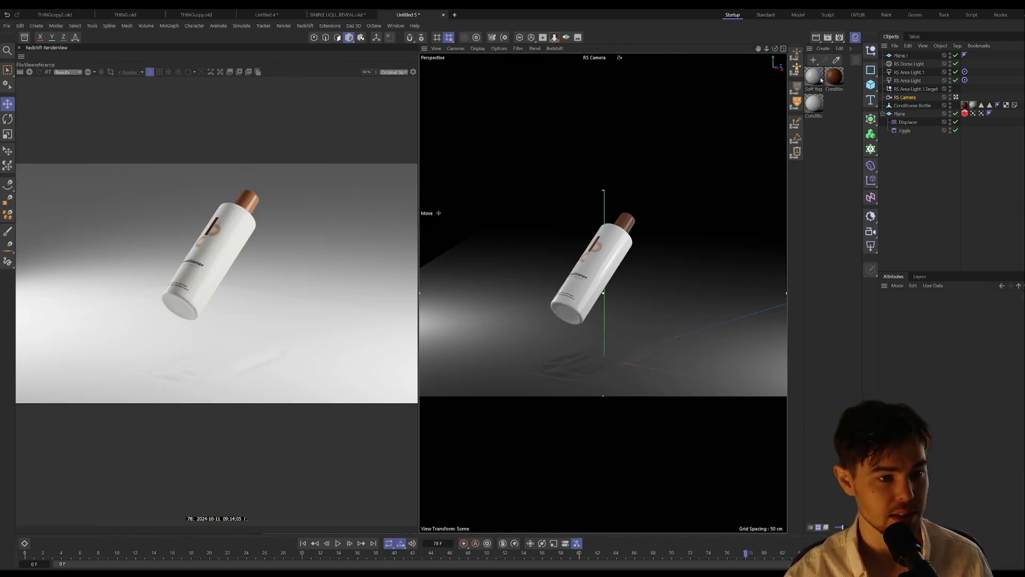
Step: Apply the Soft Yogurt material to the rippling plane and restart the live render
left_click(899, 114)
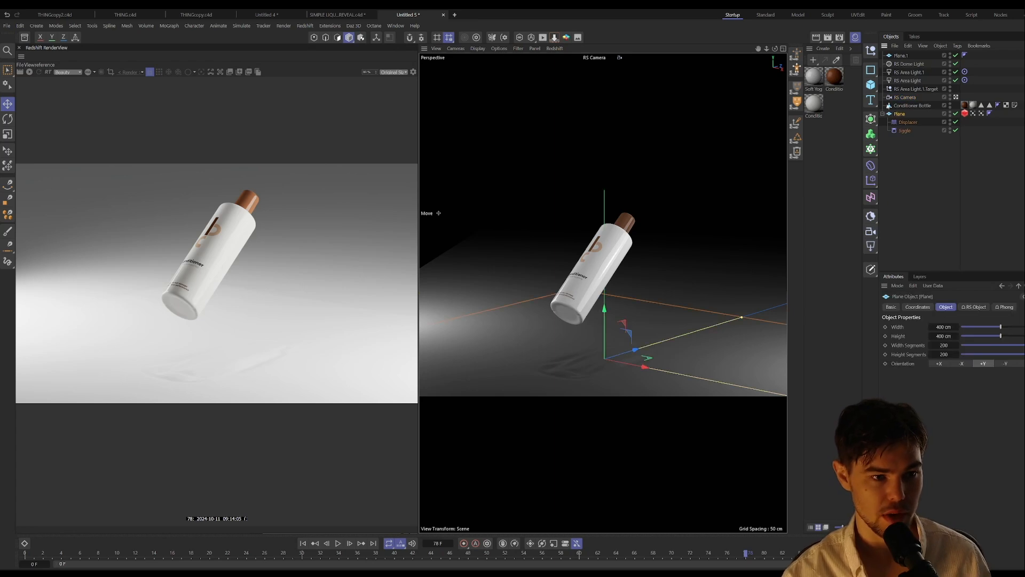
left_click_drag(902, 116, 901, 115)
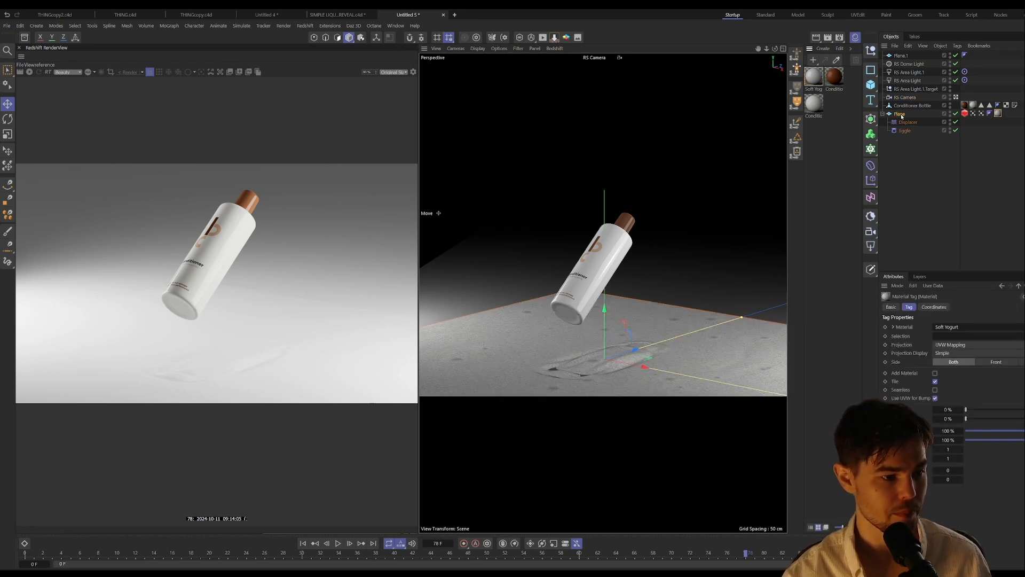
left_click(30, 72)
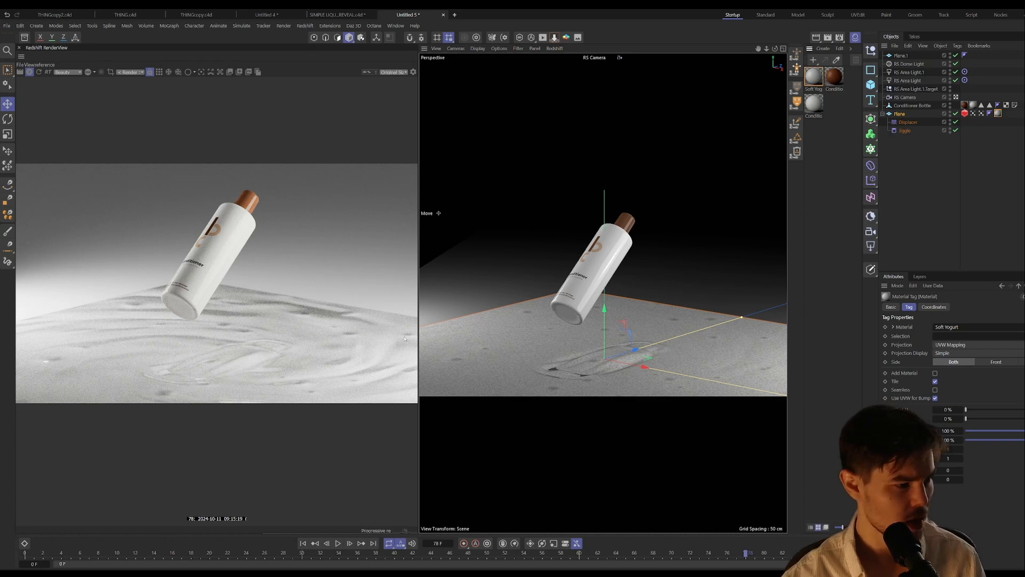
Step: Raise the Soft Yogurt material's texture resolution to 2048
left_click(815, 78)
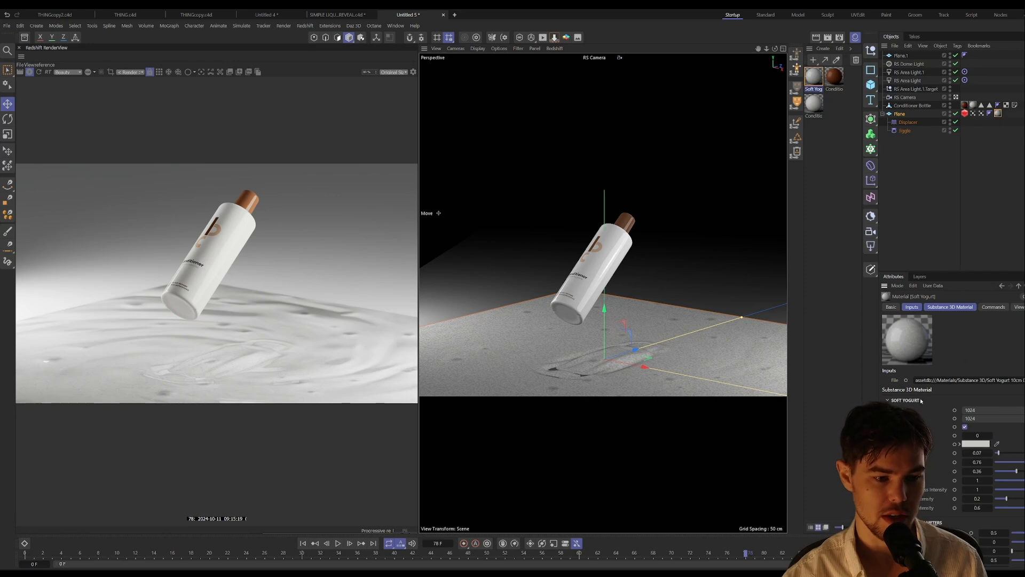
left_click(988, 409)
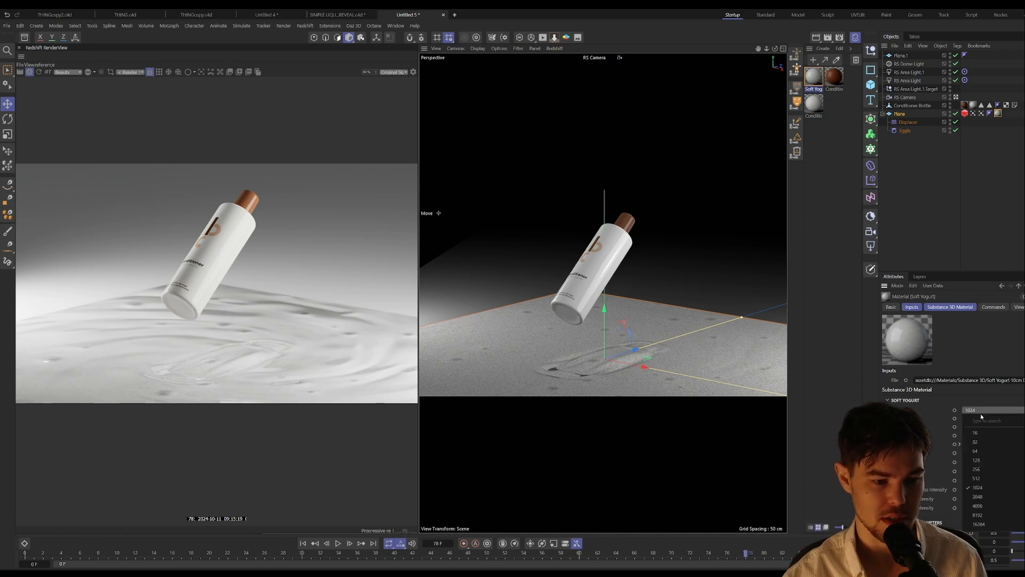
left_click(981, 497)
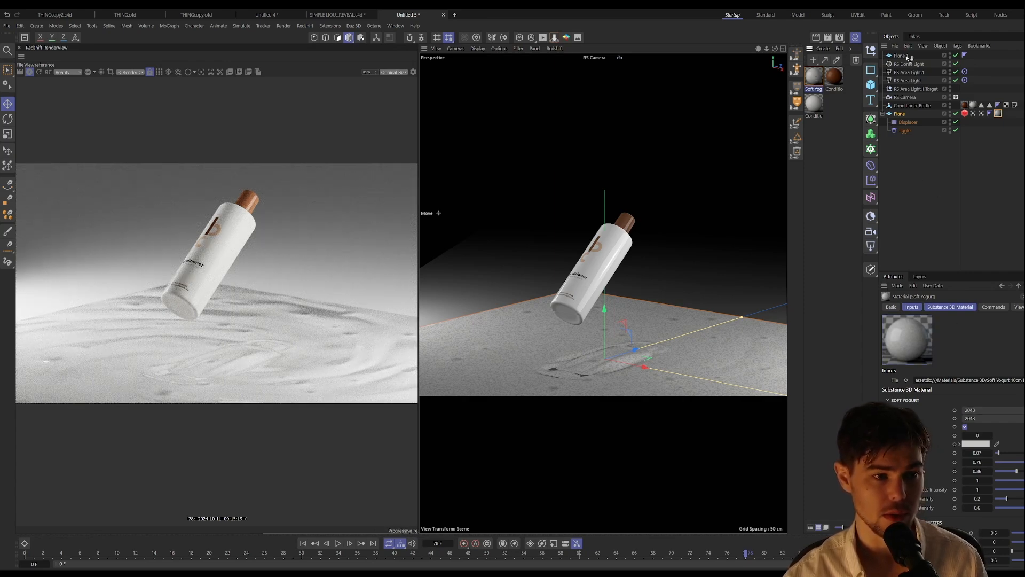
Step: Apply the Soft Yogurt material to the second plane as well and set its tiling to 10 by 10
left_click_drag(908, 57, 907, 58)
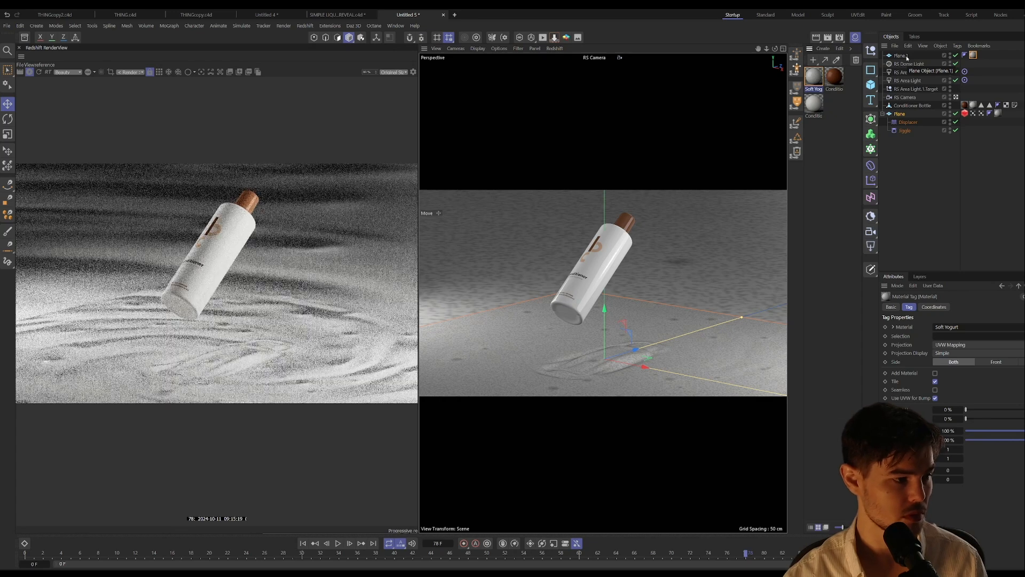
double_click(949, 450)
type("10")
key("Tab")
type("10")
key("Return")
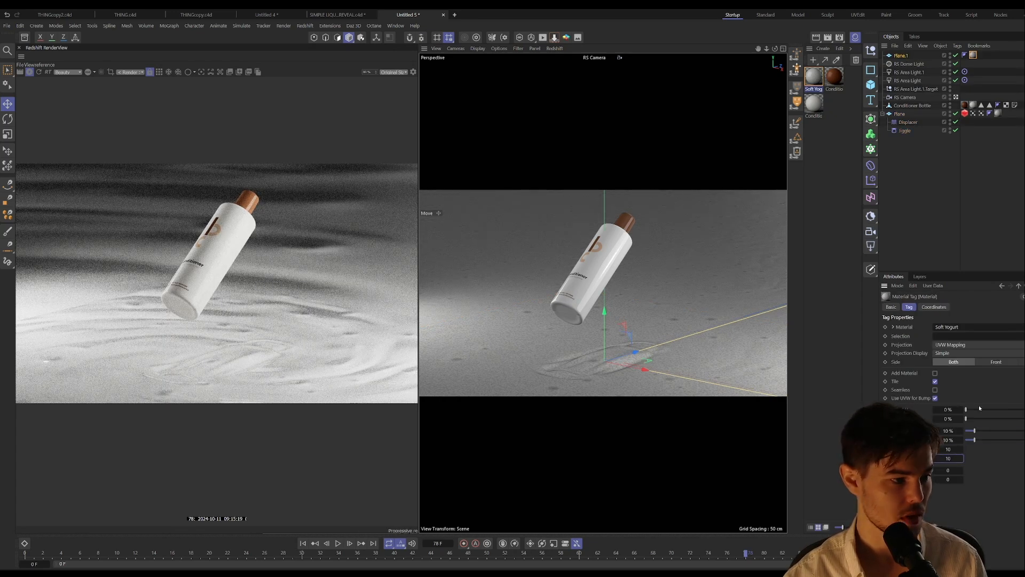
Step: Set the second plane's material tiling to 5 by 5
double_click(952, 449)
type("5")
key("Tab")
type("5")
key("Return")
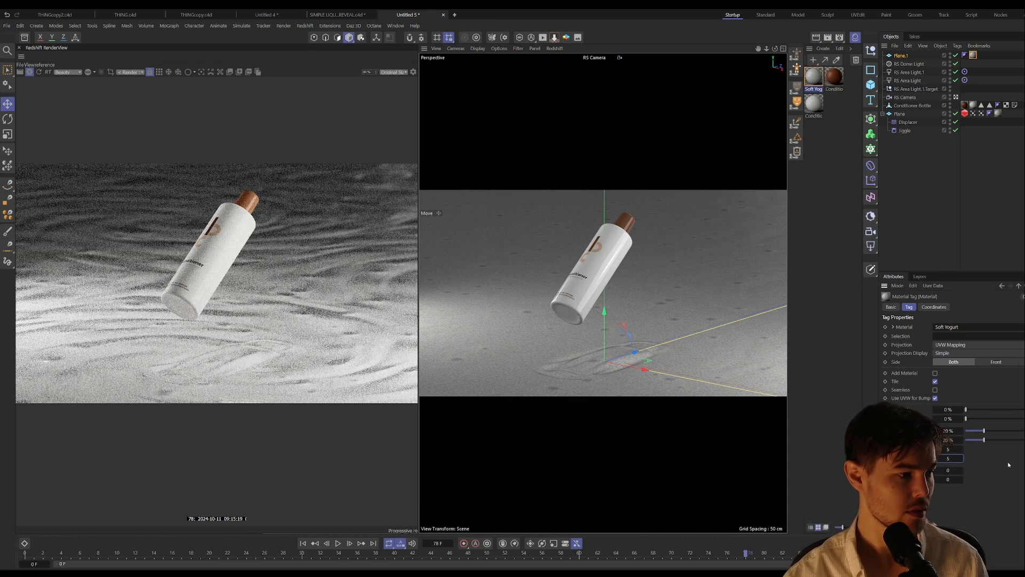
Step: Set the second plane's material tiling to 3 by 3
double_click(950, 449)
type("3")
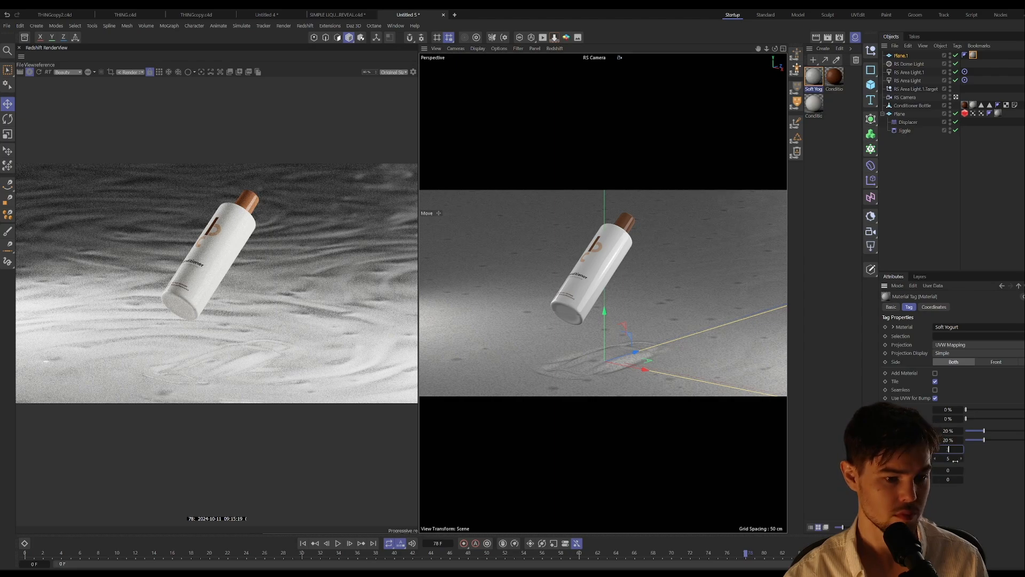
key("Tab")
type("3")
key("Return")
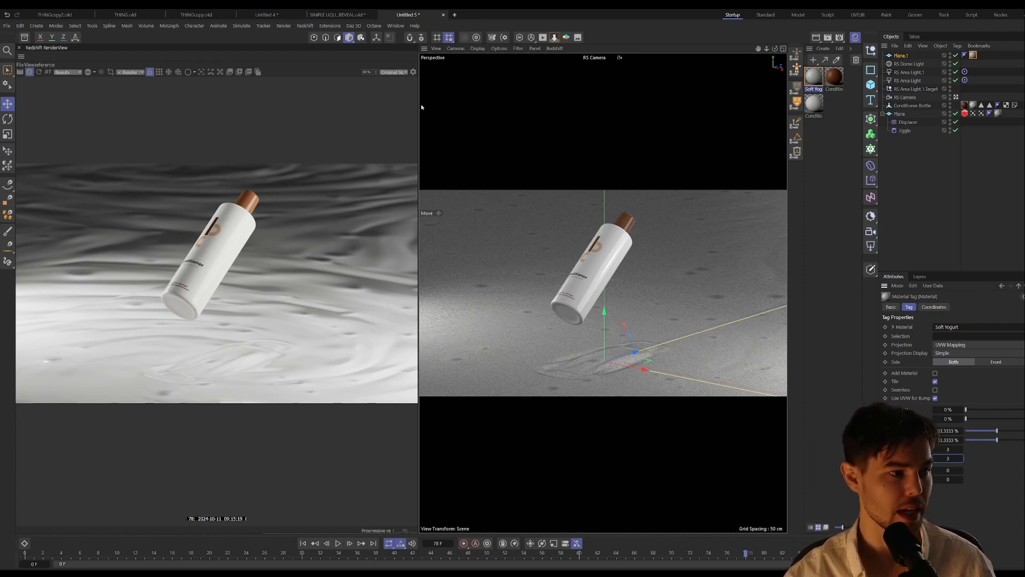
Step: Enable the global Bloom post effect in the RenderView's display settings, expand its parameters, and close the settings
left_click_drag(418, 105, 483, 104)
left_click(477, 71)
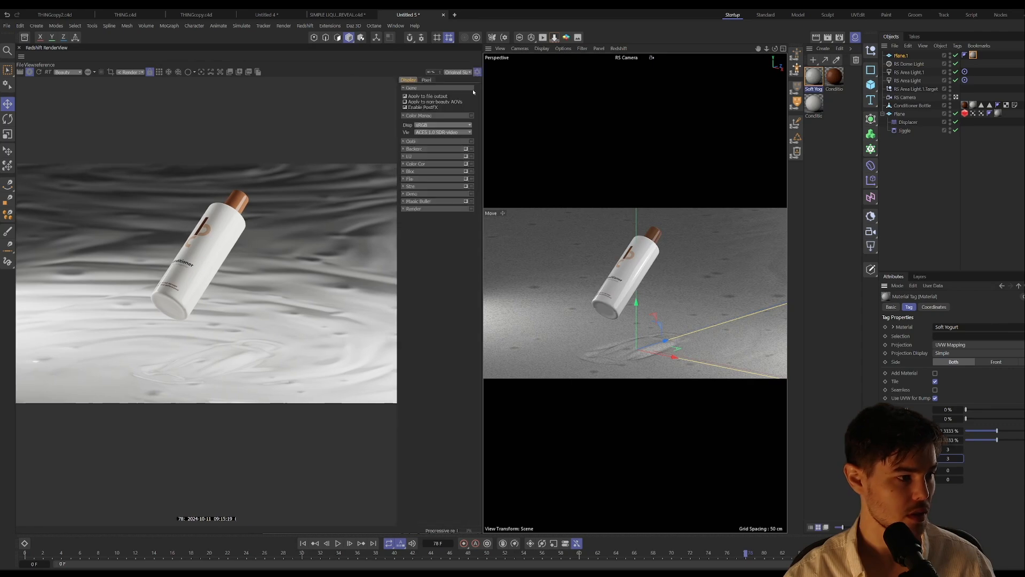
left_click(465, 171)
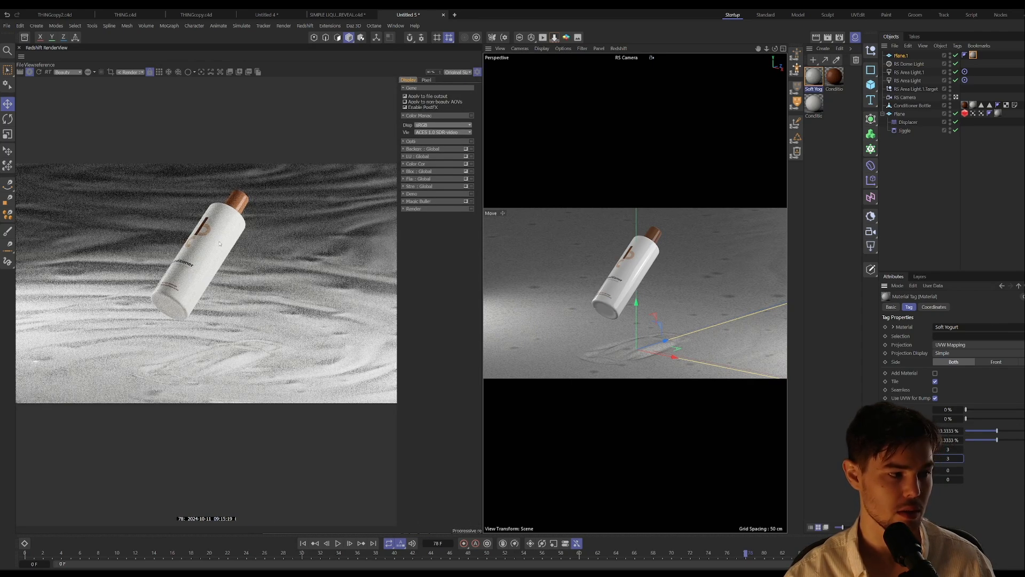
scroll(275, 248, "down", 1)
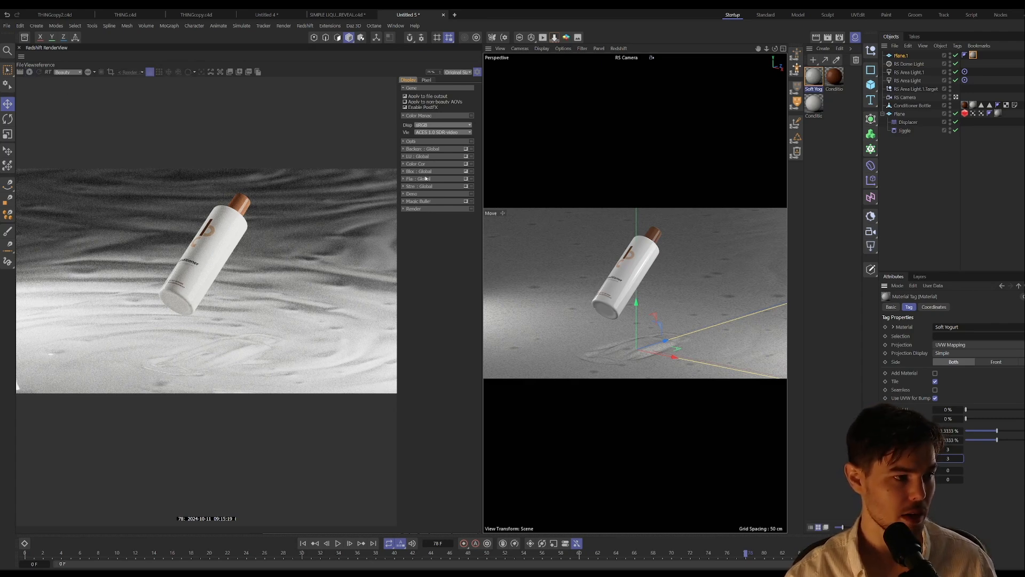
left_click(404, 171)
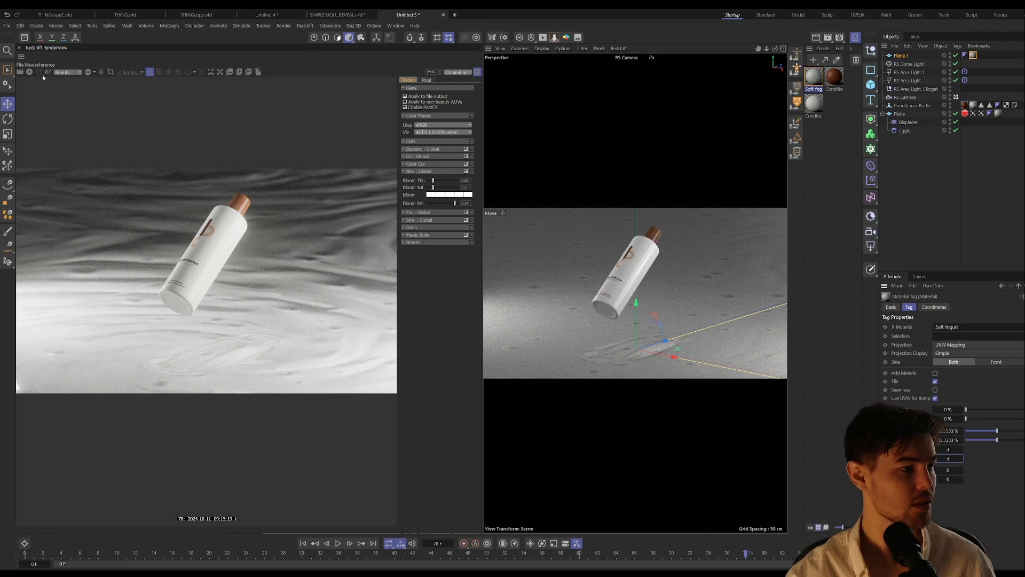
left_click(478, 72)
Step: Enlarge the viewport, switch to the default camera close to the plane, and play the animation from the start to frame 44
left_click_drag(477, 188, 334, 181)
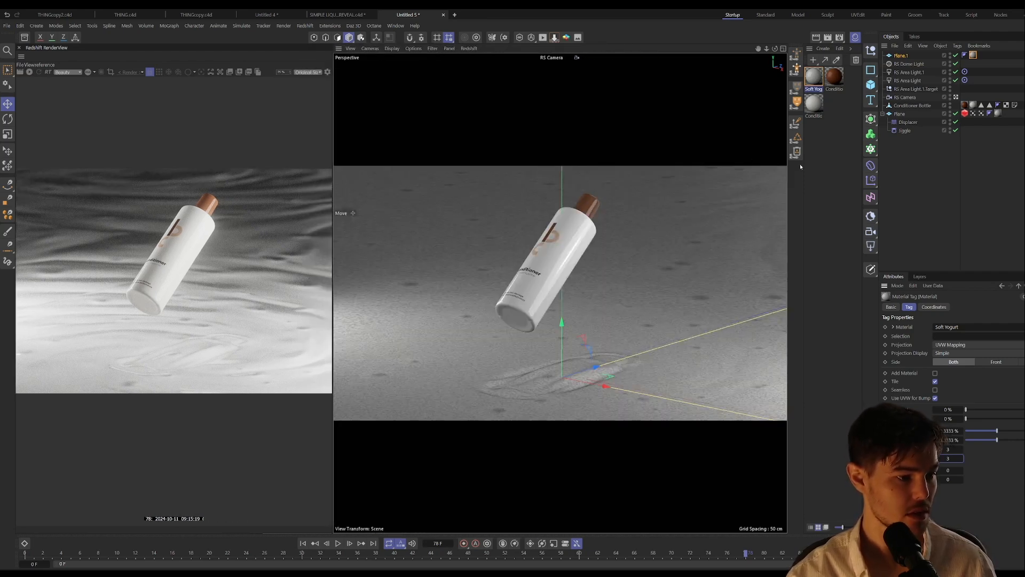
left_click(956, 97)
scroll(563, 242, "up", 10)
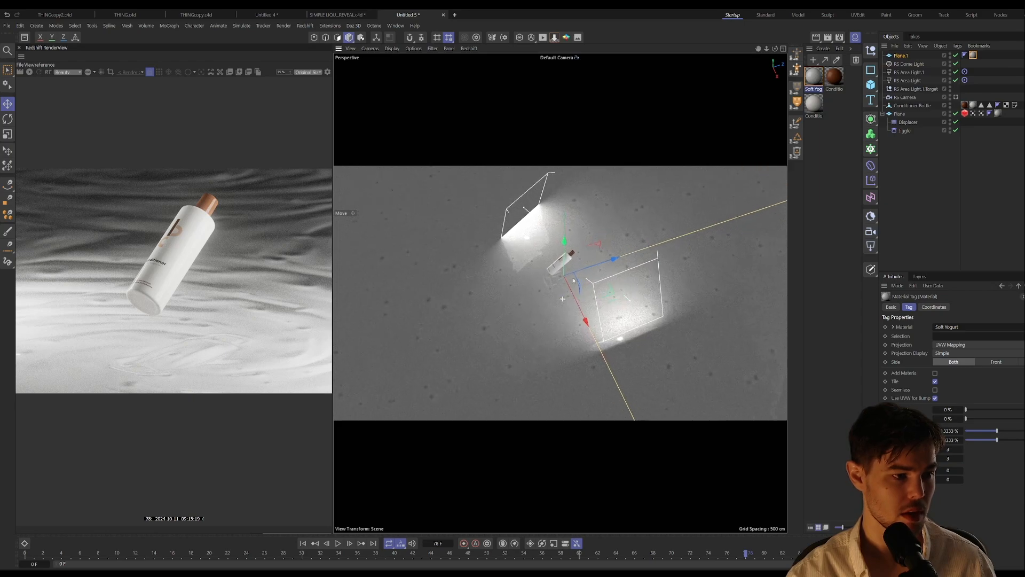
left_click_drag(563, 242, 590, 313, "alt")
left_click(302, 543)
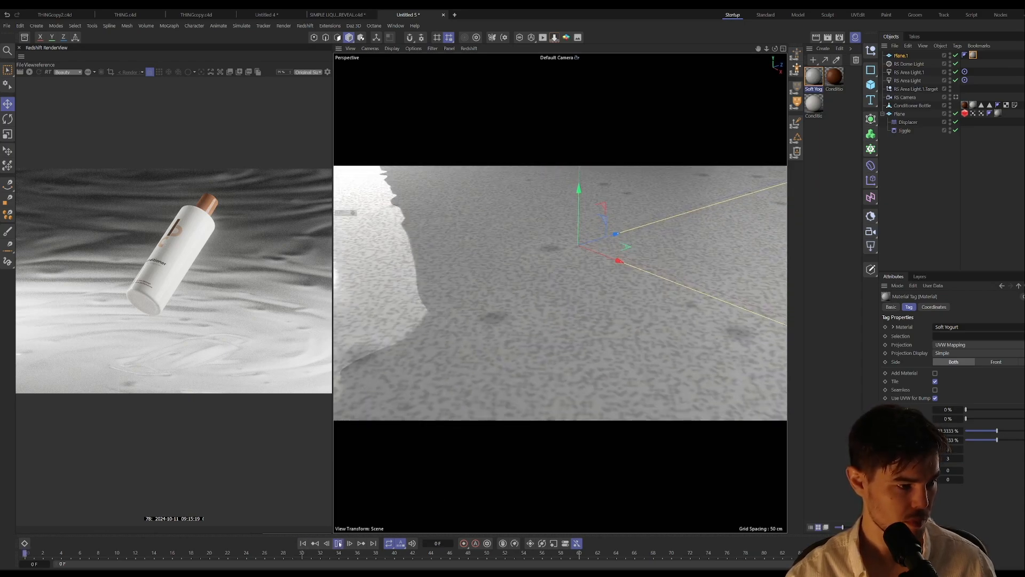
left_click(338, 543)
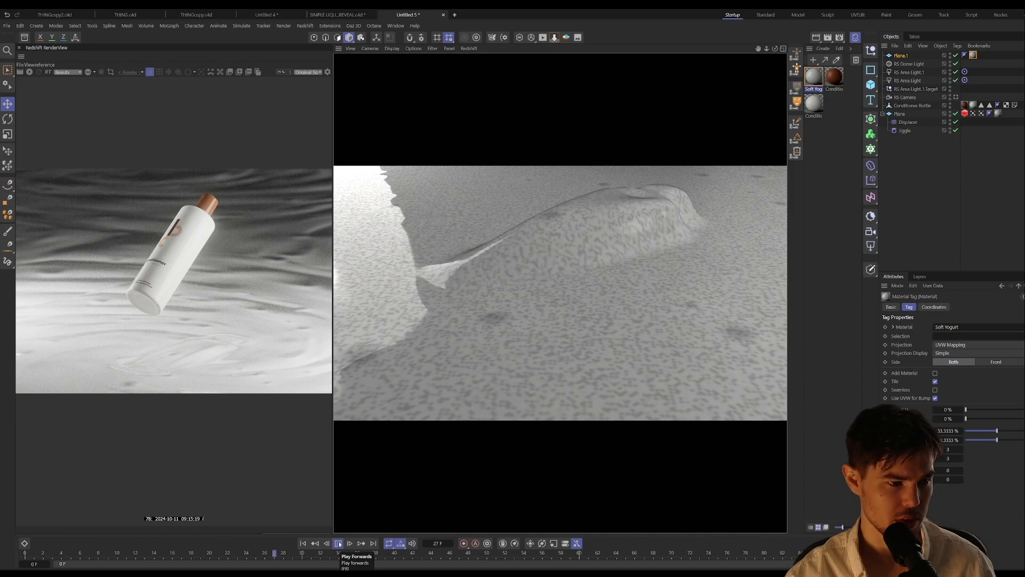
left_click(338, 543)
Step: Examine the liquid surface around the bottle's base from several angles in the viewport and live render
middle_click_drag(551, 325, 538, 340, "alt")
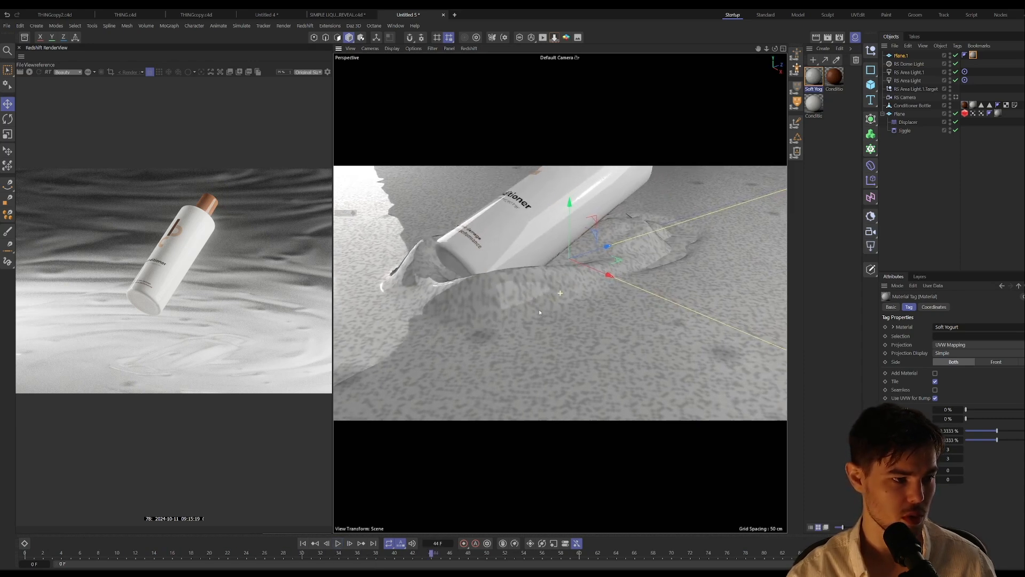
right_click_drag(539, 310, 538, 264, "alt")
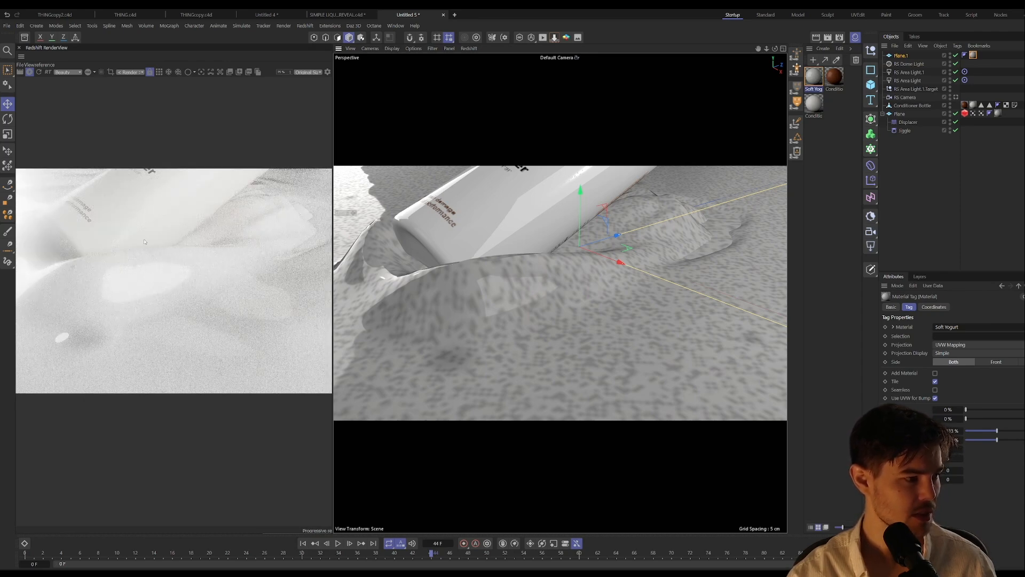
left_click_drag(593, 287, 517, 265, "alt")
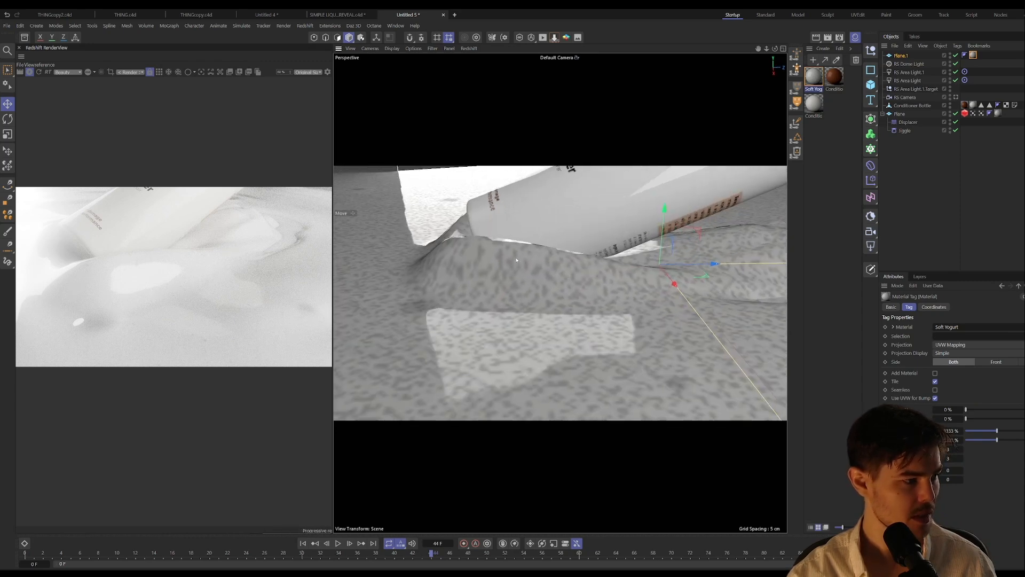
left_click_drag(516, 260, 651, 270, "alt")
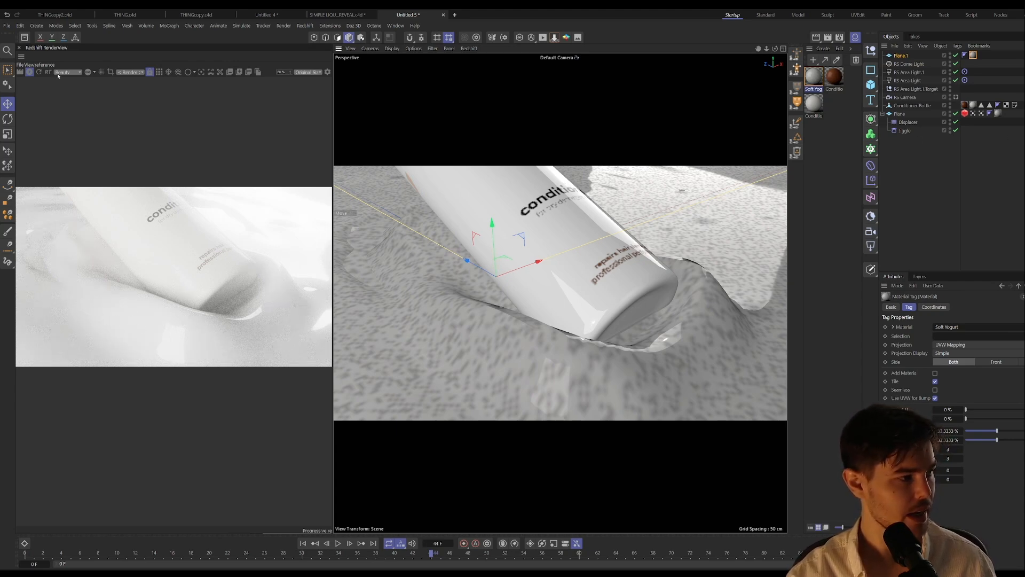
Step: Stop the live render and limit the rippling plane's out-of-frustum tessellation in its Redshift Object tag, with subdivisions and tessellation factor at 0
left_click(30, 72)
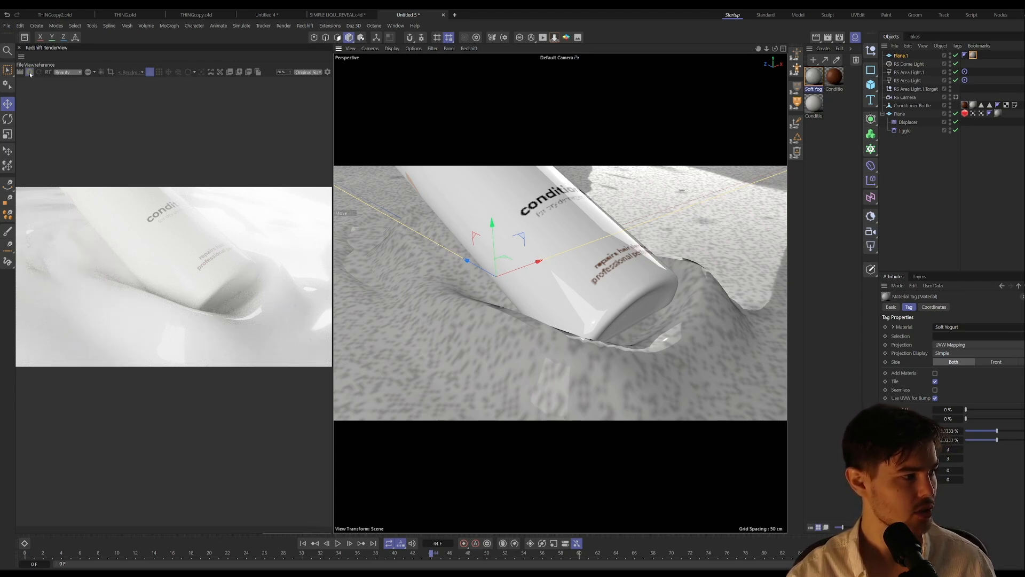
left_click(965, 114)
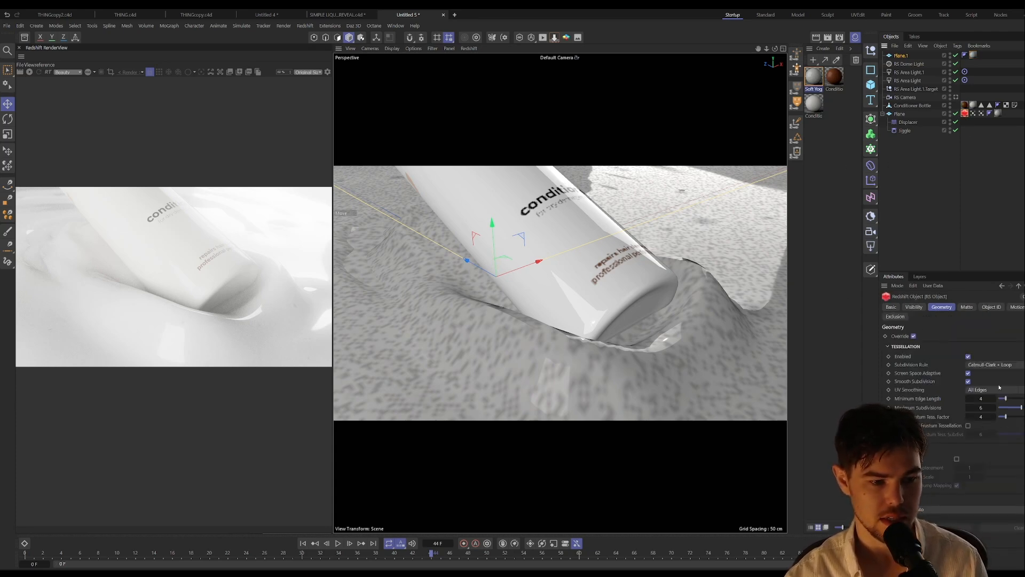
left_click(968, 425)
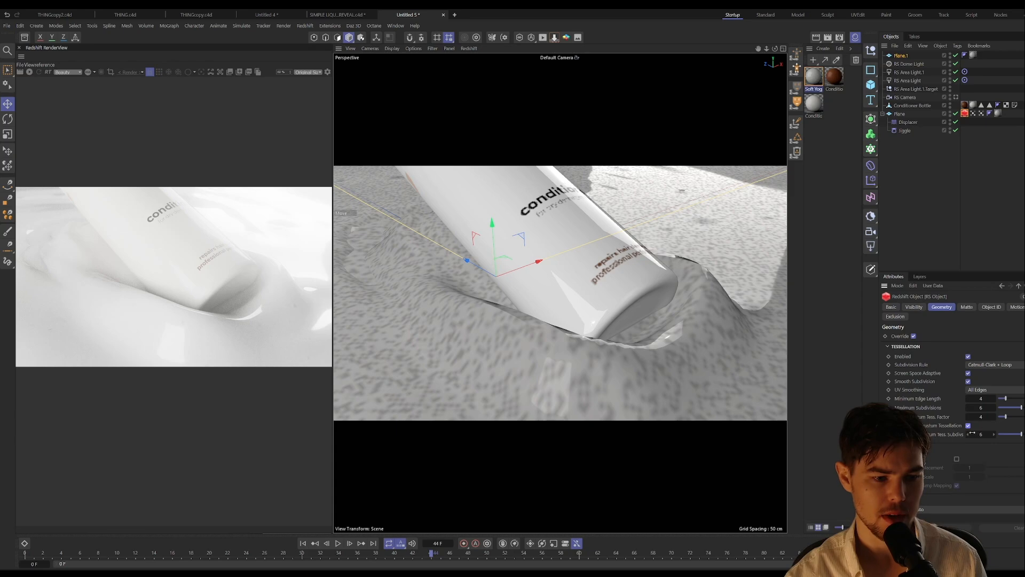
left_click_drag(972, 433, 945, 434)
left_click(981, 416)
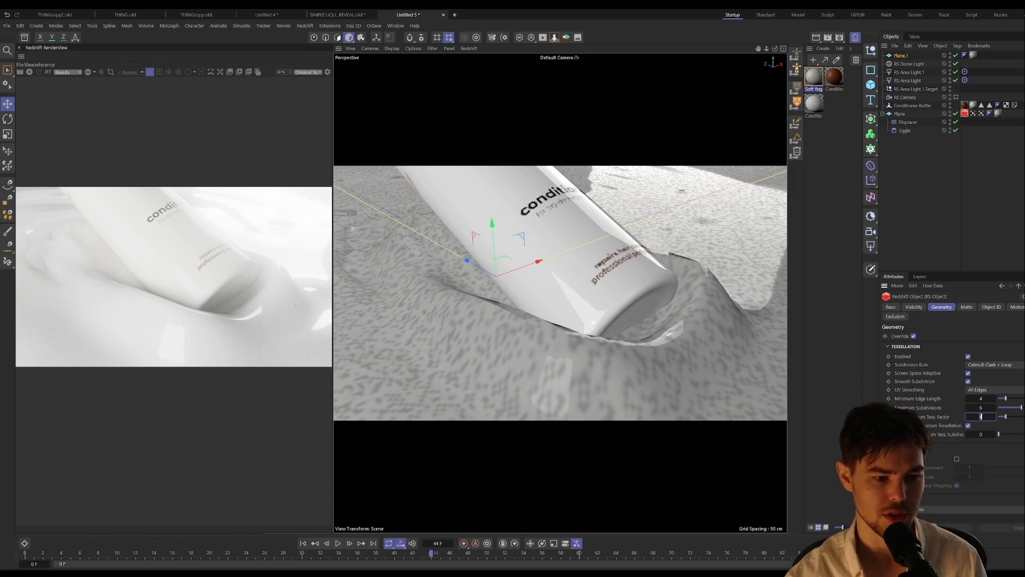
type("0")
key("Return")
Step: Set the rippling plane's Maximum Subdivisions to 3 and switch the viewport to the RS Camera
double_click(982, 408)
type("3")
key("Return")
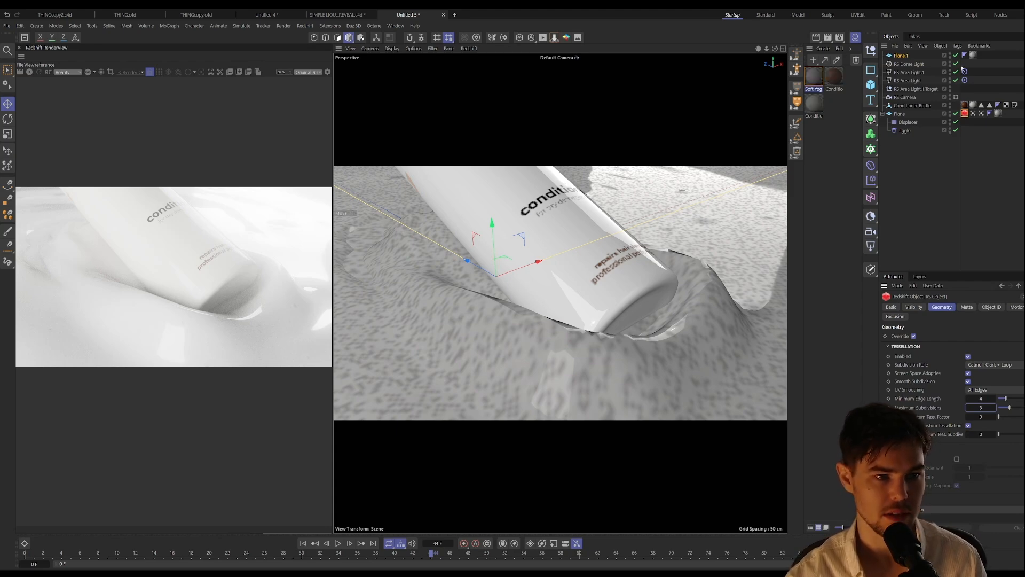
left_click(957, 97)
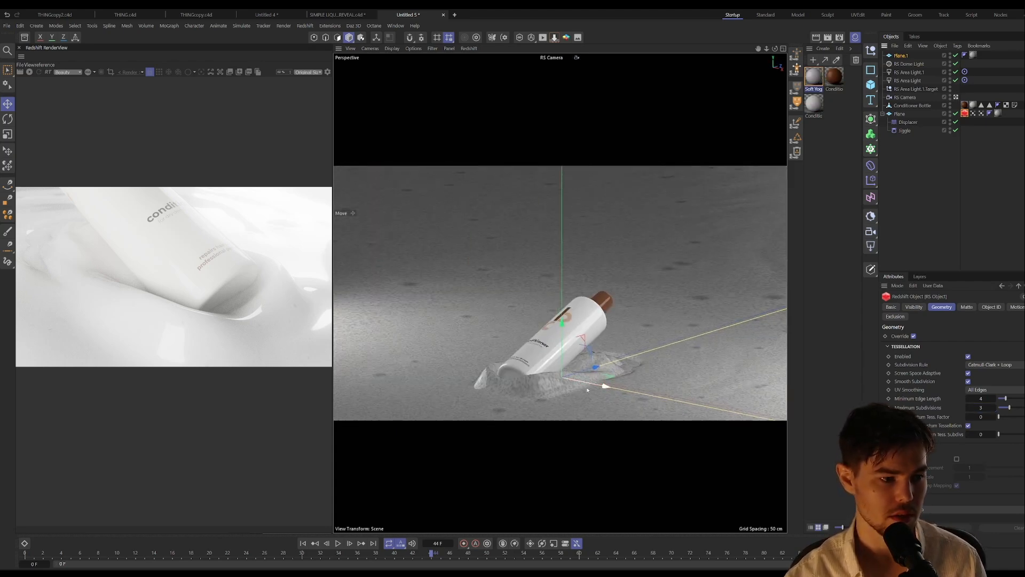